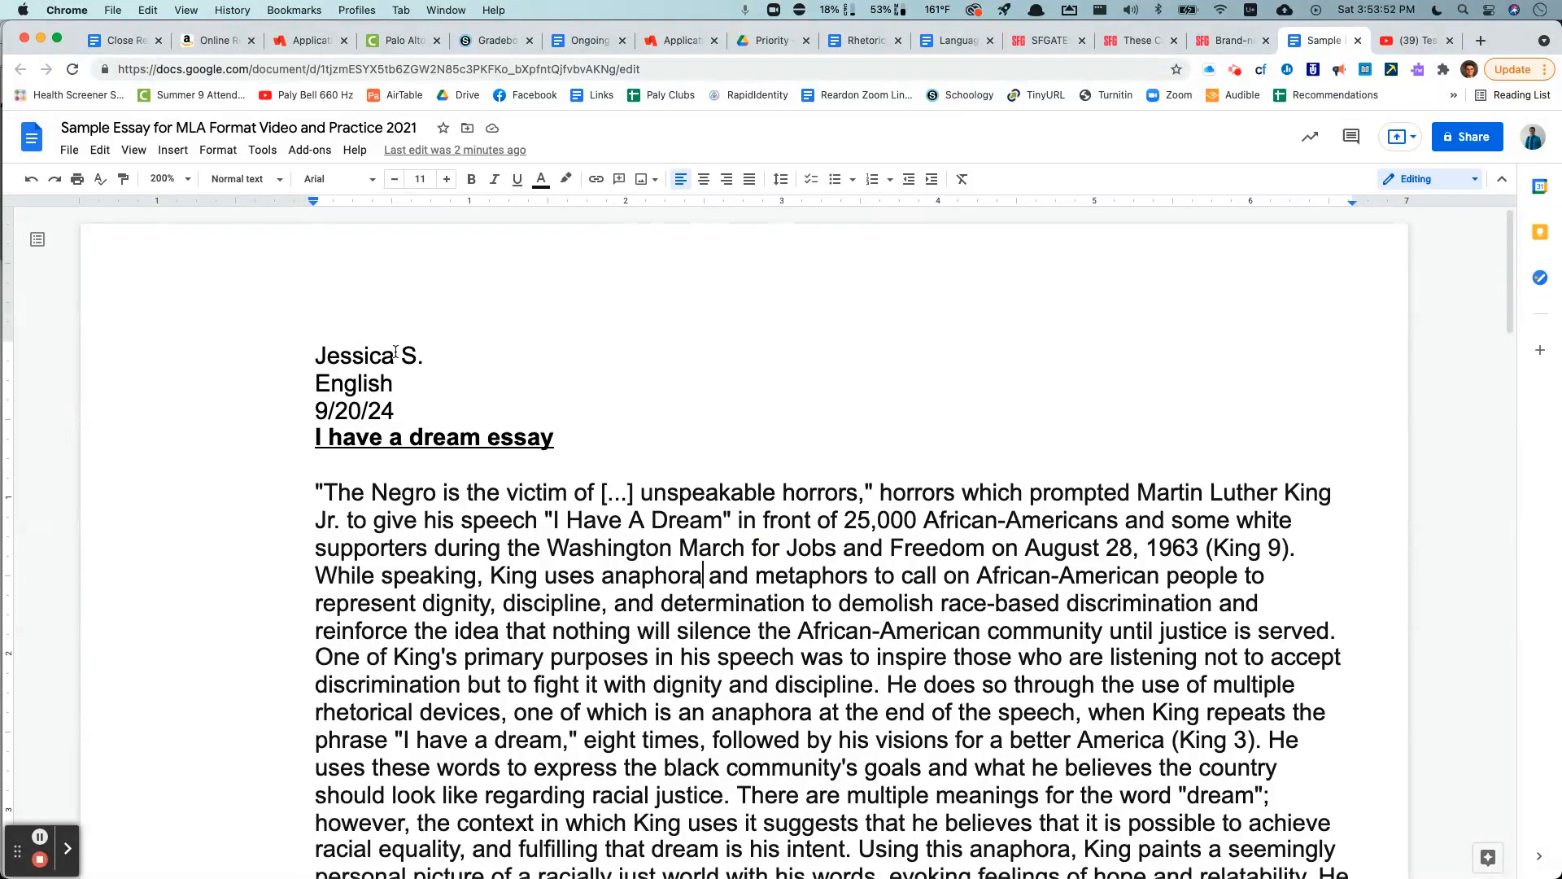
{"action": "left_click", "coordinate": [416, 291]}
{"action": "double_click", "coordinate": [446, 282]}
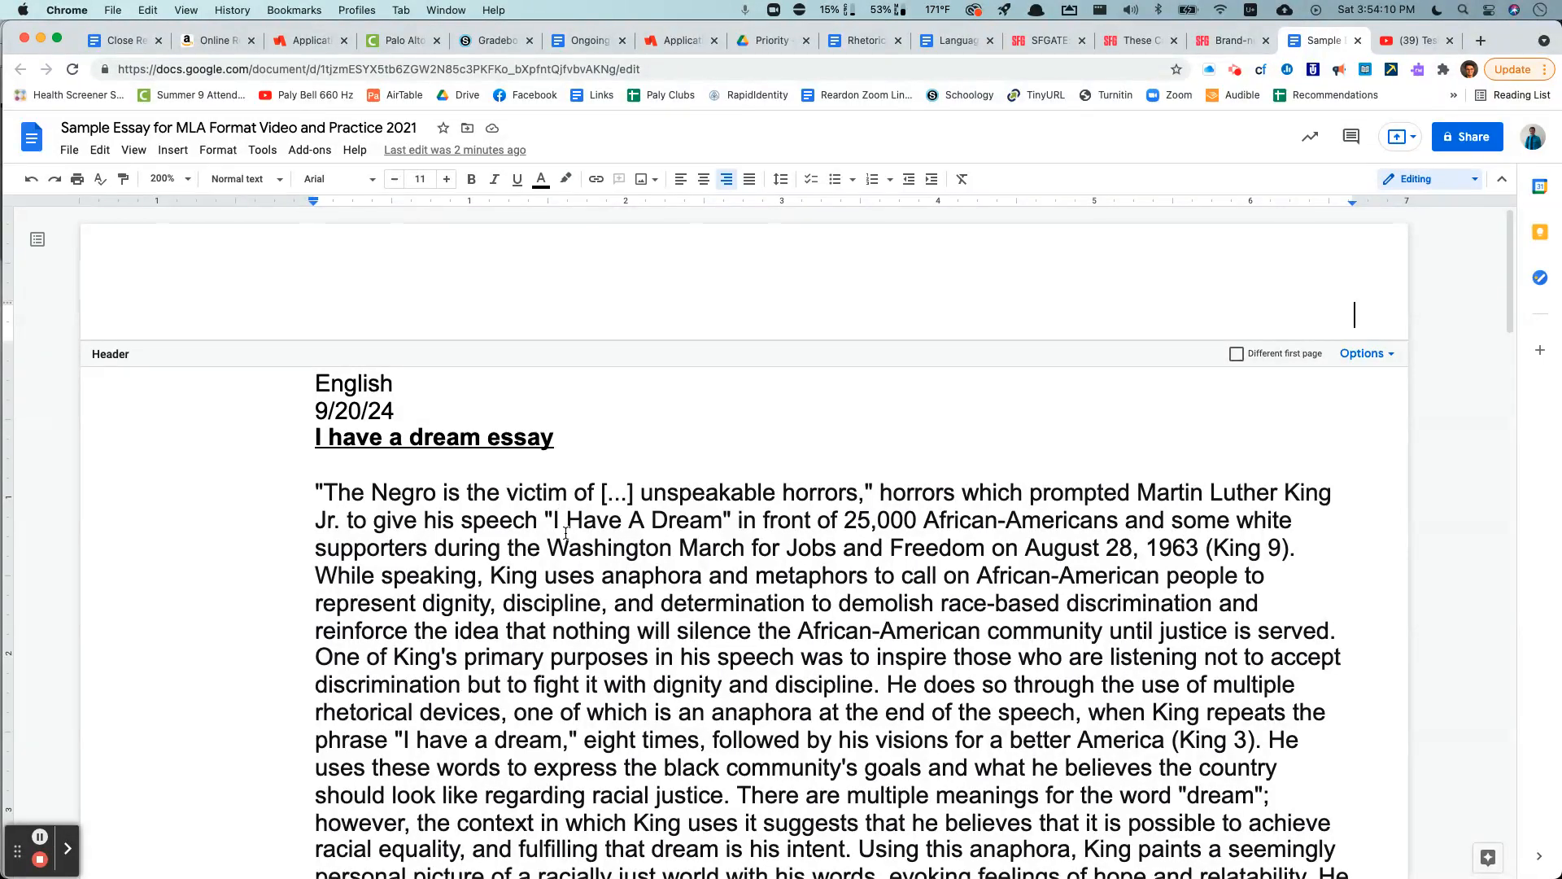
{"action": "left_click_drag", "start_coordinate": [514, 529], "coordinate": [541, 549]}
{"action": "left_click", "coordinate": [476, 482]}
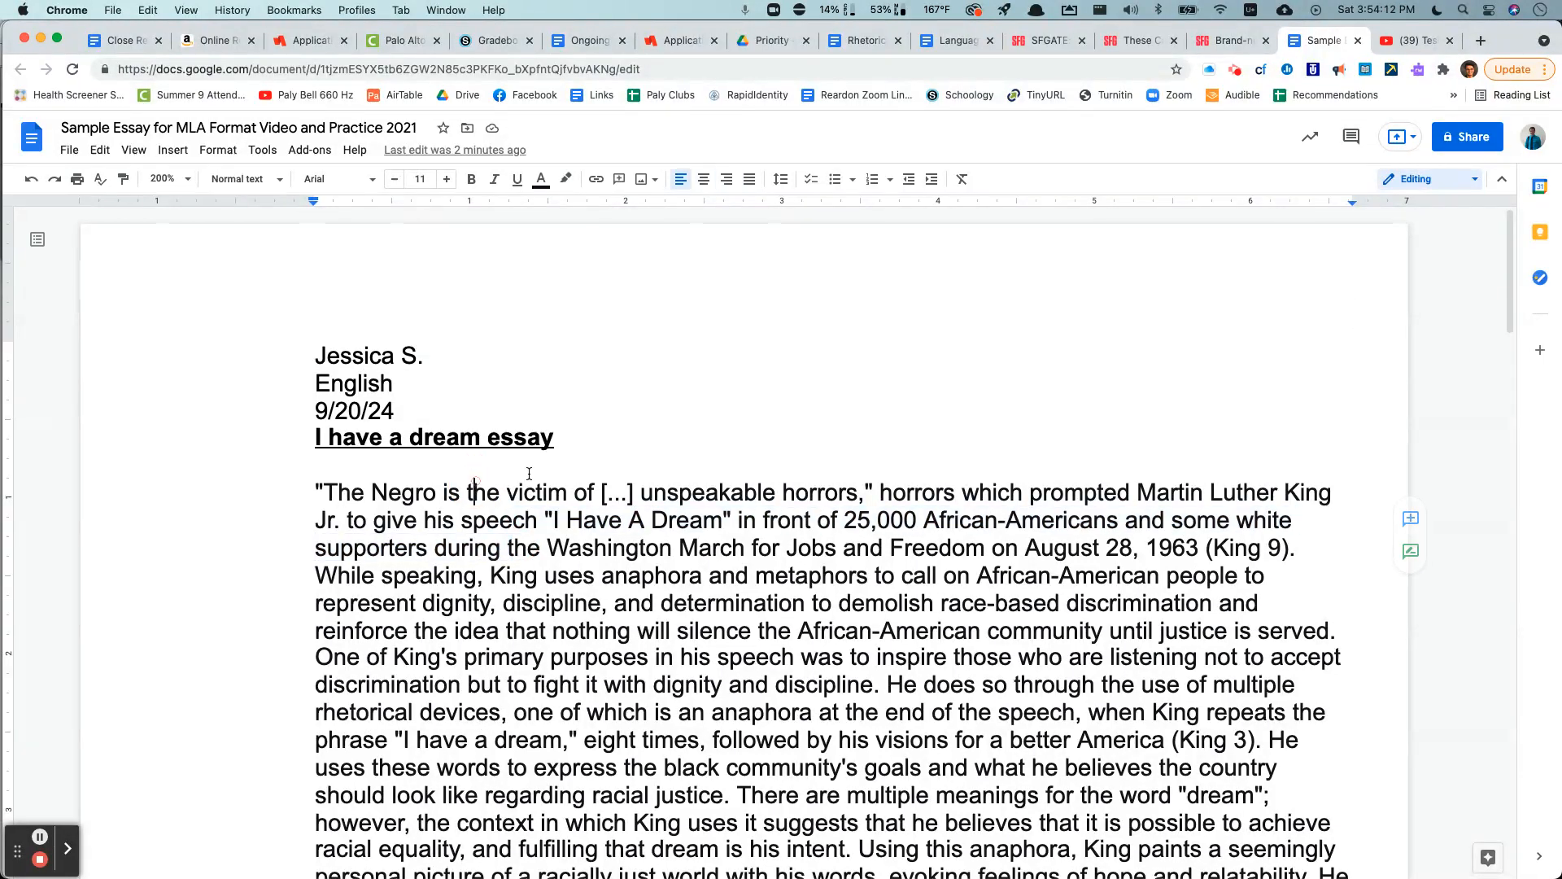
{"action": "left_click", "coordinate": [590, 441]}
{"action": "left_click_drag", "start_coordinate": [574, 441], "coordinate": [269, 363]}
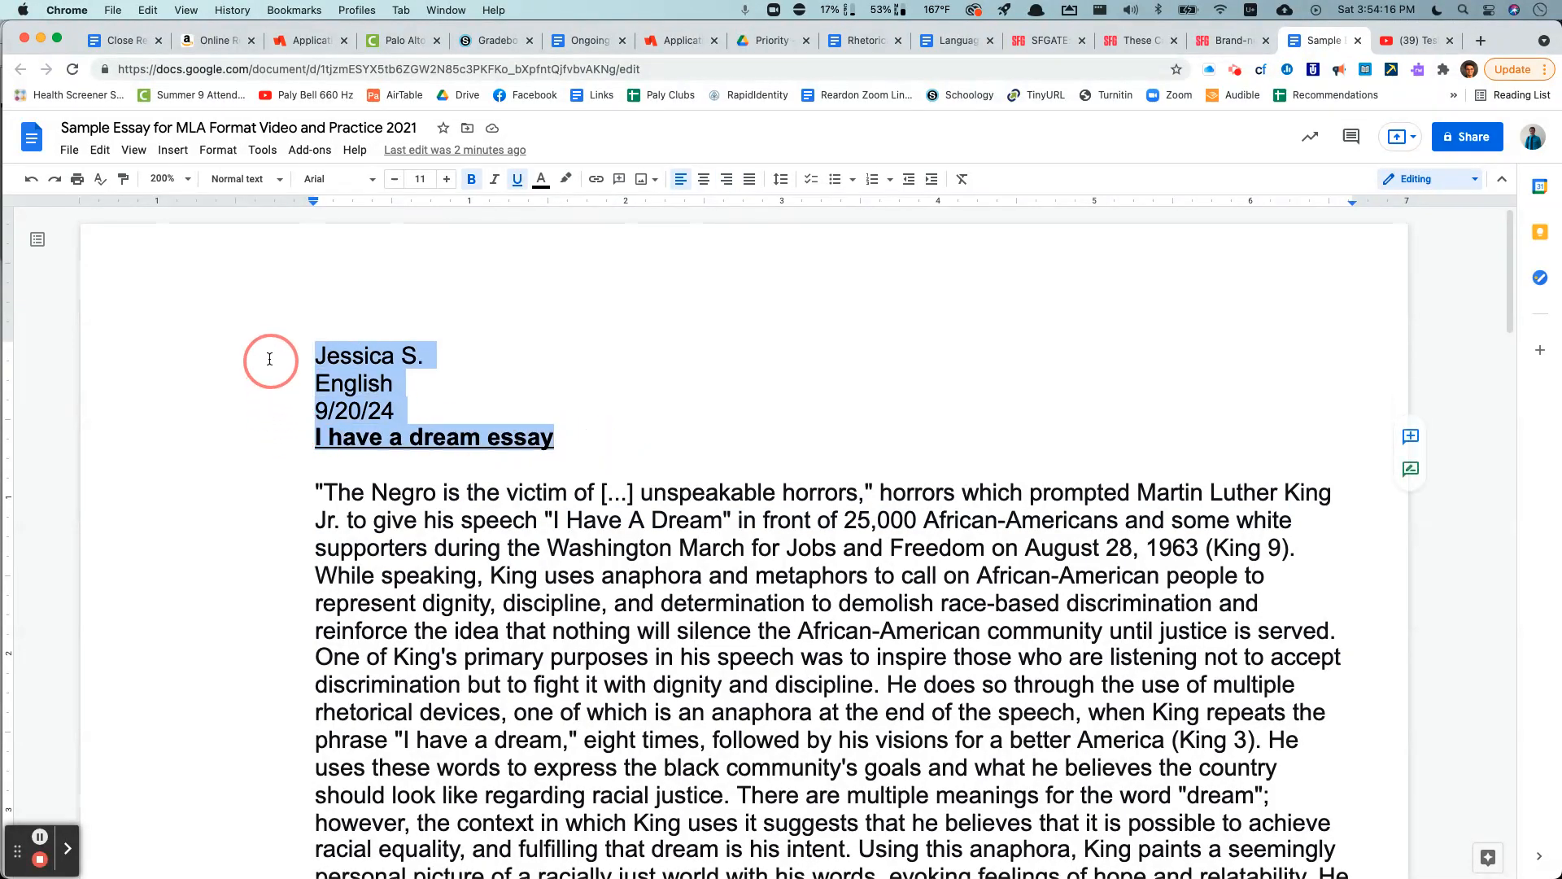
{"action": "left_click", "coordinate": [349, 365]}
{"action": "left_click", "coordinate": [399, 410]}
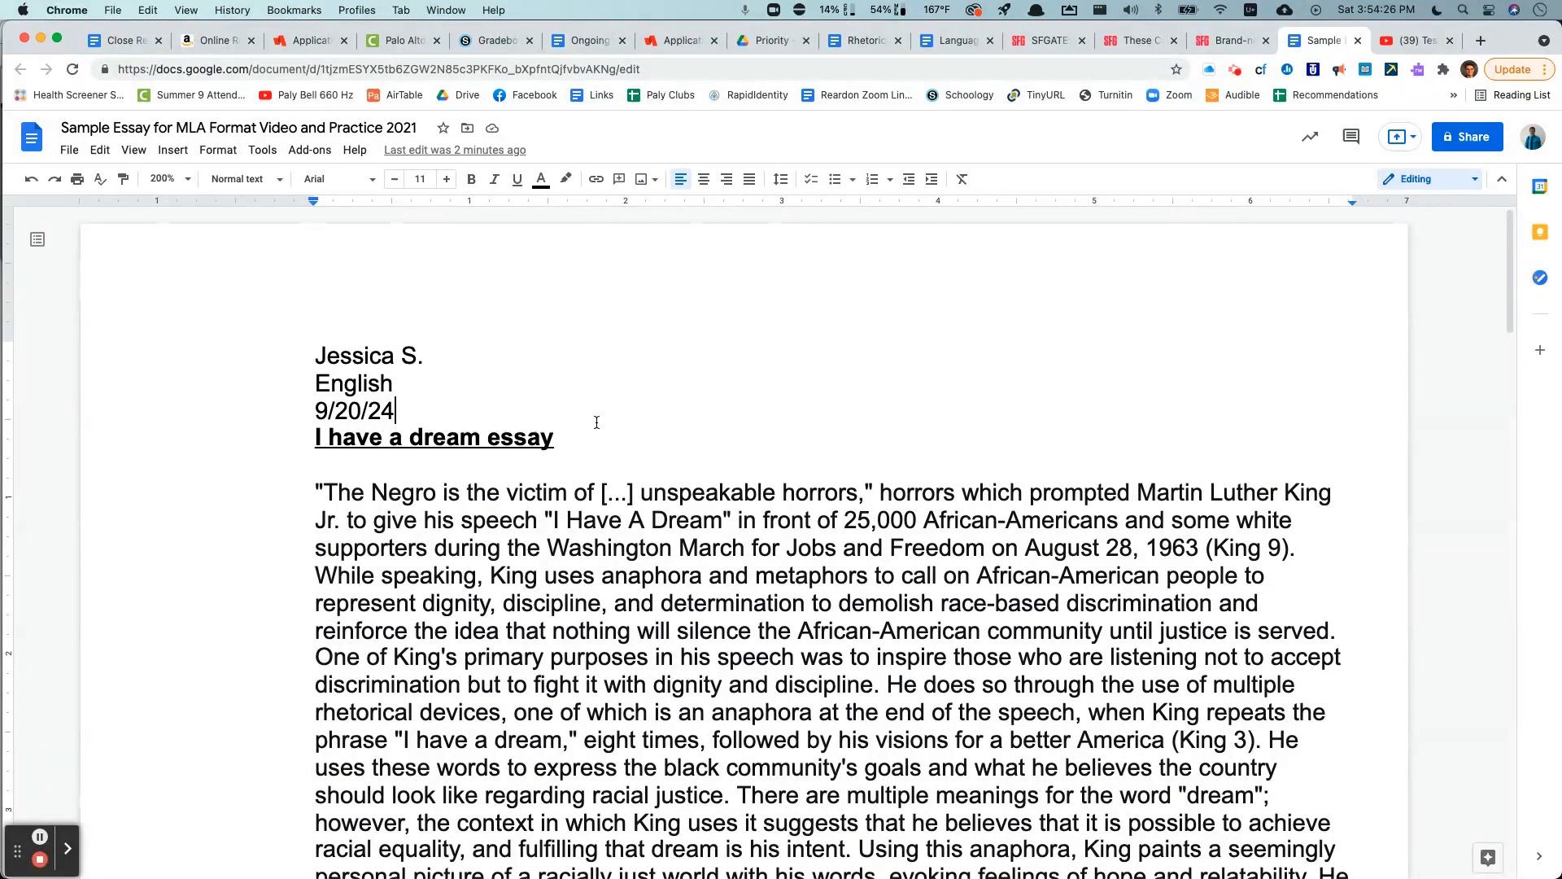
{"action": "left_click", "coordinate": [565, 439]}
{"action": "left_click_drag", "start_coordinate": [564, 439], "coordinate": [314, 358]}
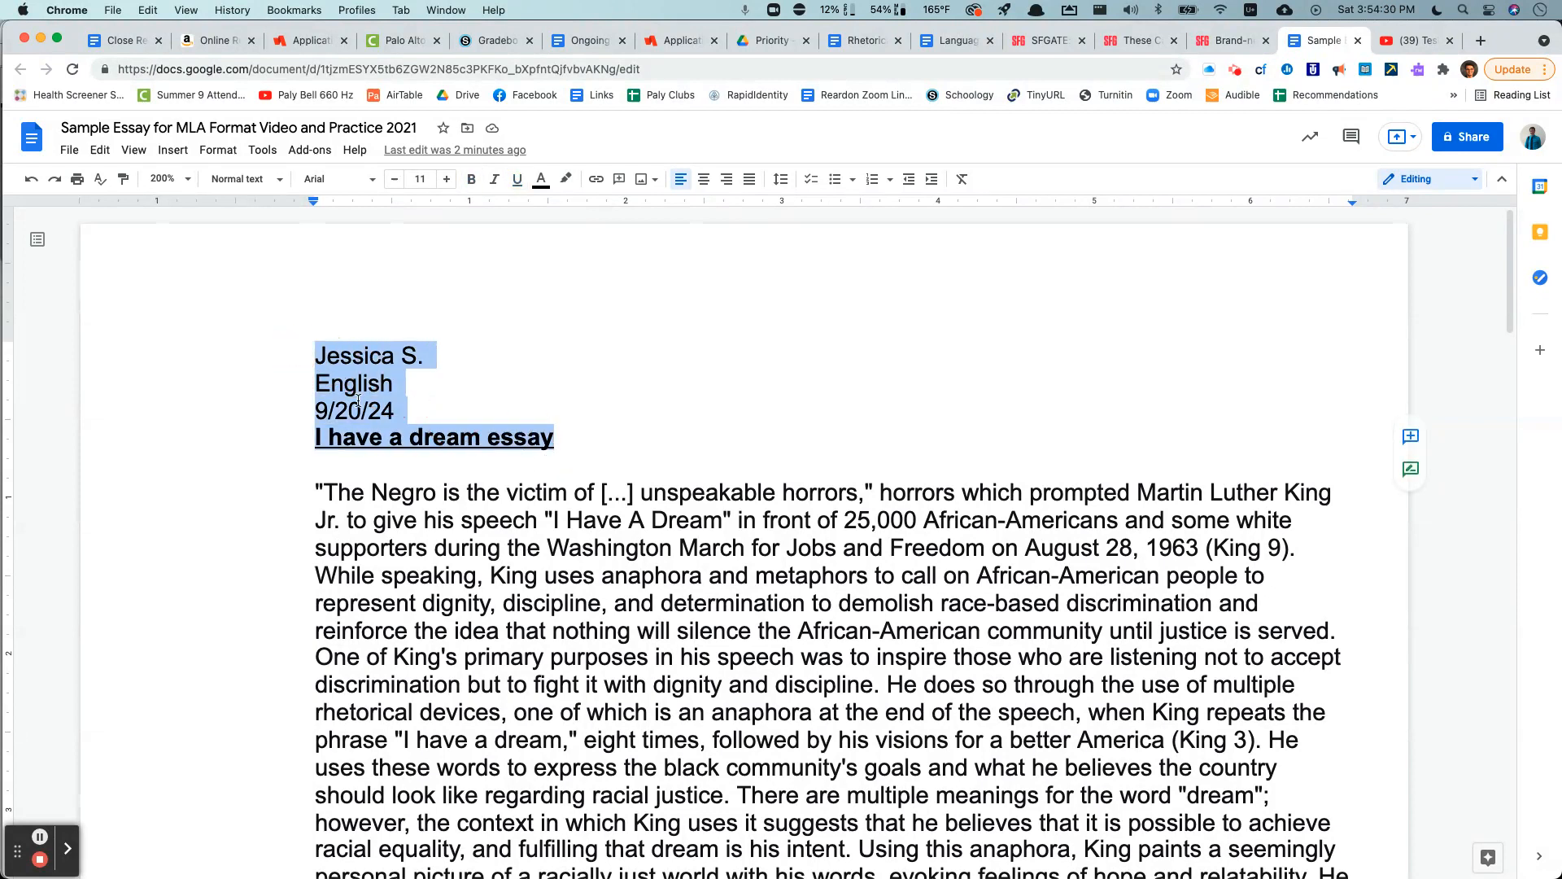
{"action": "left_click", "coordinate": [644, 575]}
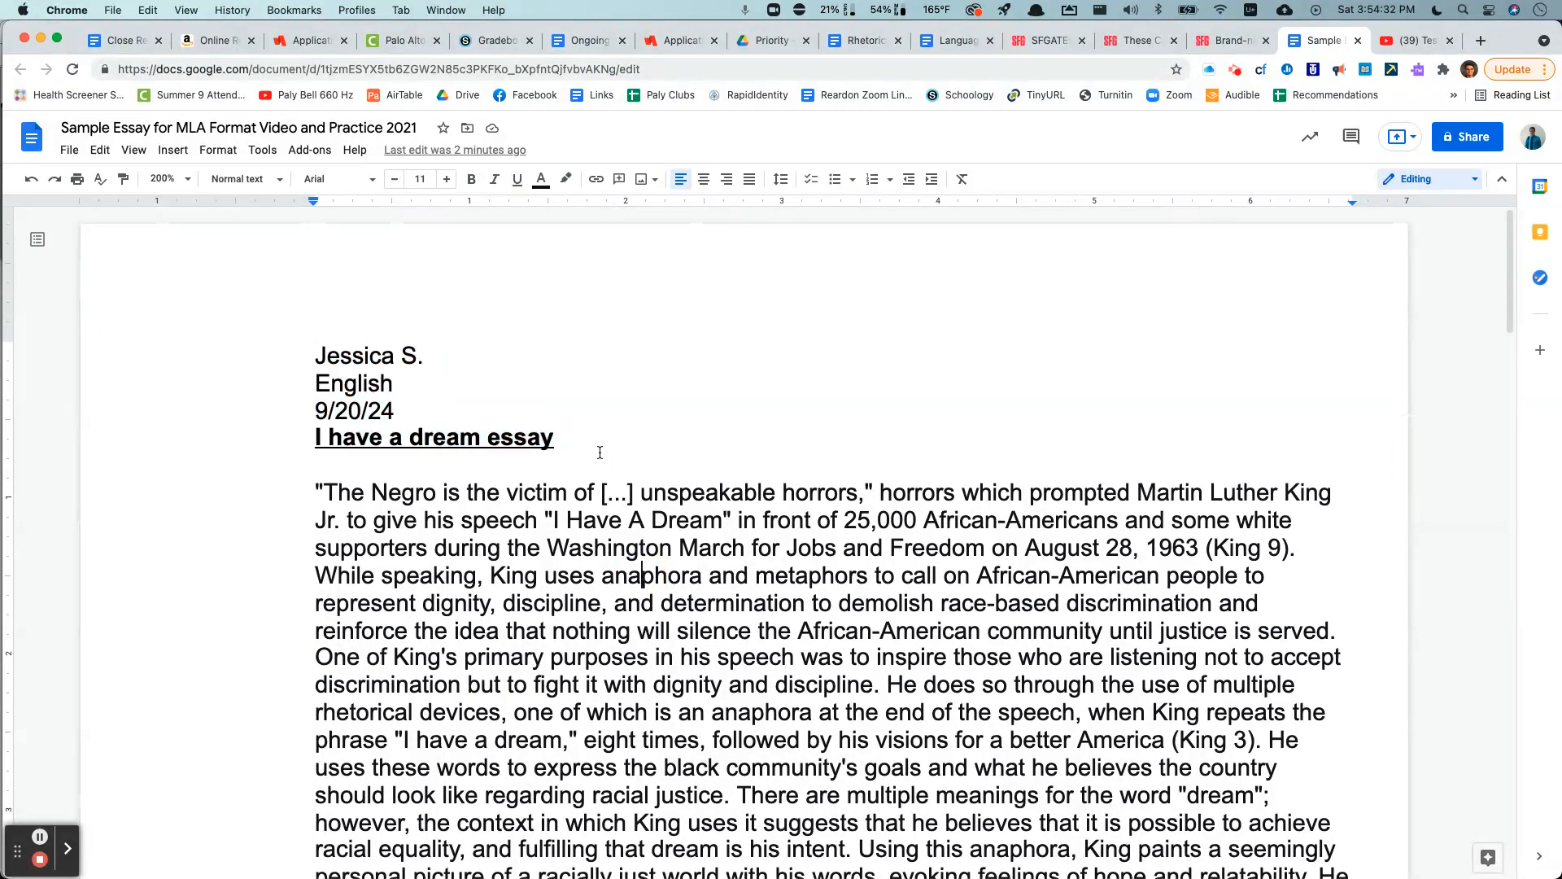
Rewrite the first heading line as the student's full name, last name first, followed by a comma and the first name.
{"action": "left_click_drag", "start_coordinate": [436, 353], "coordinate": [301, 358]}
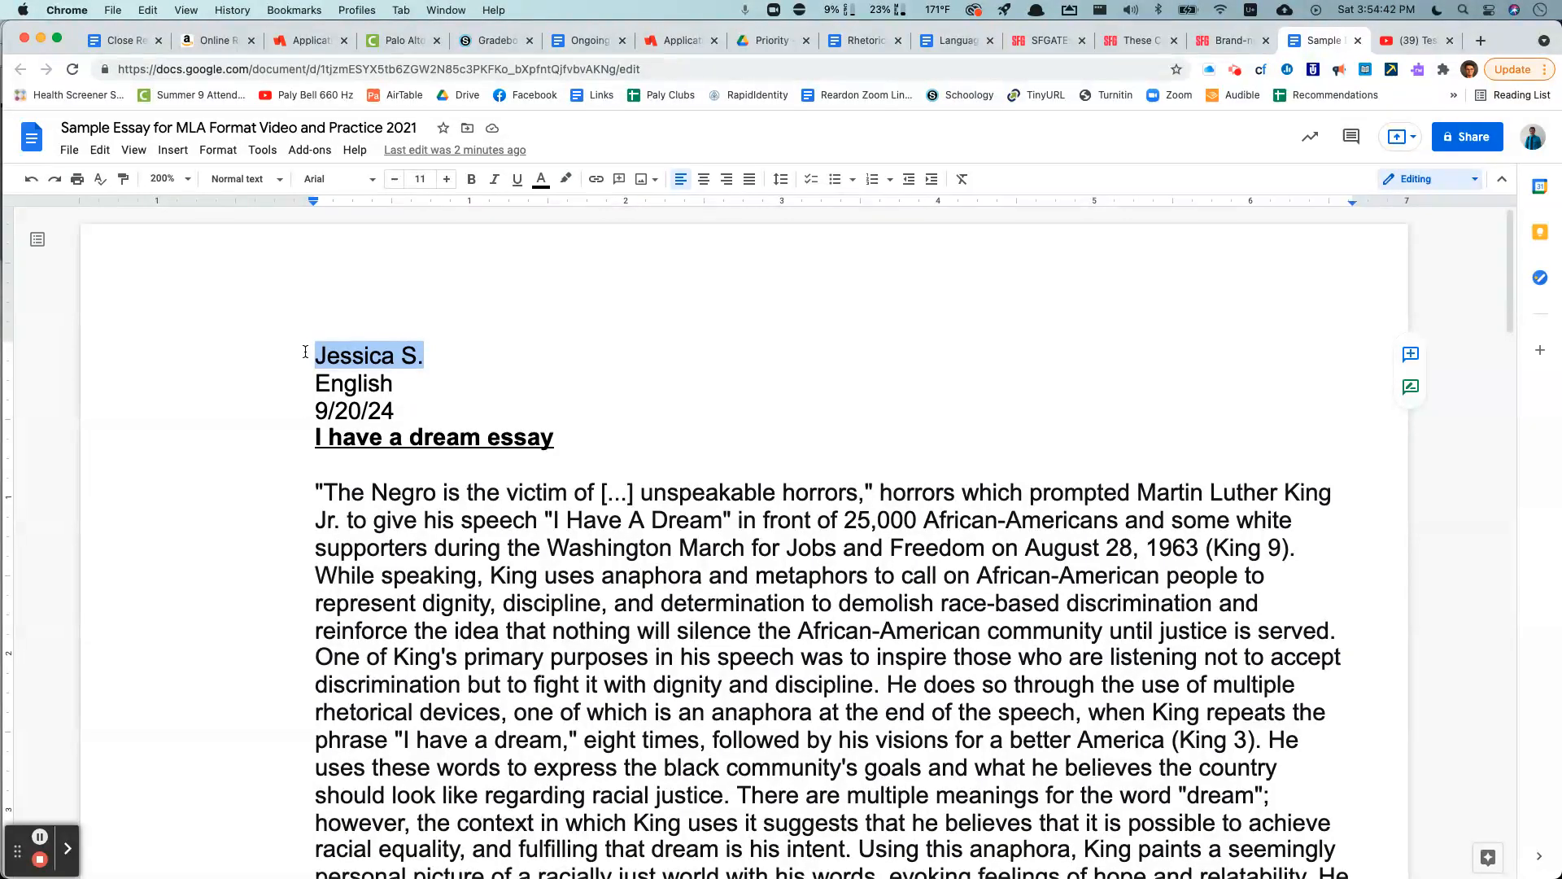
{"action": "type", "text": "S"}
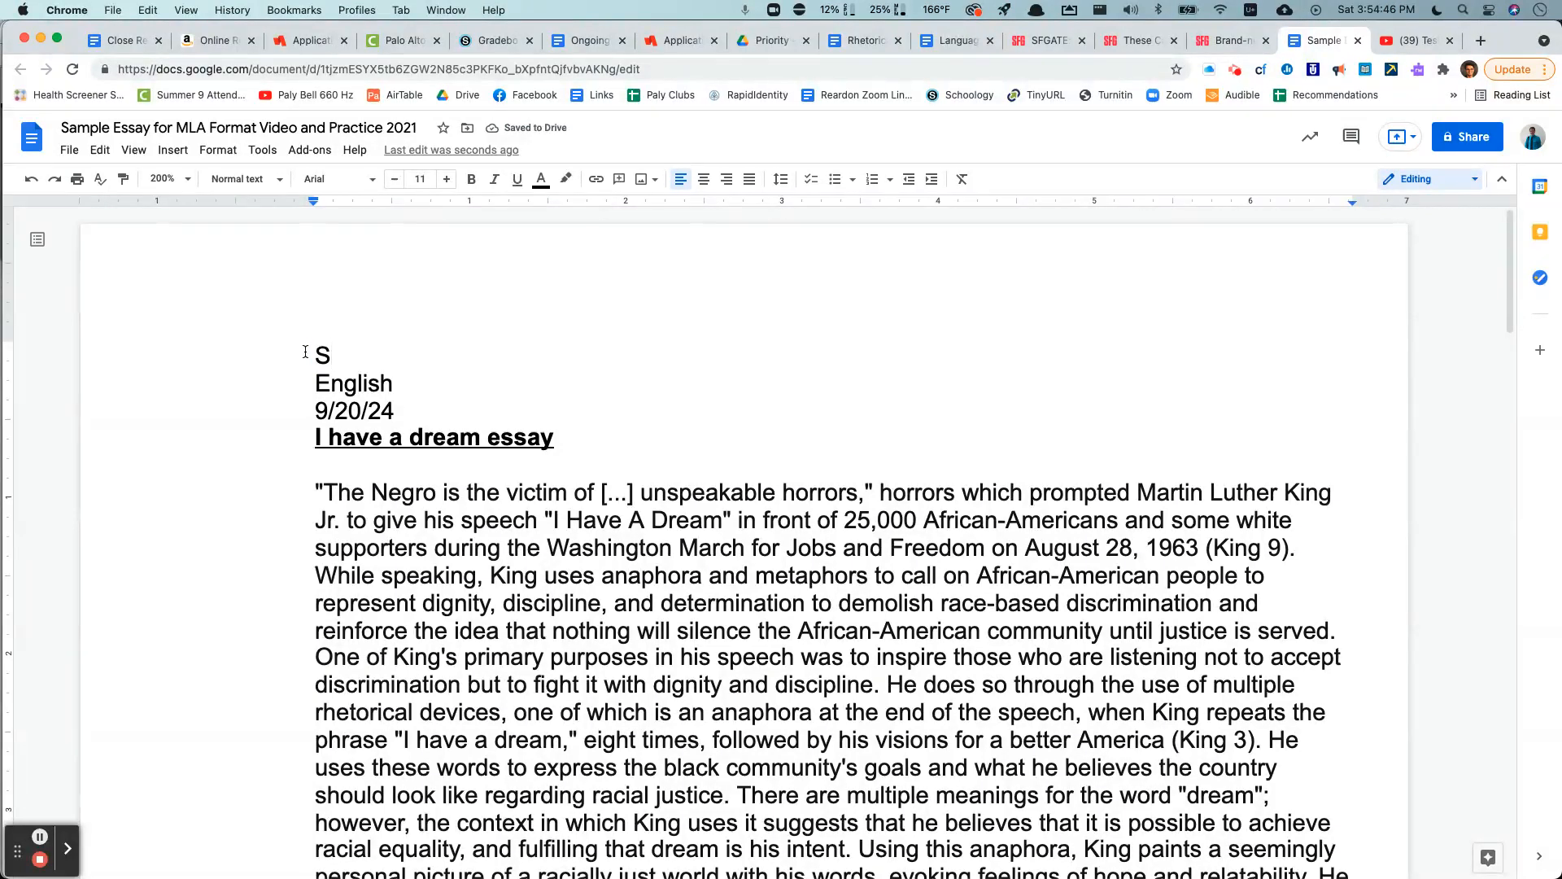
{"action": "type", "text": "ample, Jessica"}
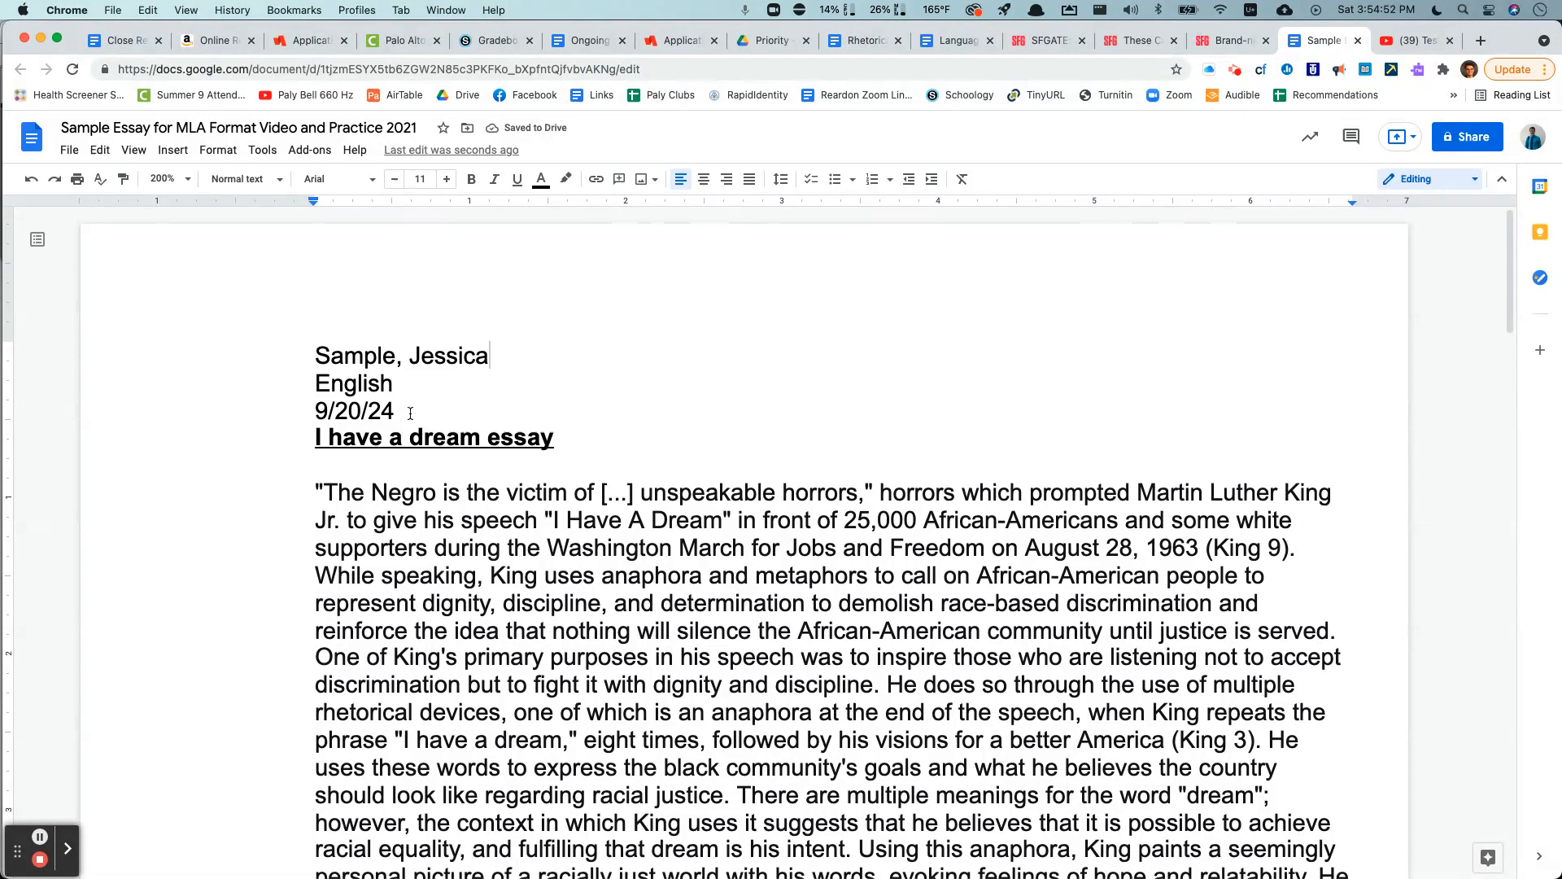
Replace the "English" heading line with the teacher's title and last name.
{"action": "left_click", "coordinate": [393, 384]}
{"action": "left_click_drag", "start_coordinate": [394, 386], "coordinate": [312, 393]}
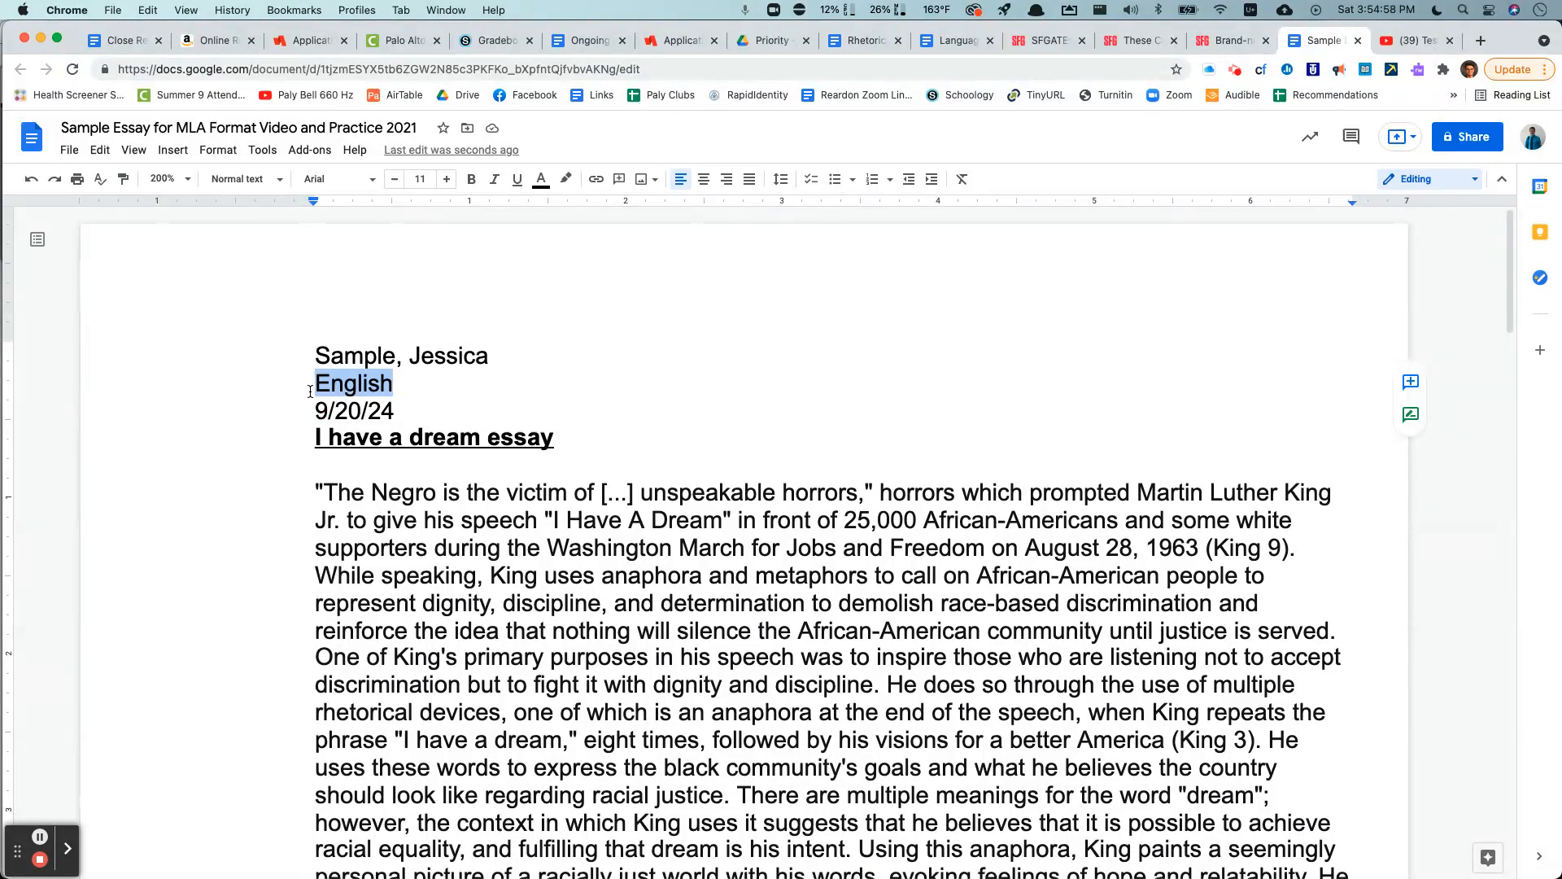
{"action": "type", "text": "Mr."}
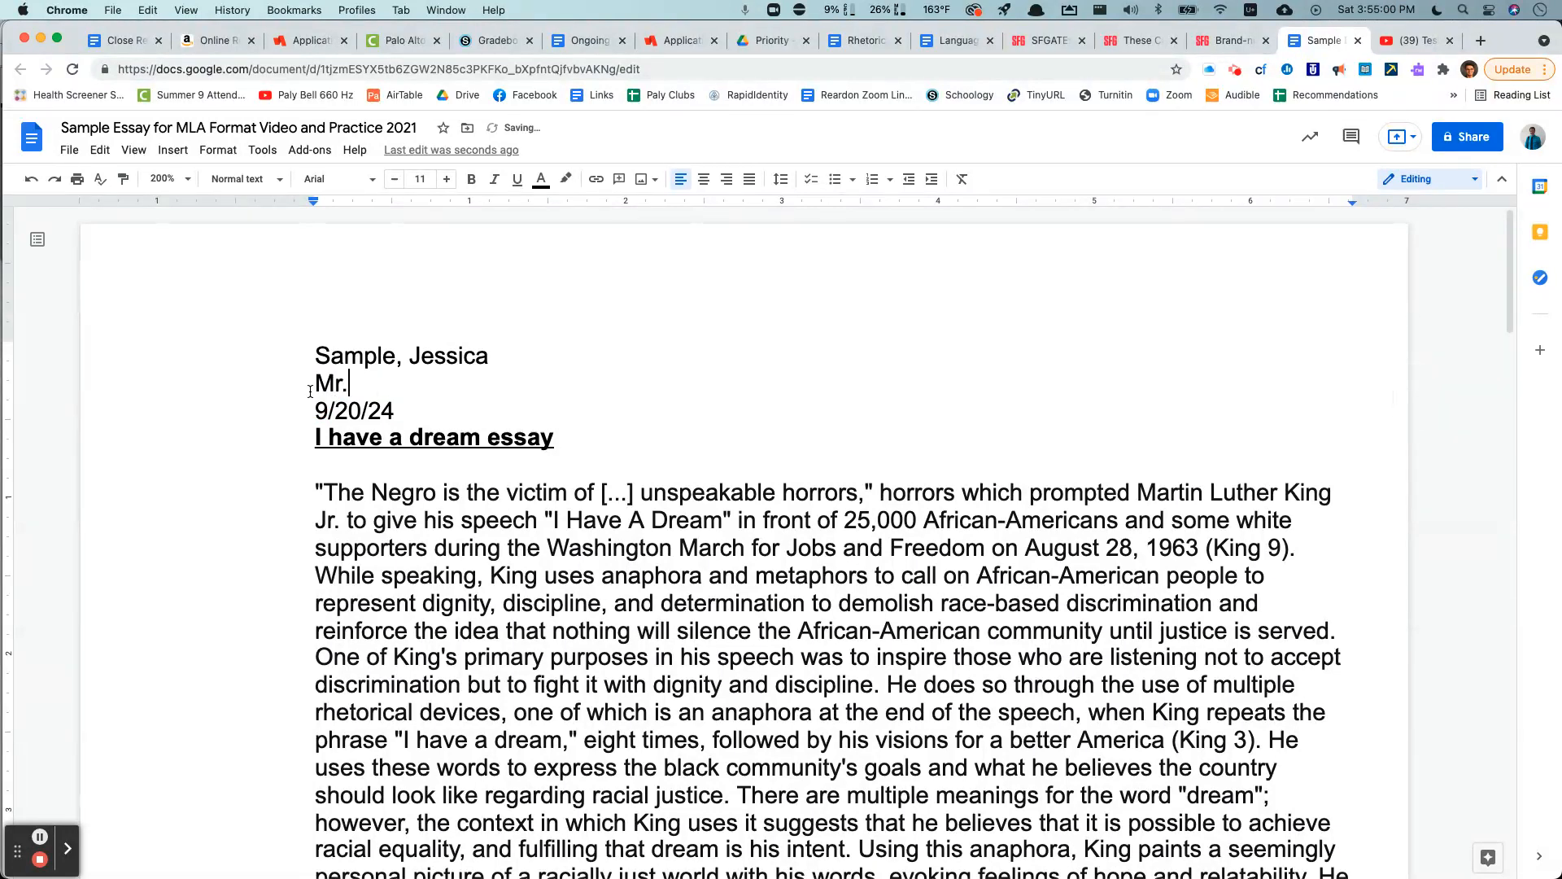
{"action": "type", "text": " Reardon"}
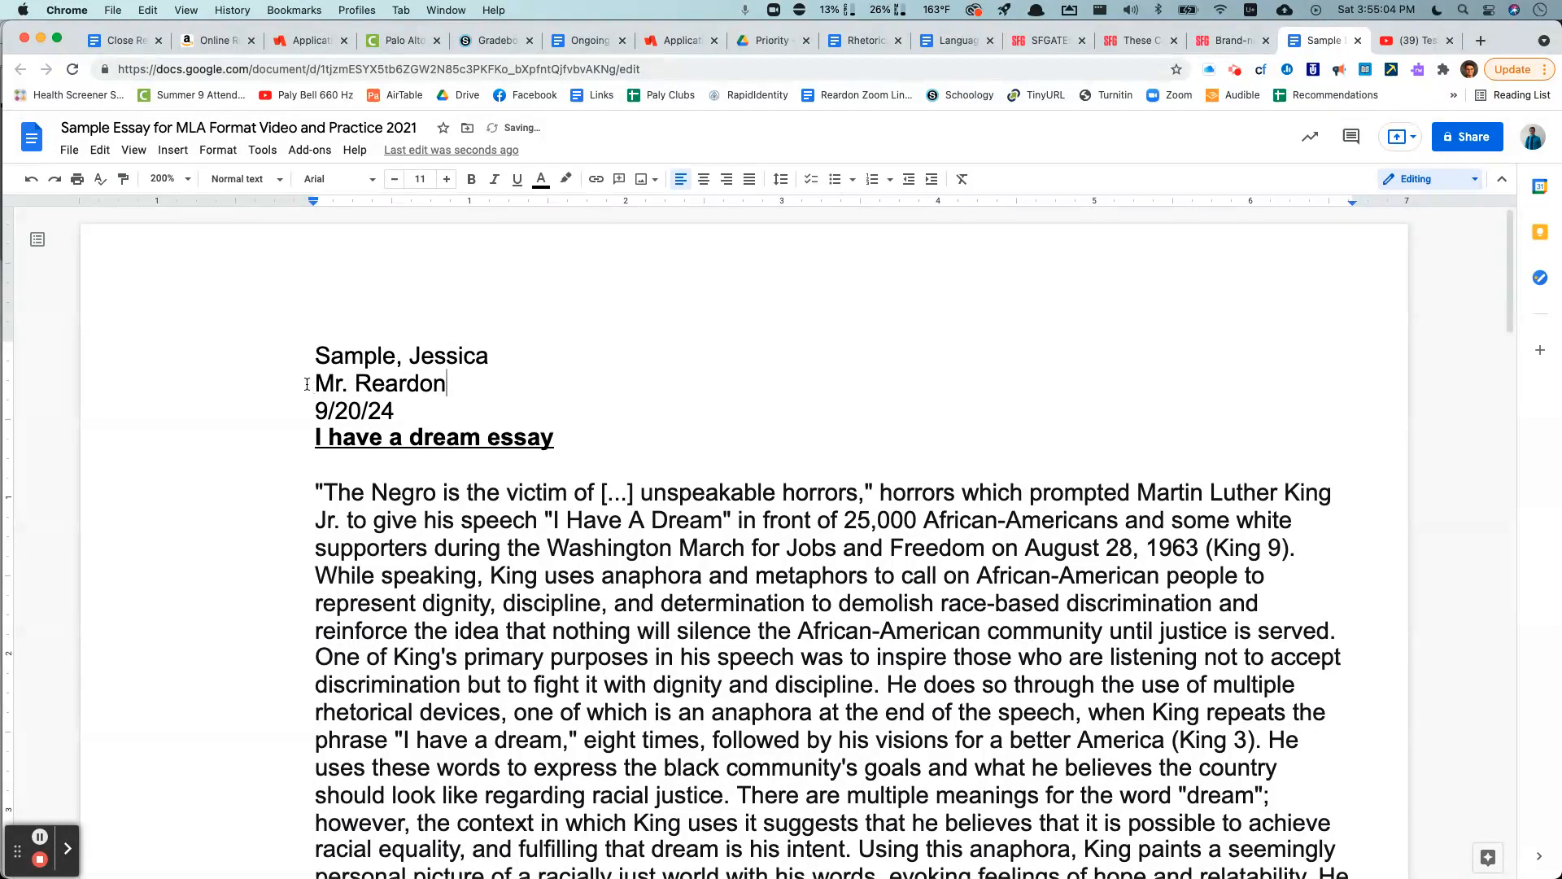
{"action": "left_click_drag", "start_coordinate": [313, 386], "coordinate": [359, 387]}
Replace the "9/20/24" heading line with "AP English Language & Composition, Period 3".
{"action": "left_click", "coordinate": [439, 419]}
{"action": "left_click_drag", "start_coordinate": [416, 414], "coordinate": [299, 411]}
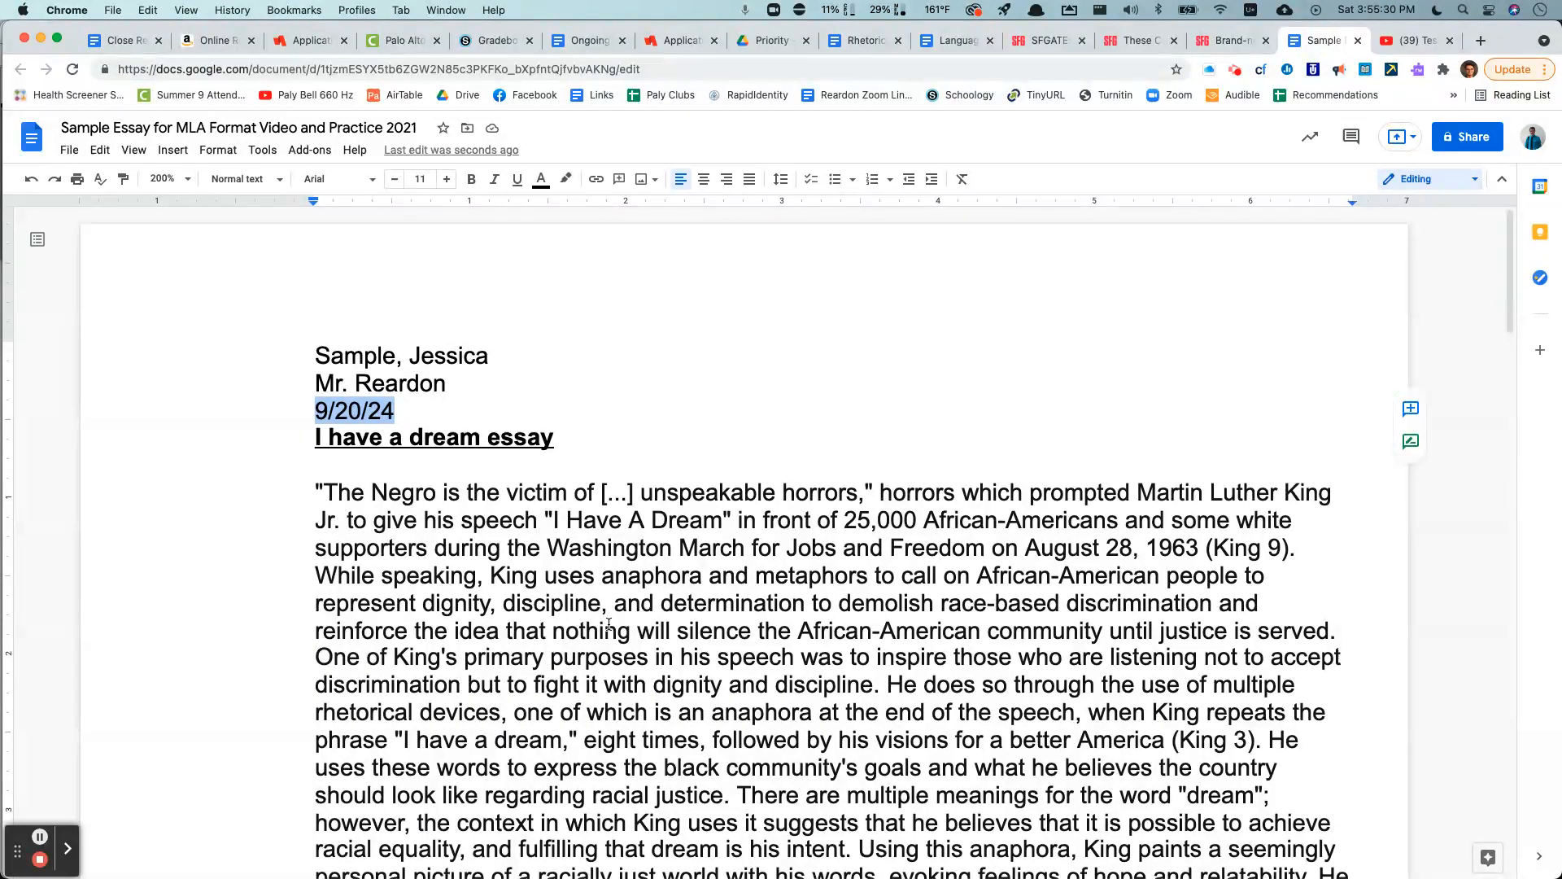
{"action": "type", "text": "AP"}
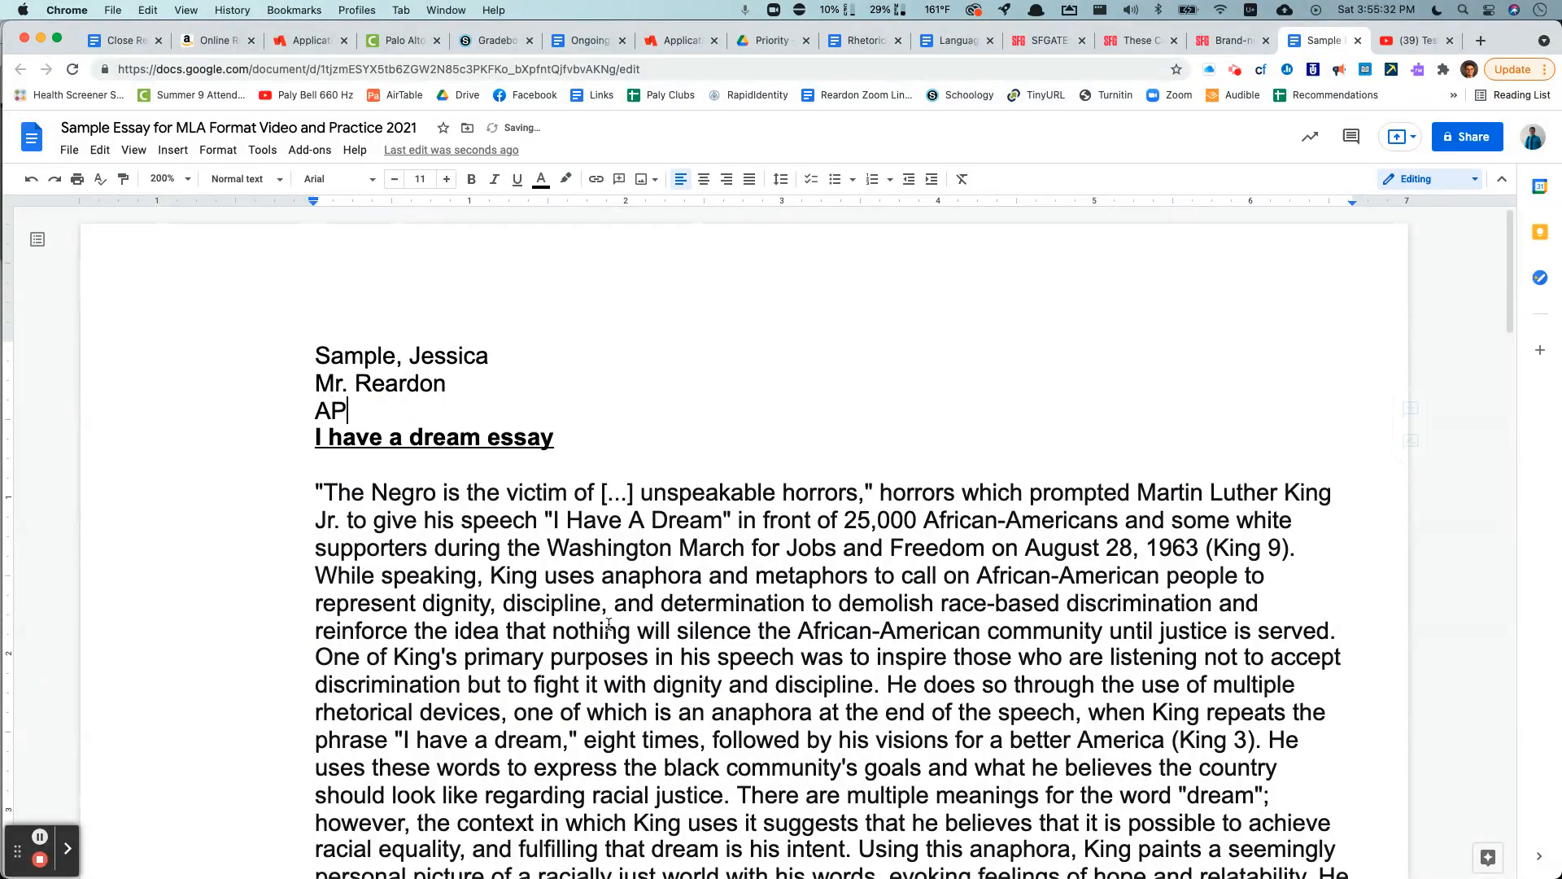
{"action": "type", "text": " English Lang"}
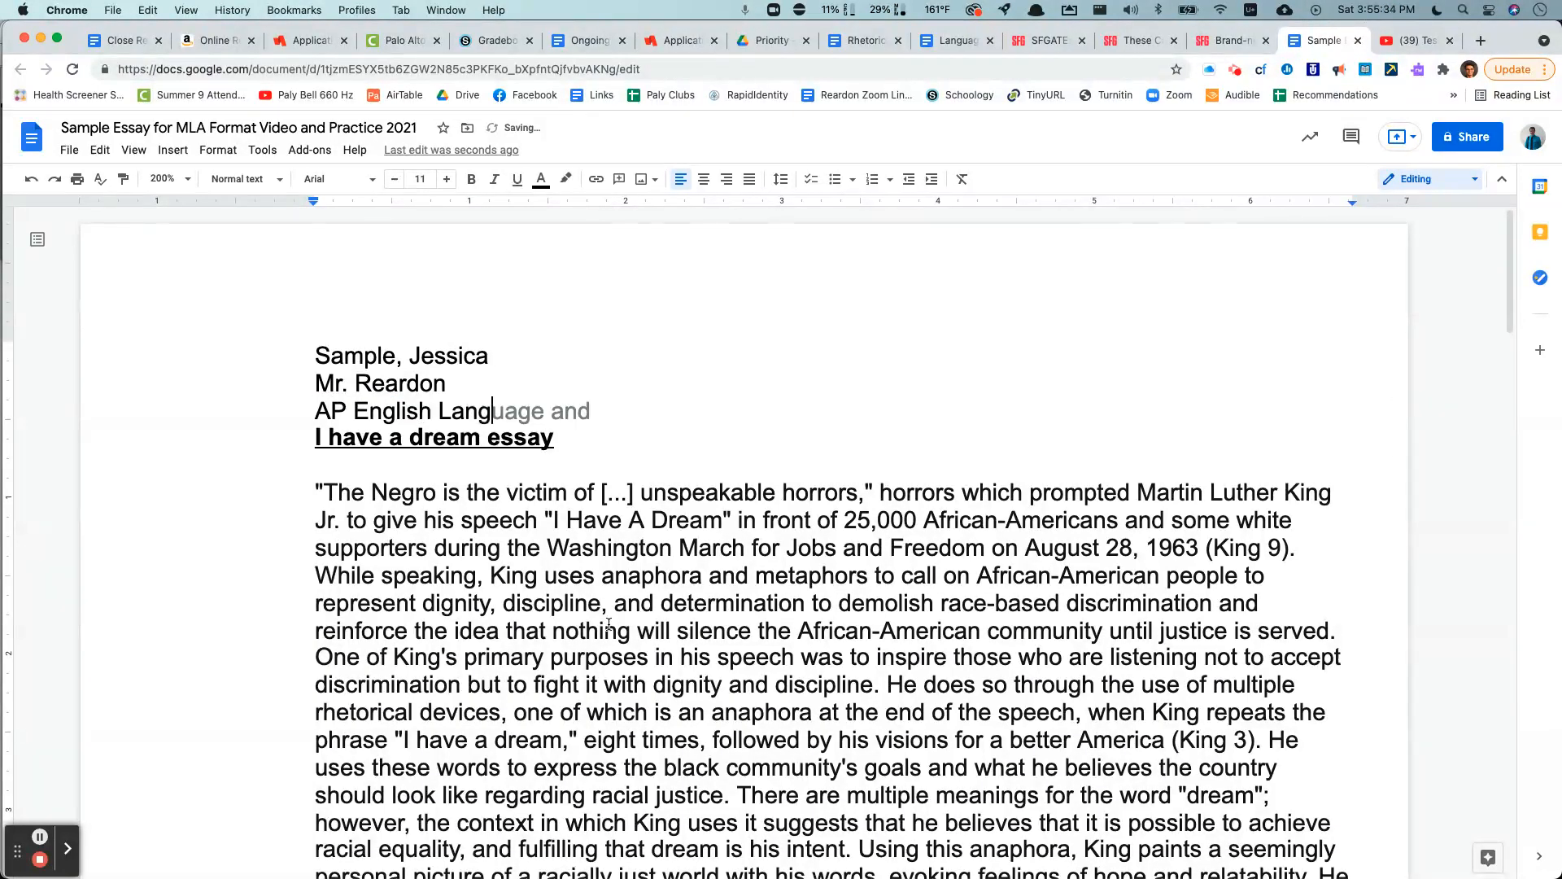
{"action": "type", "text": "uage & Composition,"}
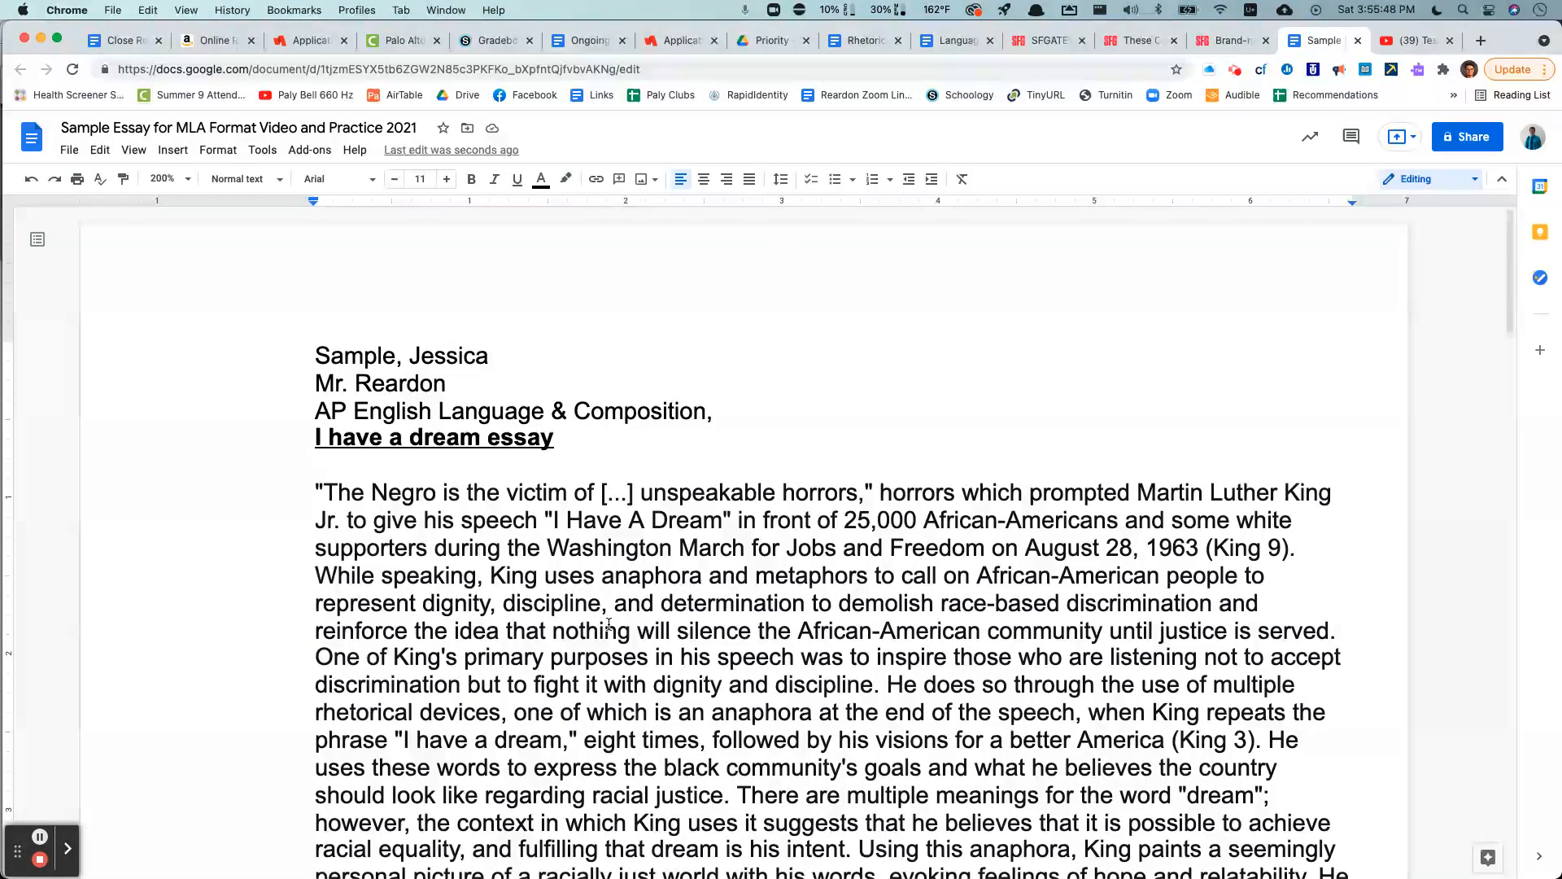
{"action": "type", "text": "Period 3"}
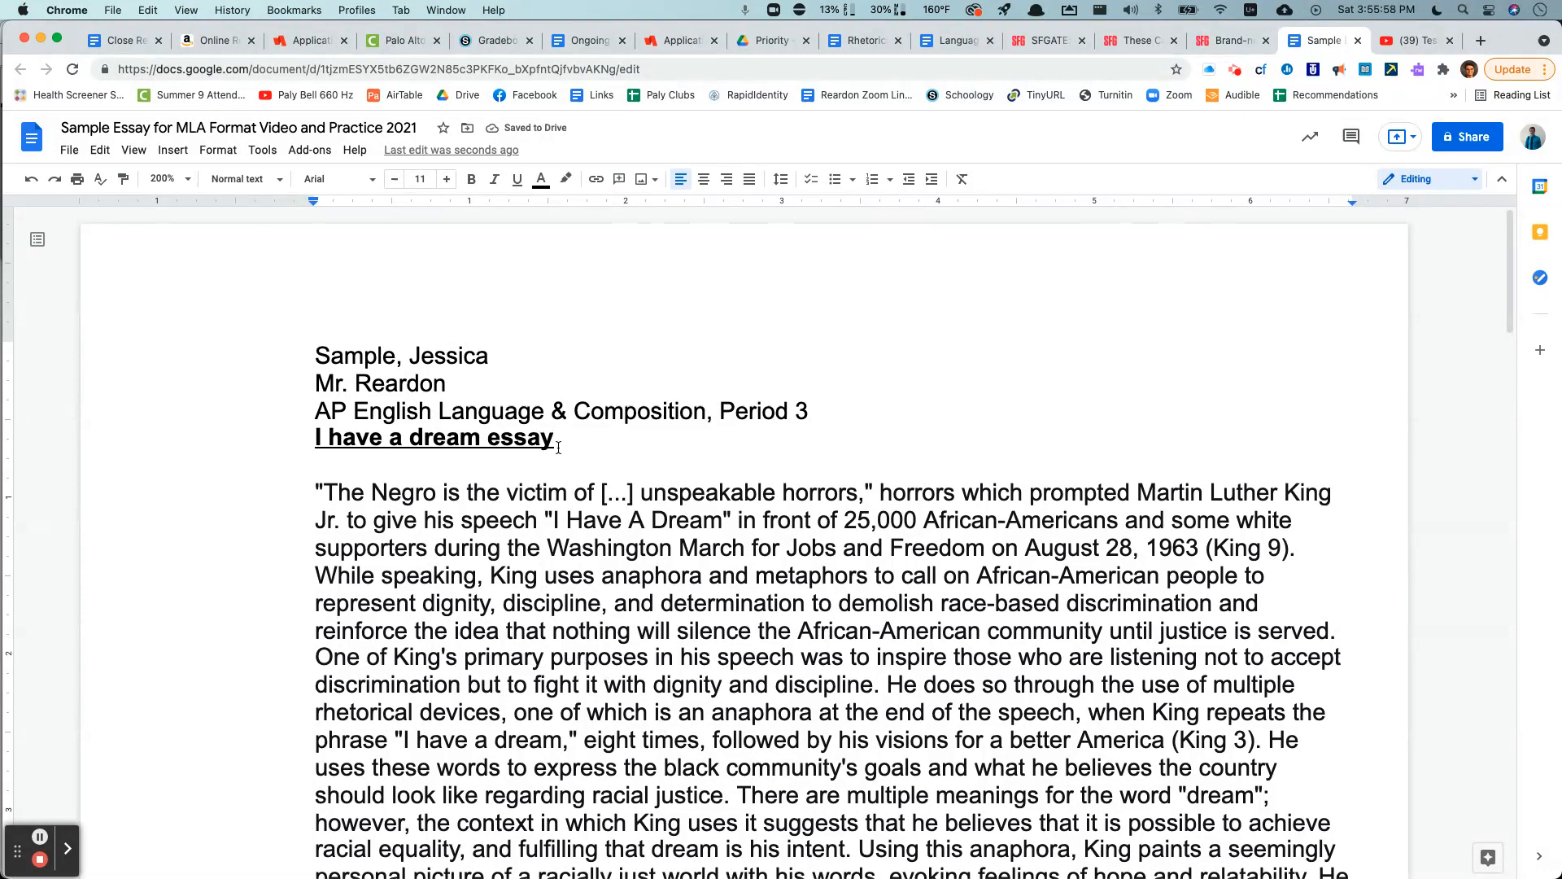
Add the date "19 November 2024" without bold or underline on a new line above the essay title, followed by a blank line.
{"action": "left_click_drag", "start_coordinate": [558, 439], "coordinate": [296, 444]}
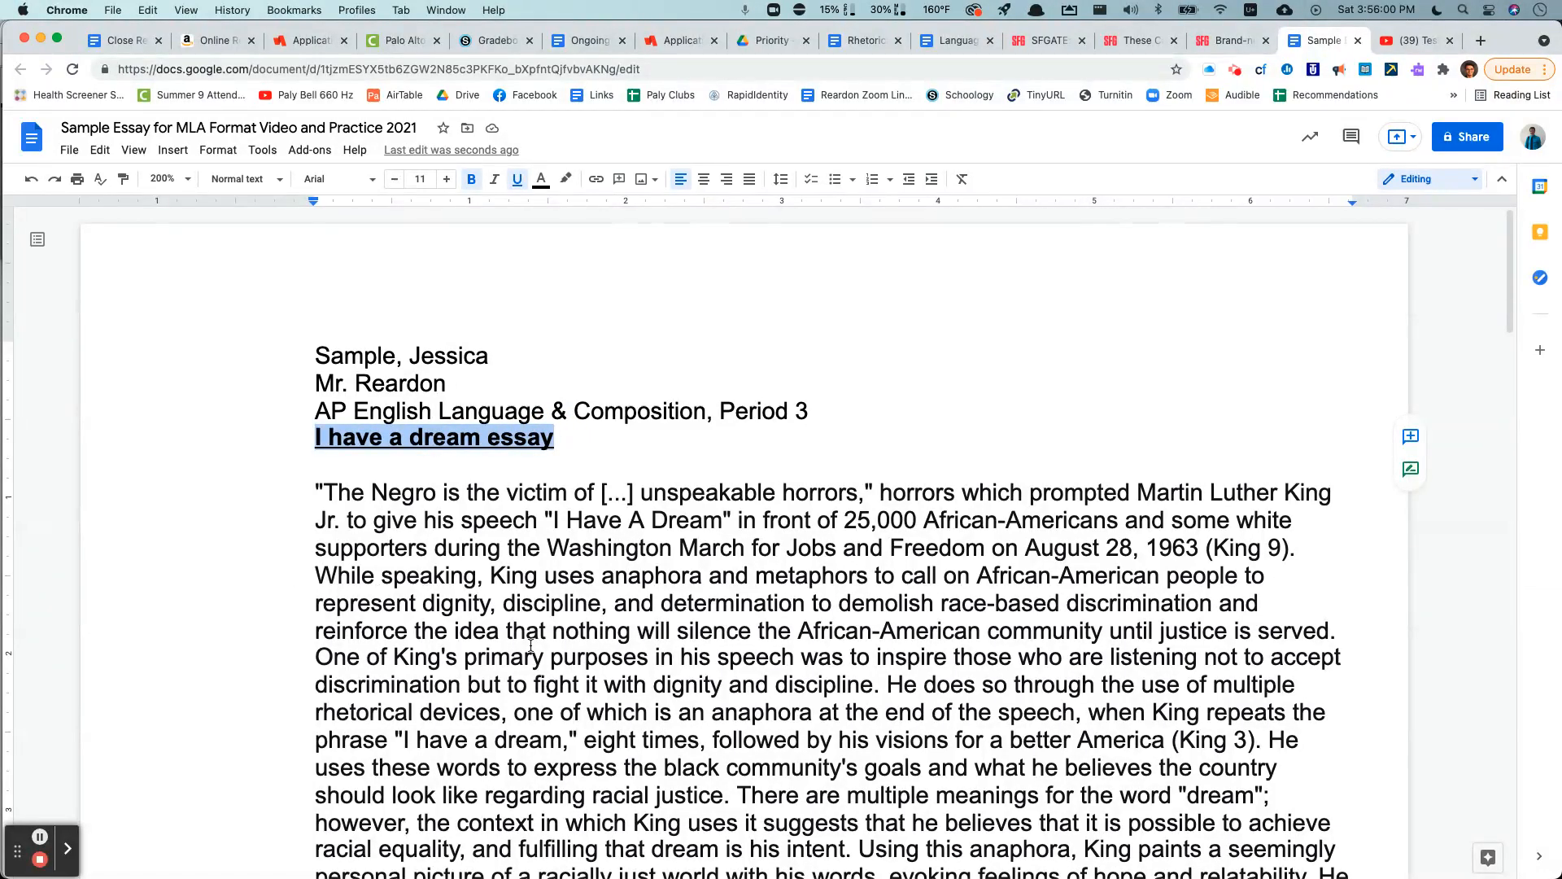
{"action": "left_click", "coordinate": [304, 444]}
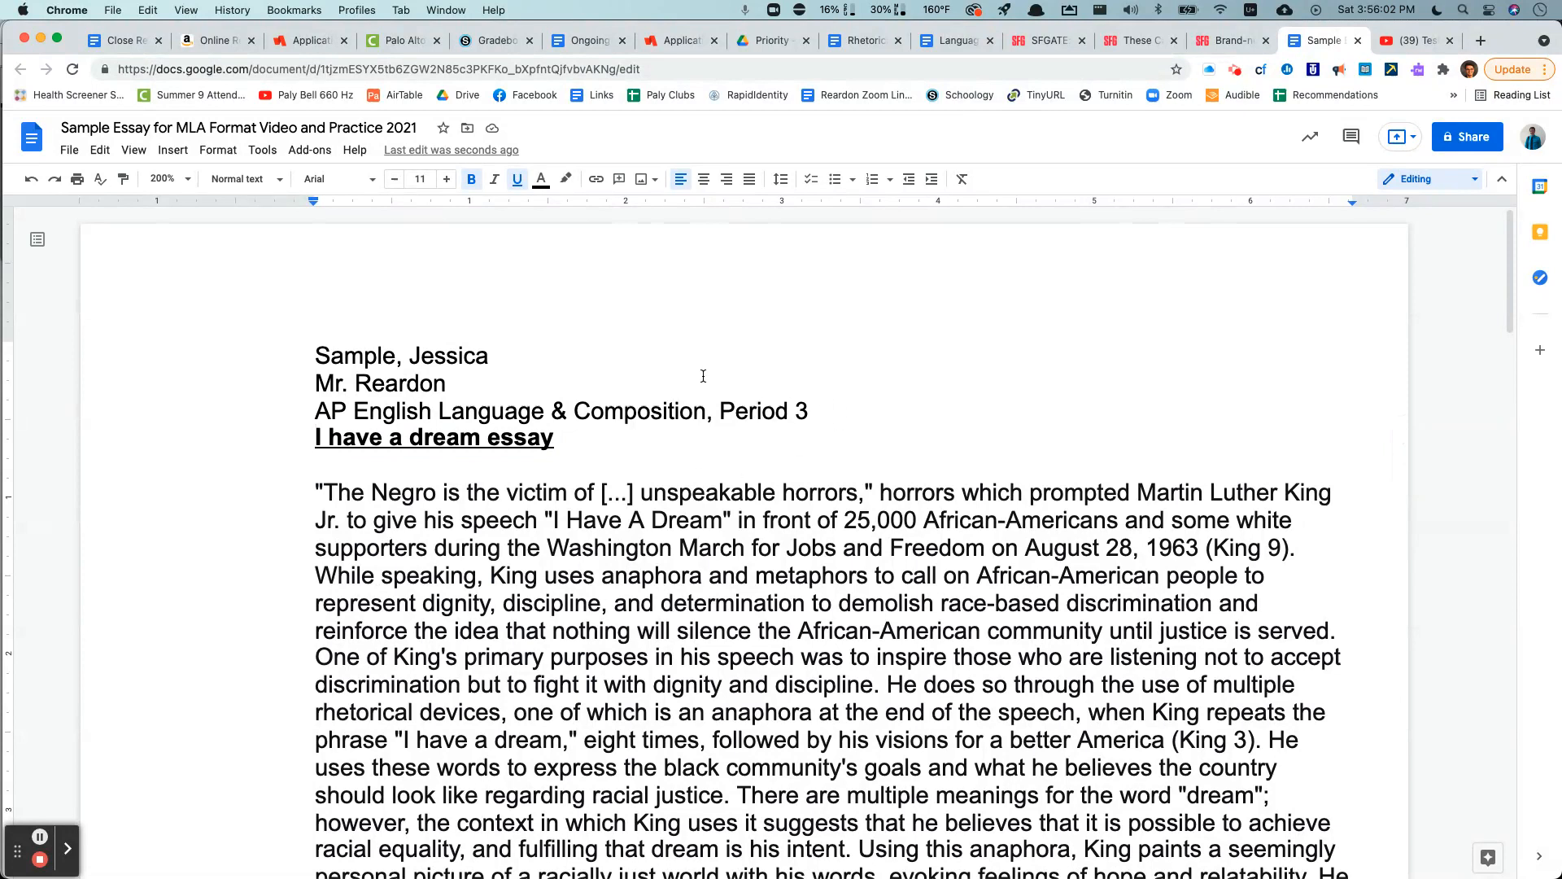
{"action": "key", "text": "Return"}
{"action": "key", "text": "Up"}
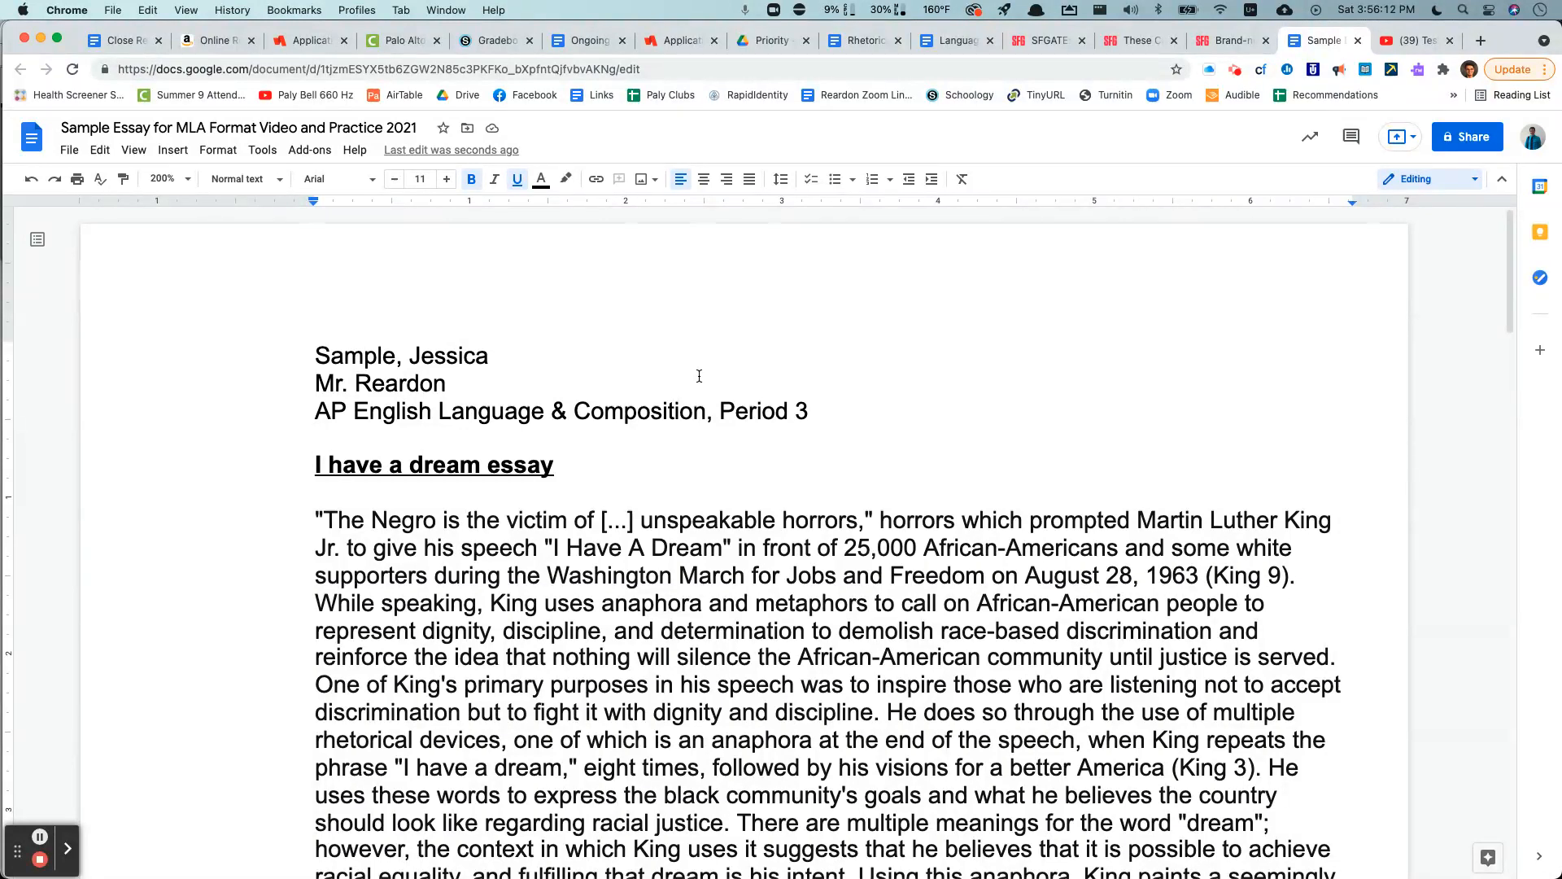
{"action": "type", "text": "1"}
{"action": "key", "text": "BackSpace"}
{"action": "key", "text": "super+b"}
{"action": "key", "text": "super+u"}
{"action": "type", "text": "19 November 2024"}
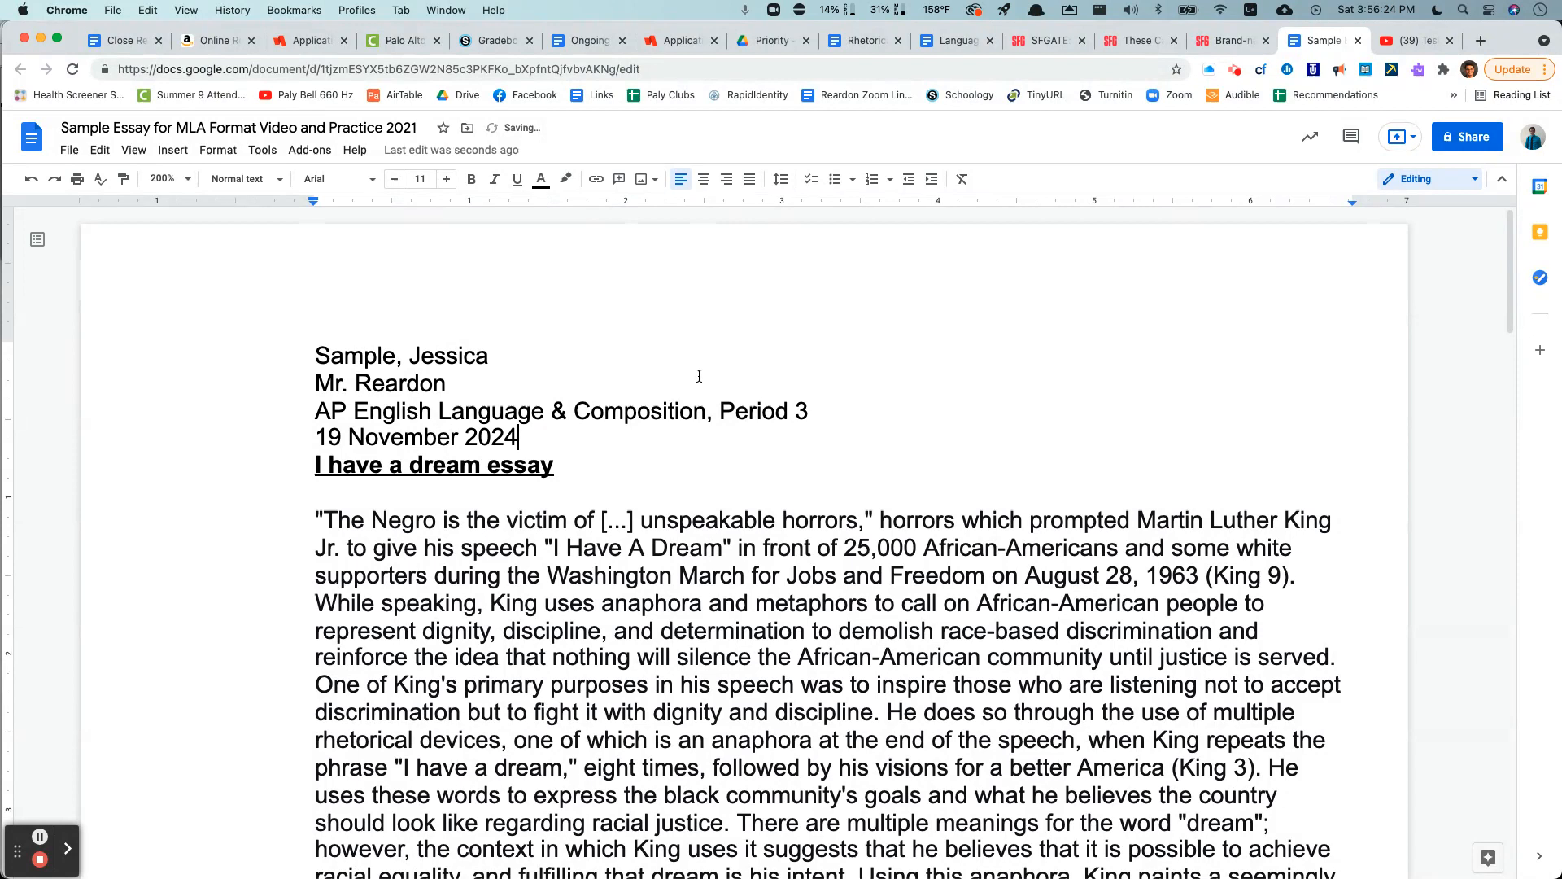
{"action": "key", "text": "Return"}
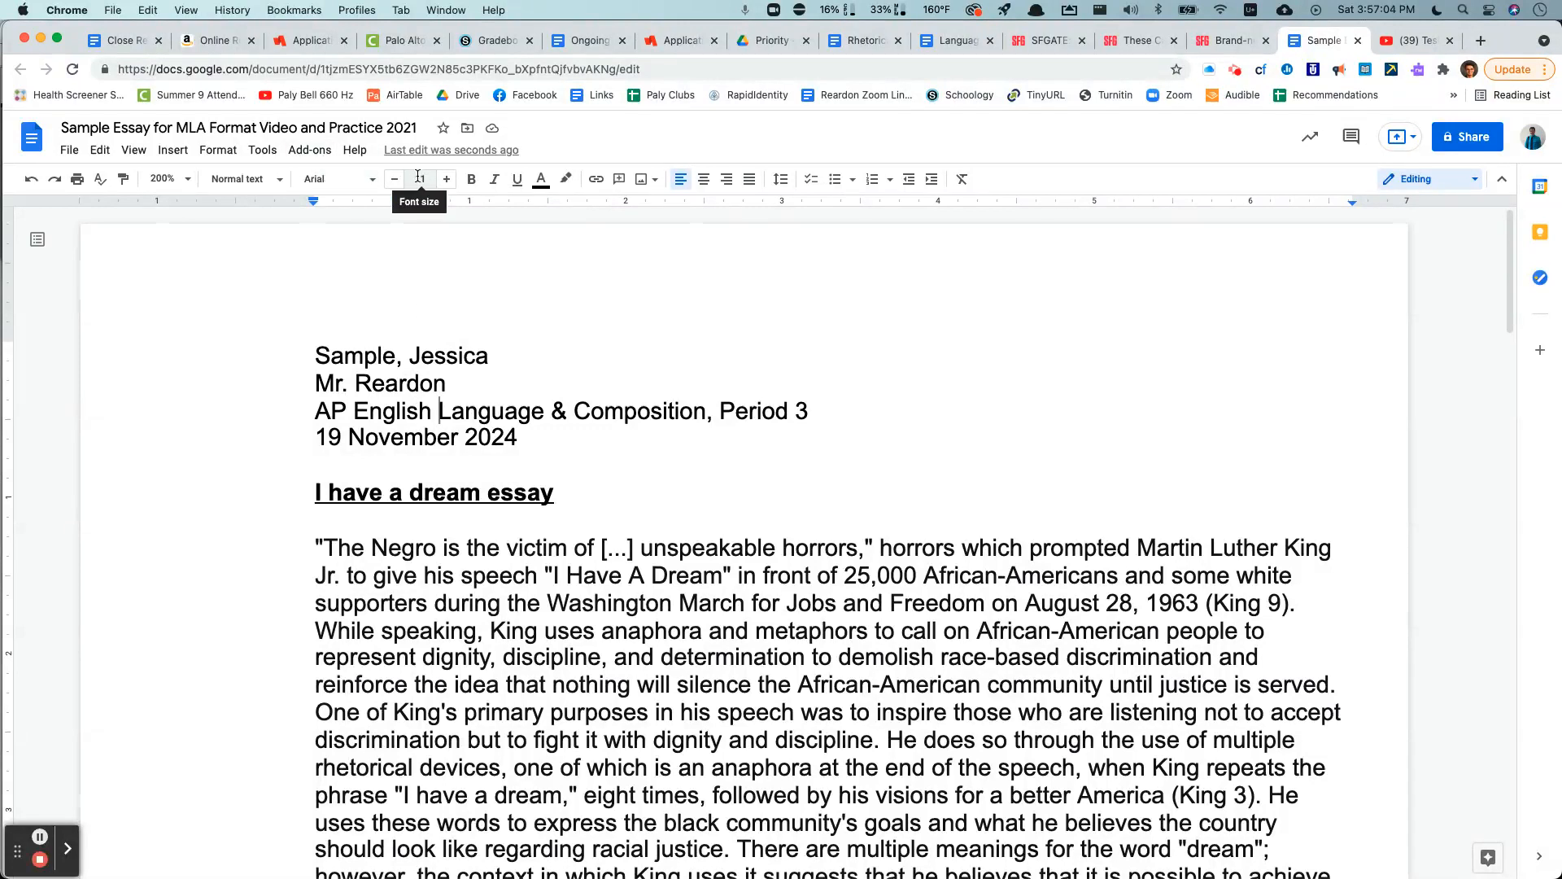
{"action": "left_click", "coordinate": [434, 493]}
{"action": "left_click", "coordinate": [515, 494]}
{"action": "left_click", "coordinate": [569, 501]}
{"action": "left_click", "coordinate": [562, 657]}
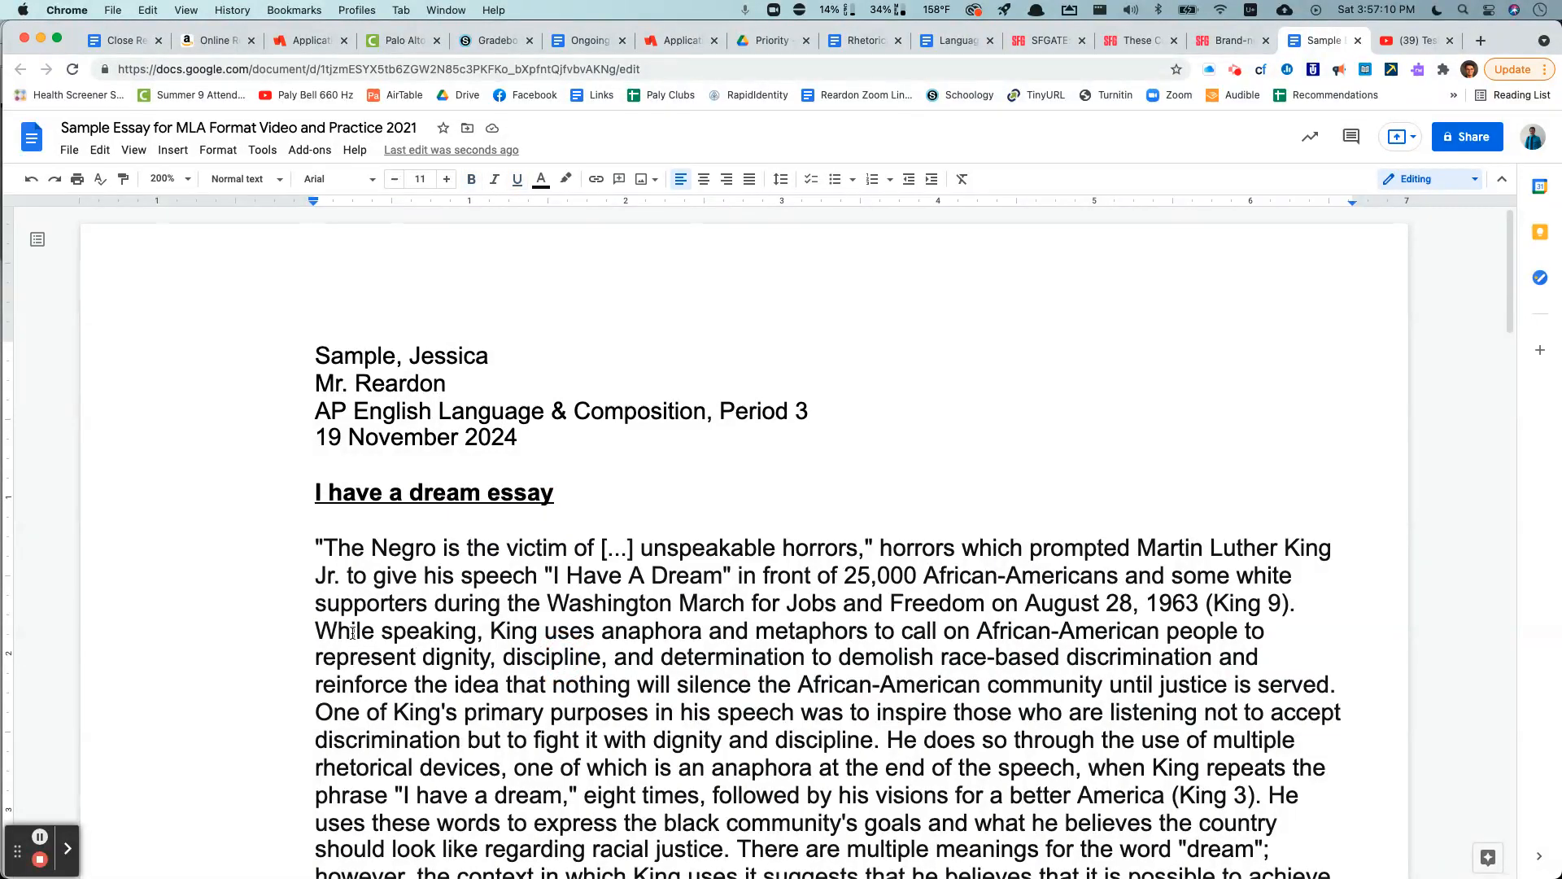
Change the font of the entire document to Times New Roman.
{"action": "left_click", "coordinate": [397, 616]}
{"action": "key", "text": "super+a"}
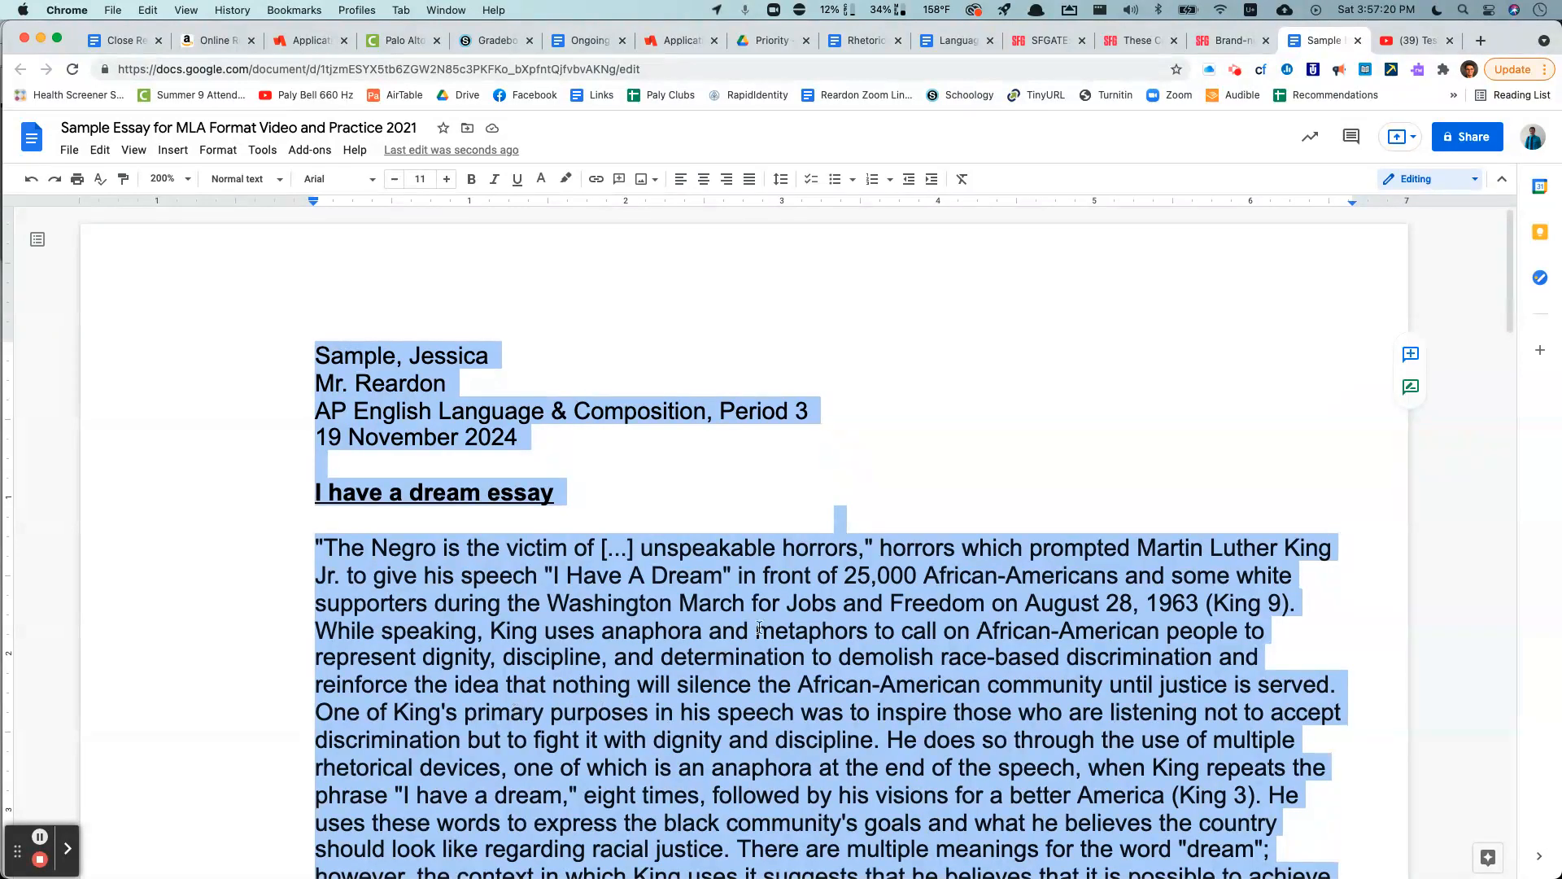
{"action": "scroll", "coordinate": [759, 626], "scroll_direction": "down", "scroll_amount": 20}
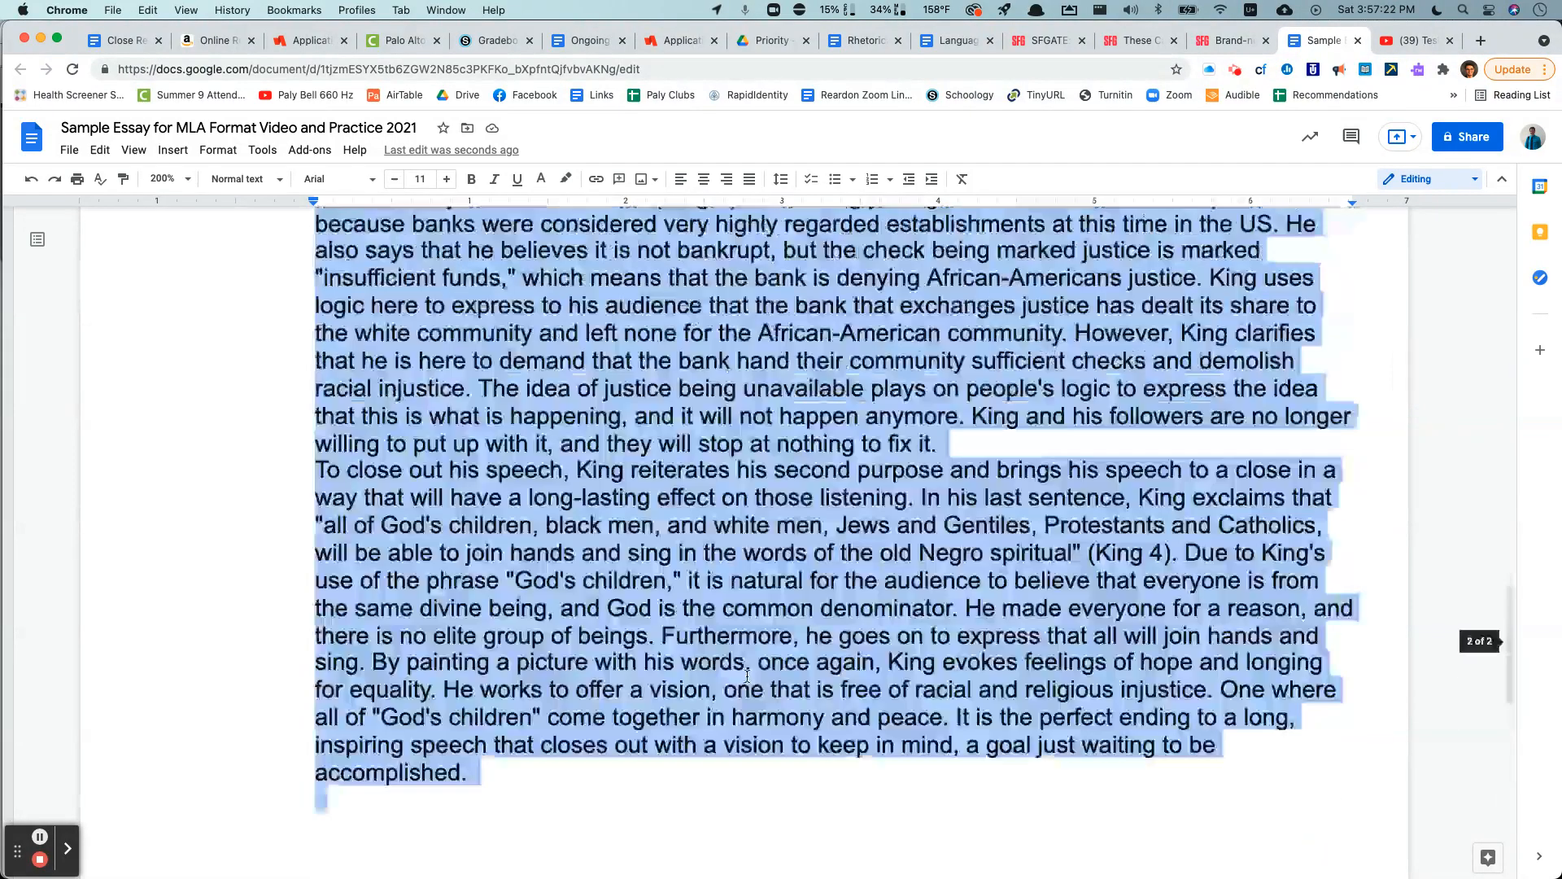
{"action": "scroll", "coordinate": [722, 648], "scroll_direction": "up", "scroll_amount": 20}
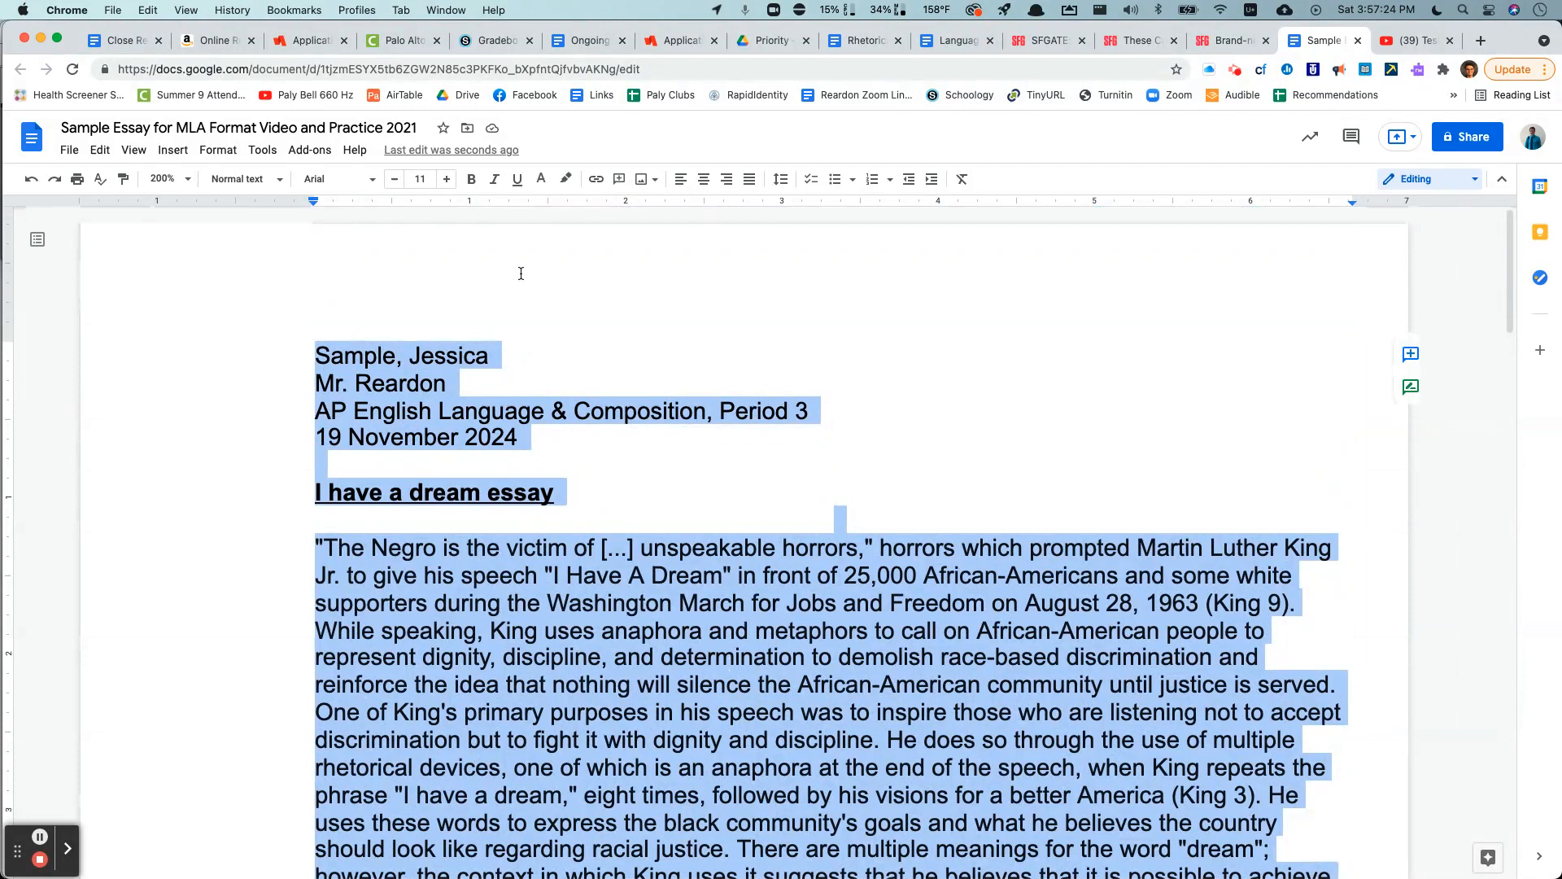
{"action": "left_click", "coordinate": [365, 180]}
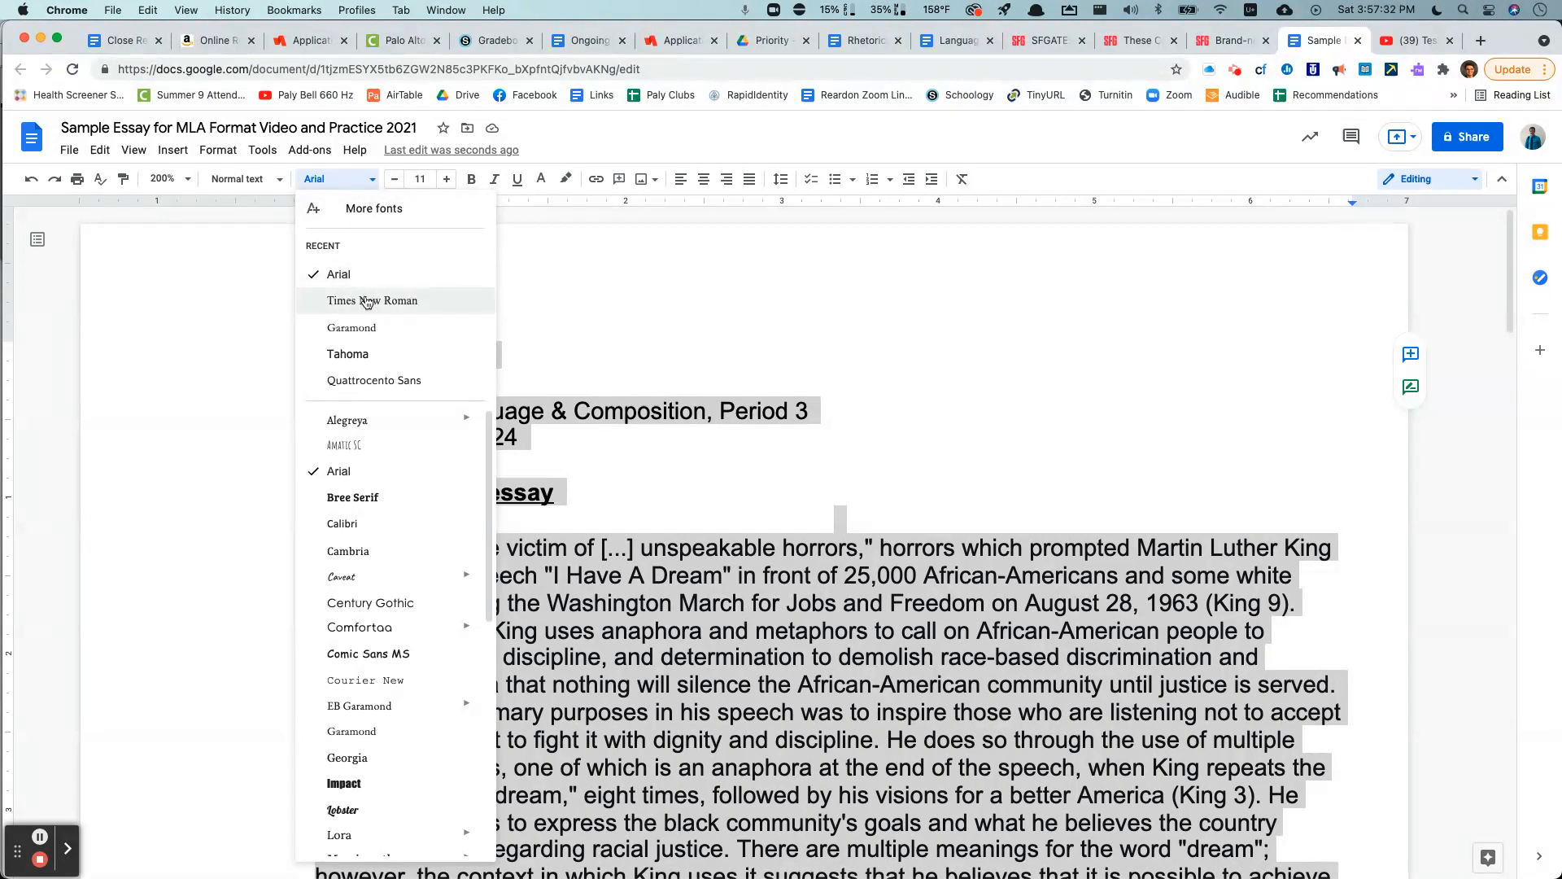
{"action": "scroll", "coordinate": [360, 482], "scroll_direction": "down", "scroll_amount": 3}
{"action": "scroll", "coordinate": [359, 483], "scroll_direction": "down", "scroll_amount": 5}
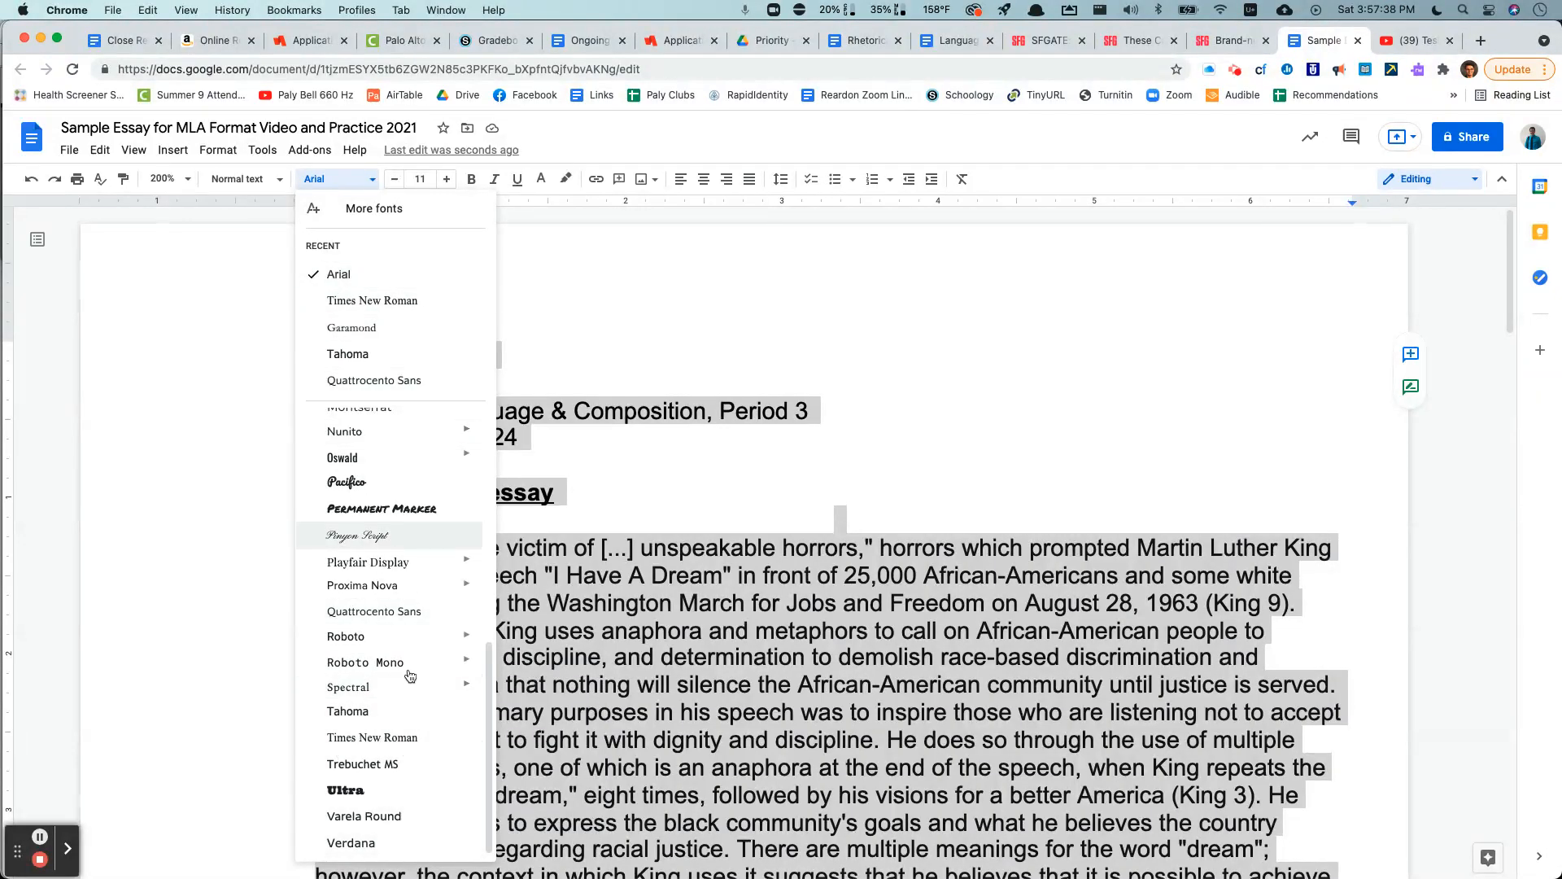
{"action": "left_click", "coordinate": [417, 738]}
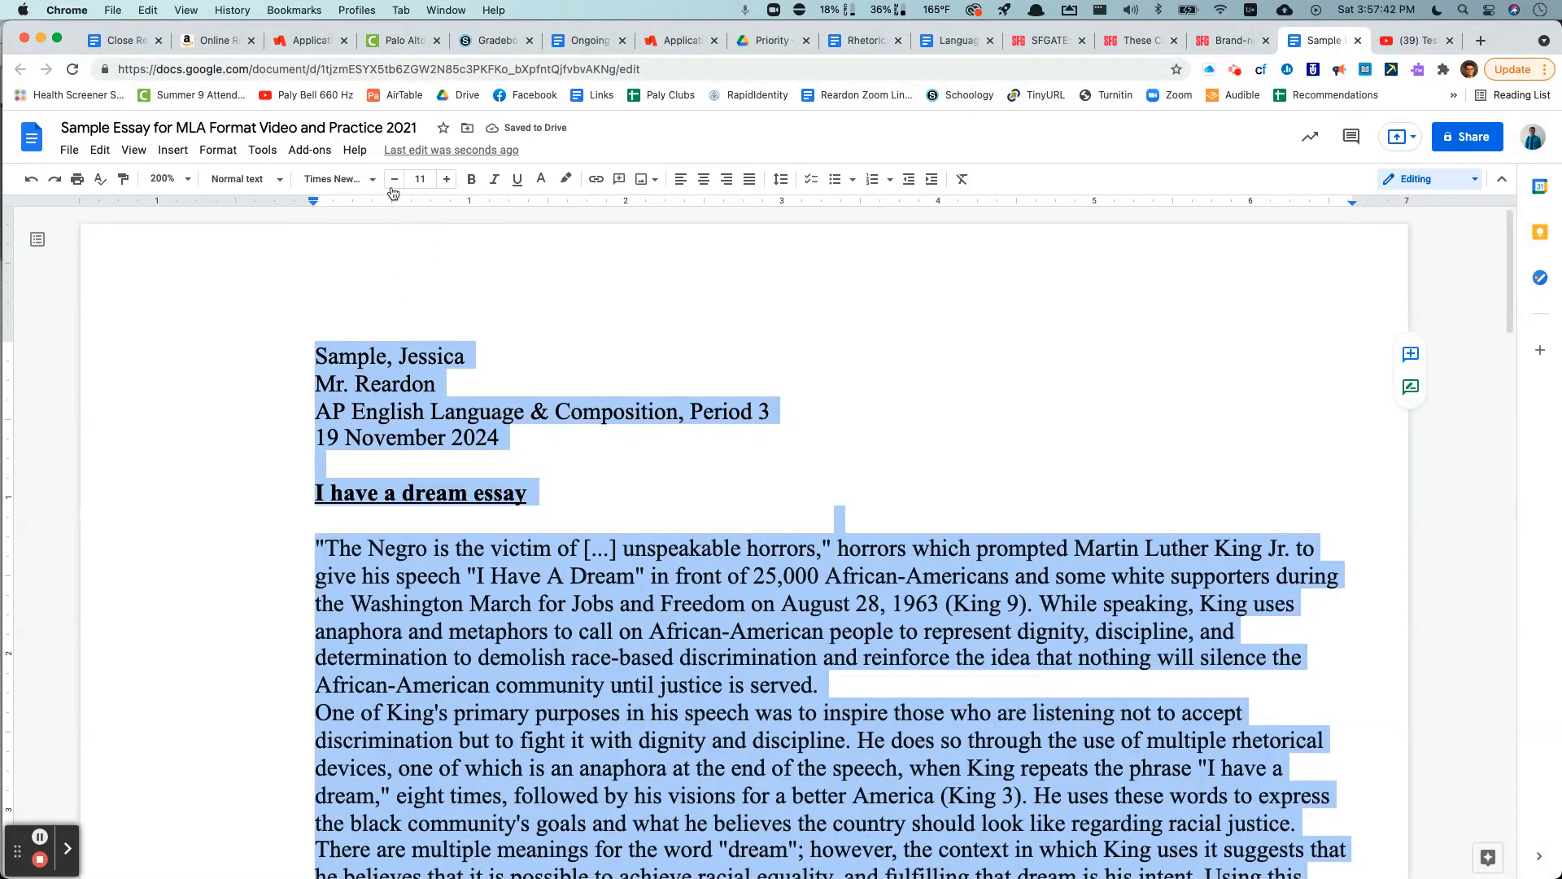
Set the font size of the whole document to 12.
{"action": "left_click", "coordinate": [446, 182]}
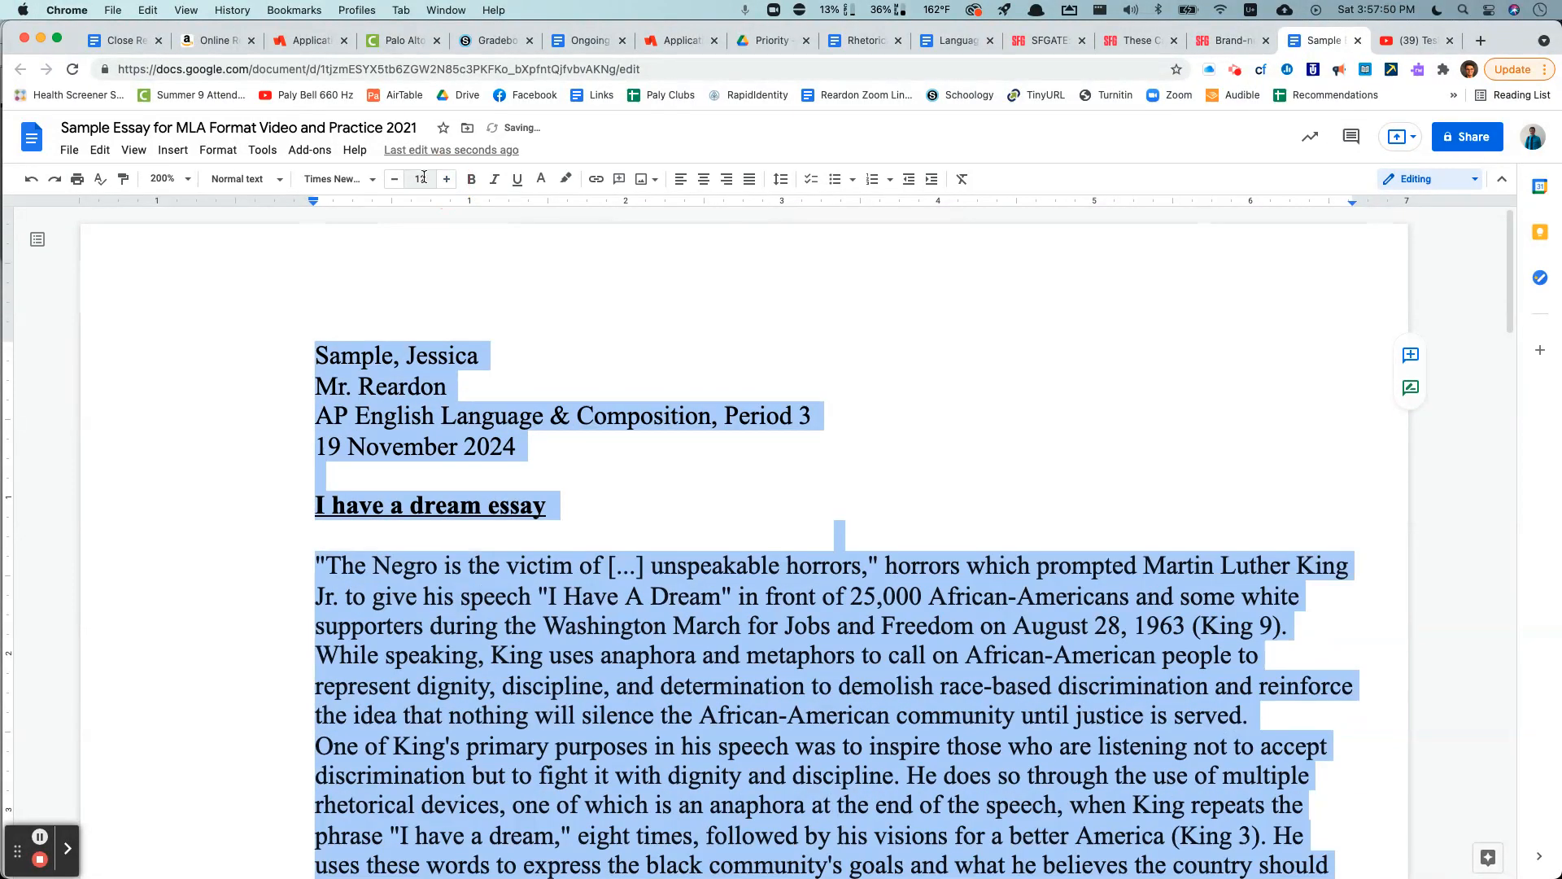
{"action": "left_click", "coordinate": [434, 183]}
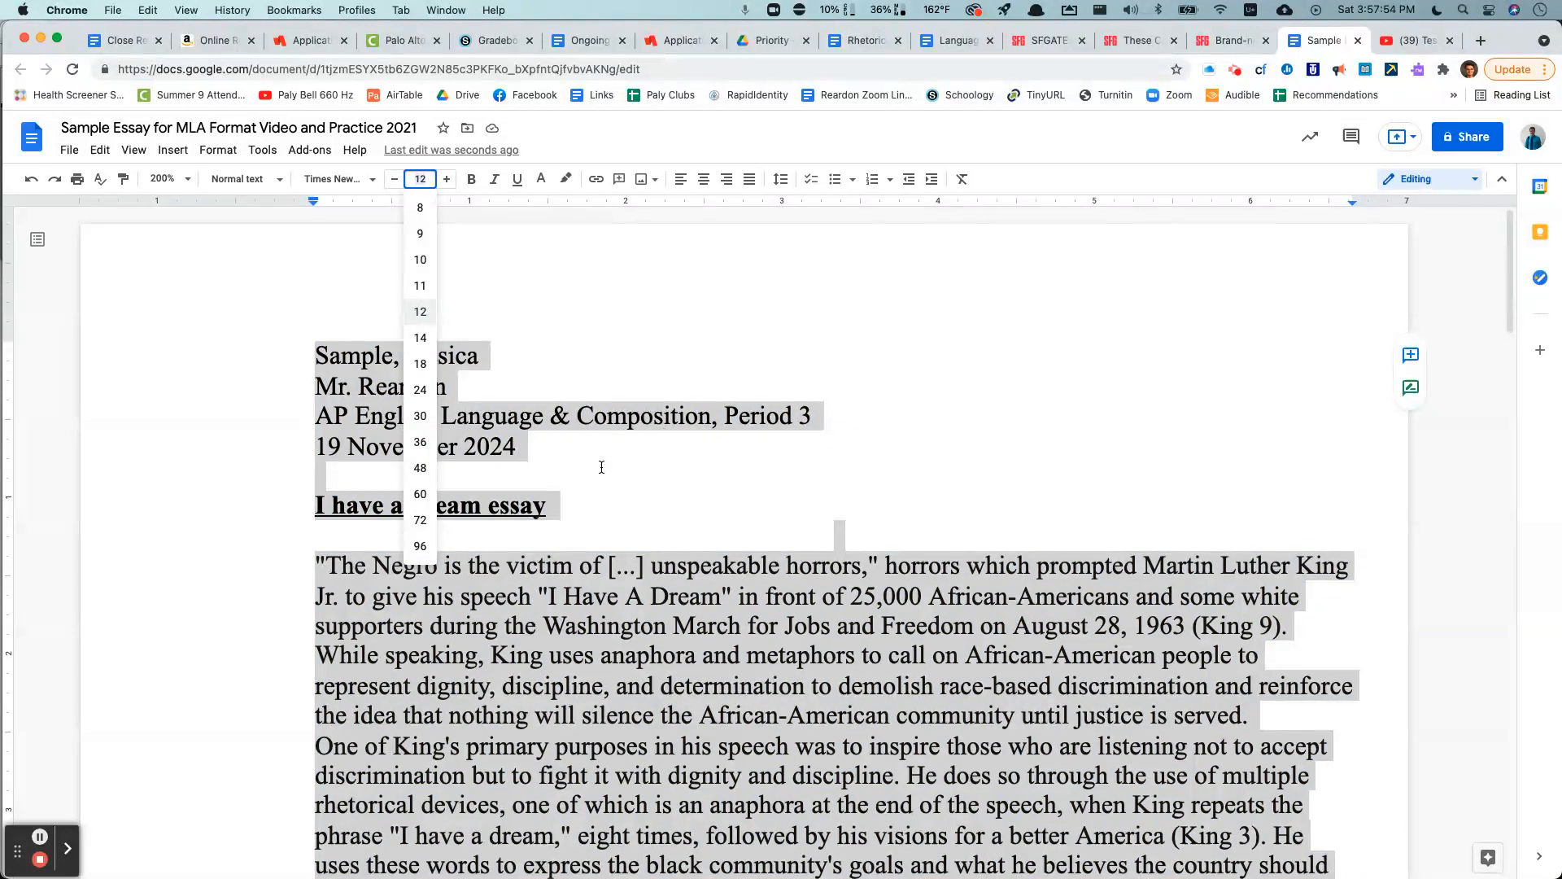
{"action": "left_click", "coordinate": [639, 504]}
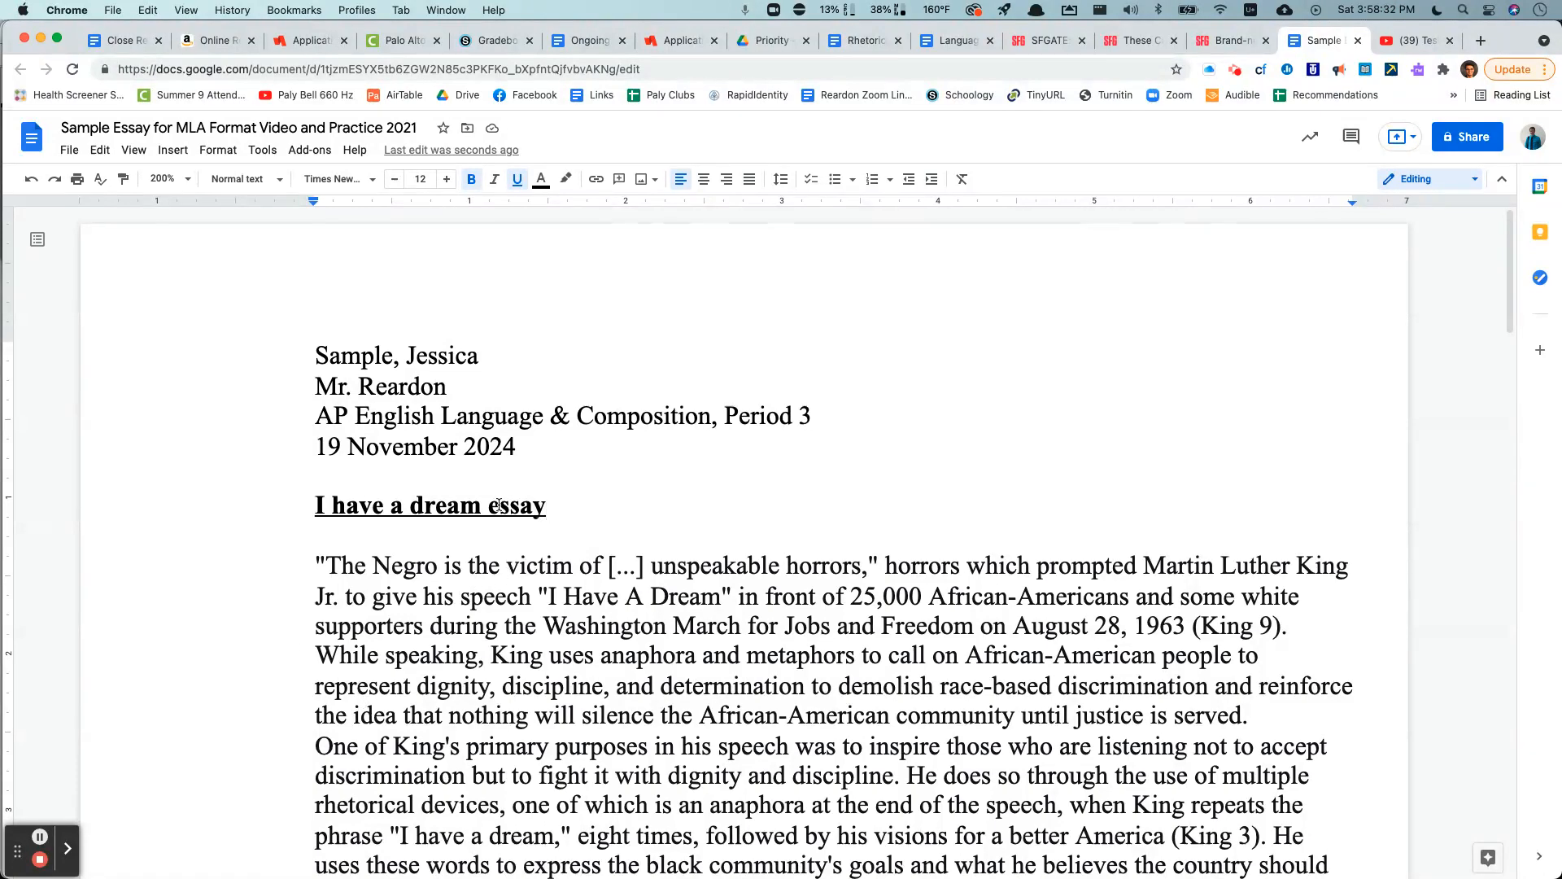
Remove the bold and underline formatting from the title "I have a dream essay".
{"action": "left_click_drag", "start_coordinate": [555, 510], "coordinate": [304, 511]}
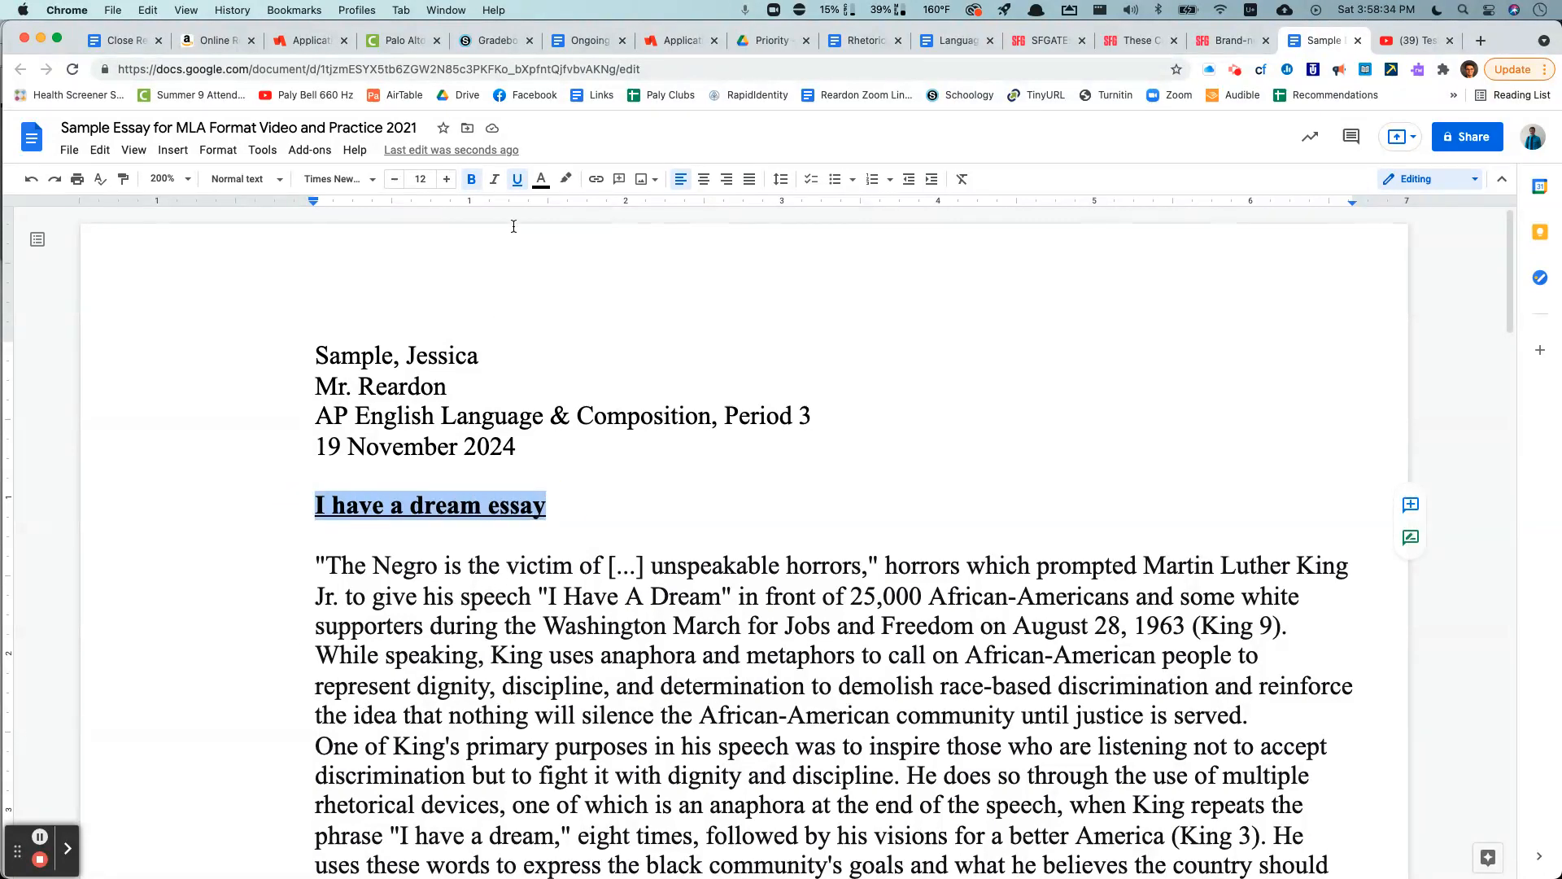
{"action": "left_click", "coordinate": [471, 179]}
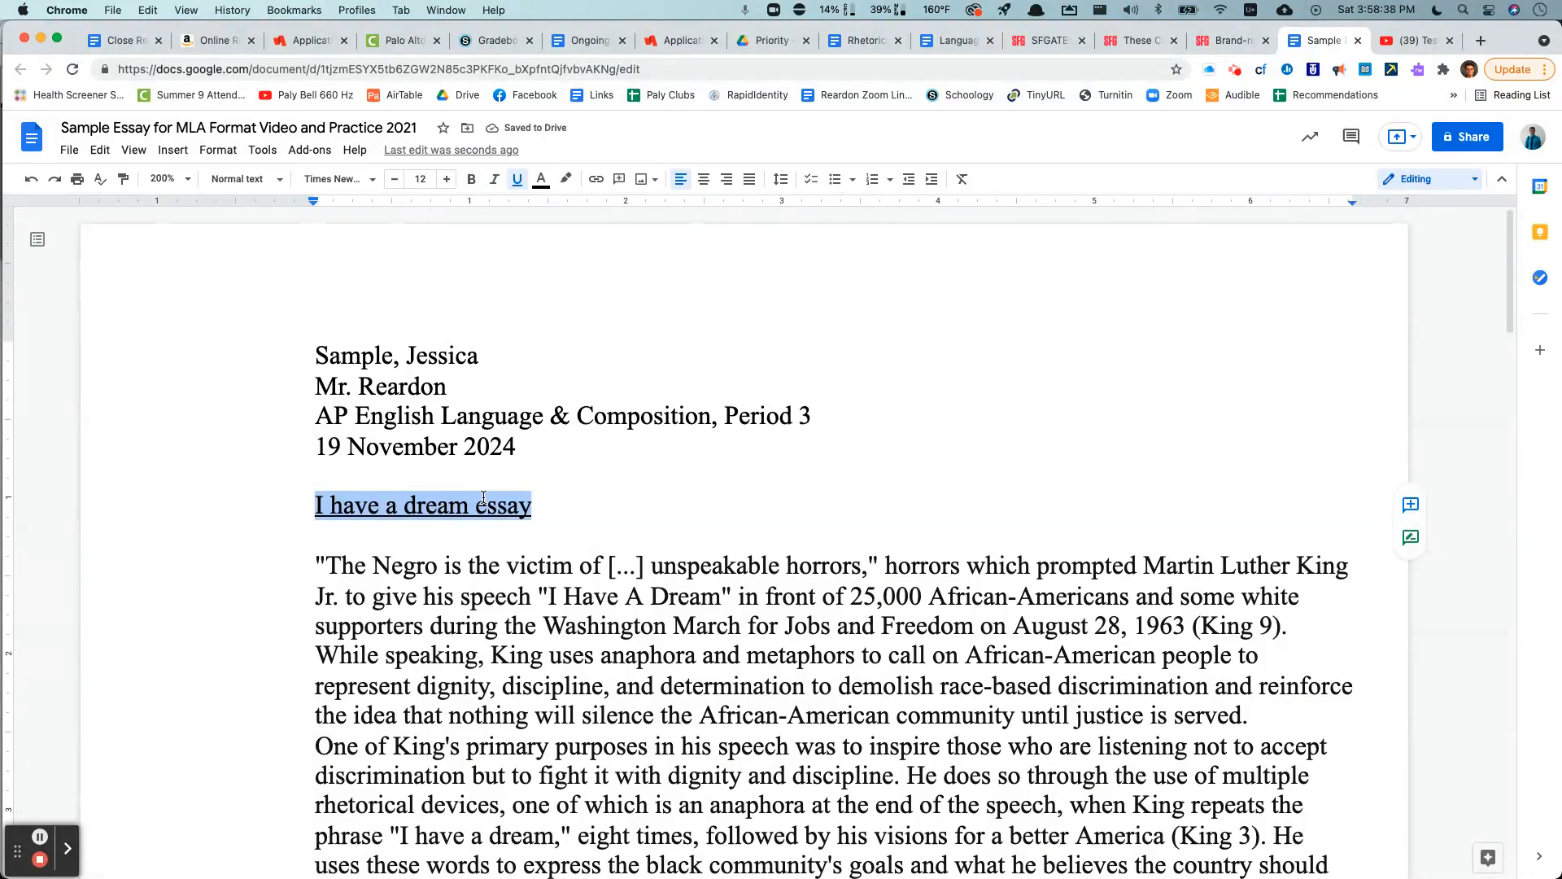
{"action": "left_click", "coordinate": [517, 181]}
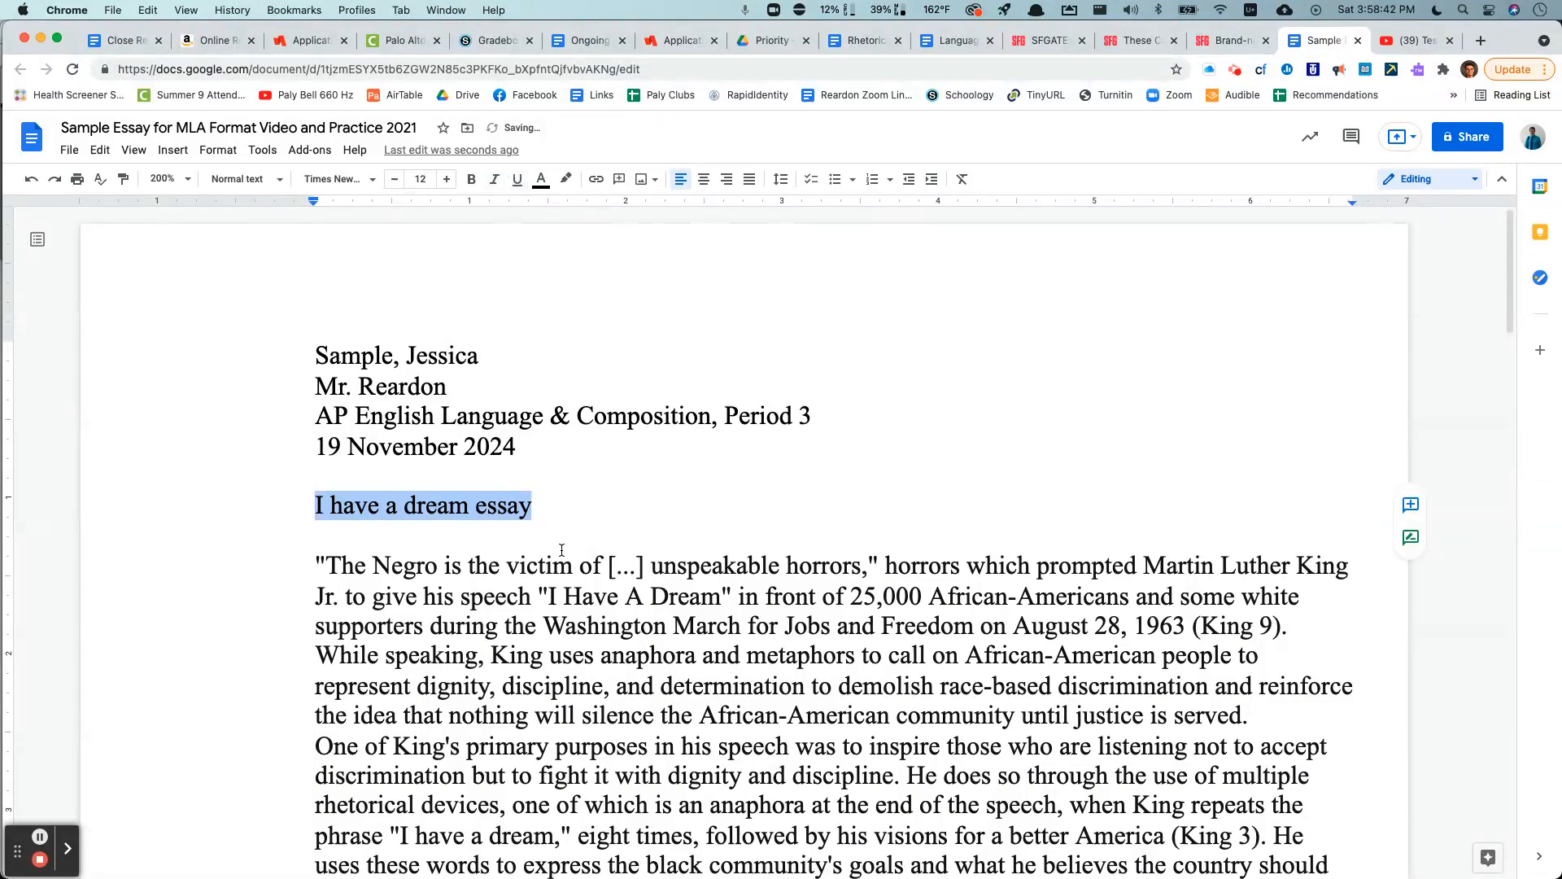
Set the line spacing of the entire document to Double.
{"action": "left_click", "coordinate": [563, 506]}
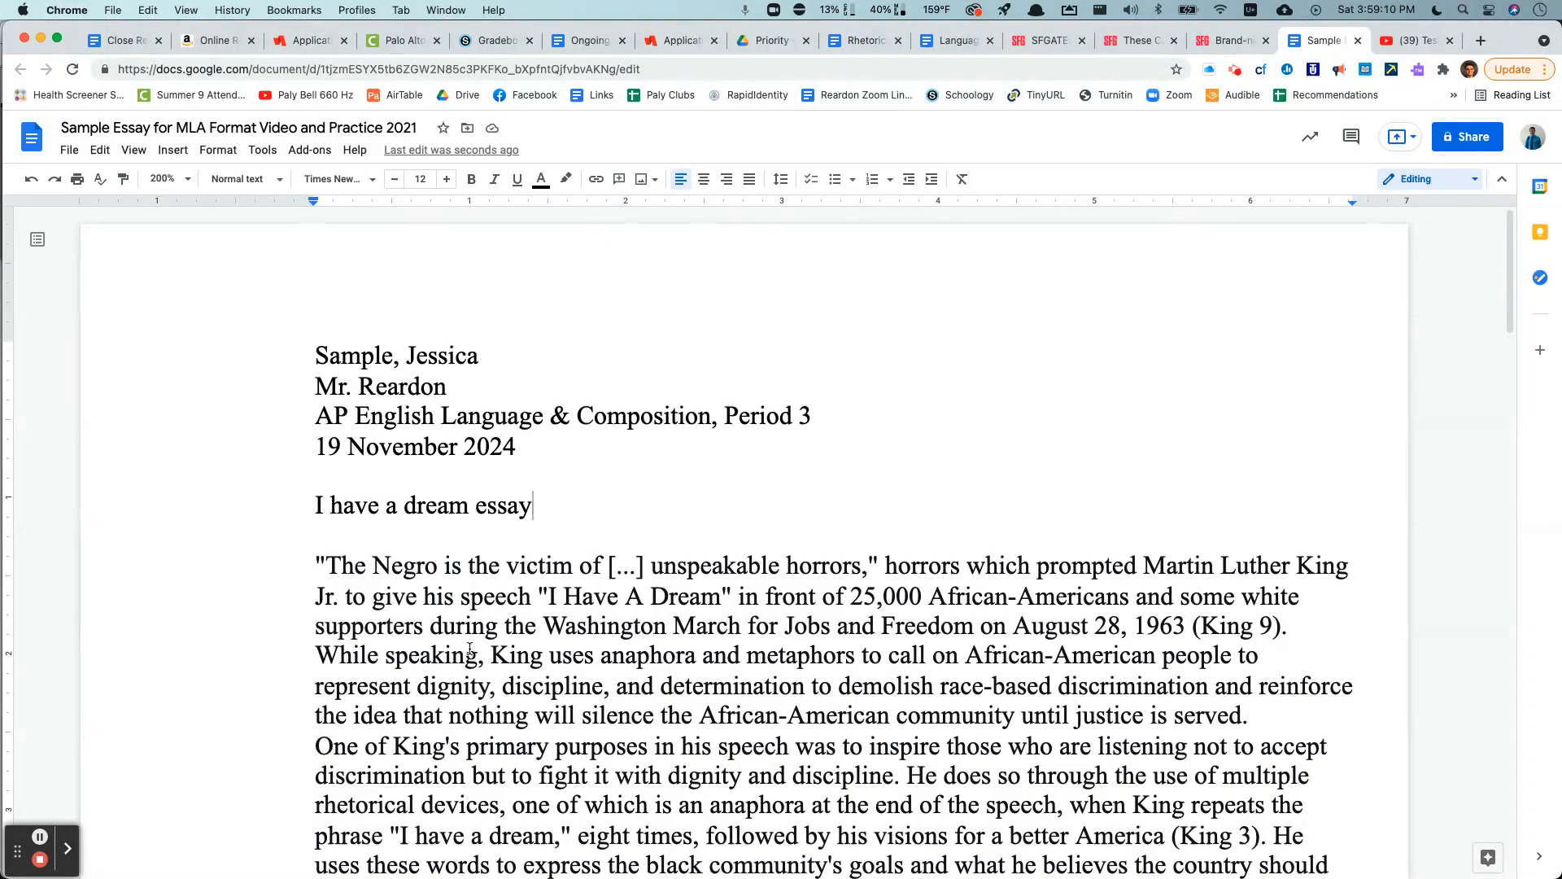
{"action": "key", "text": "super+a"}
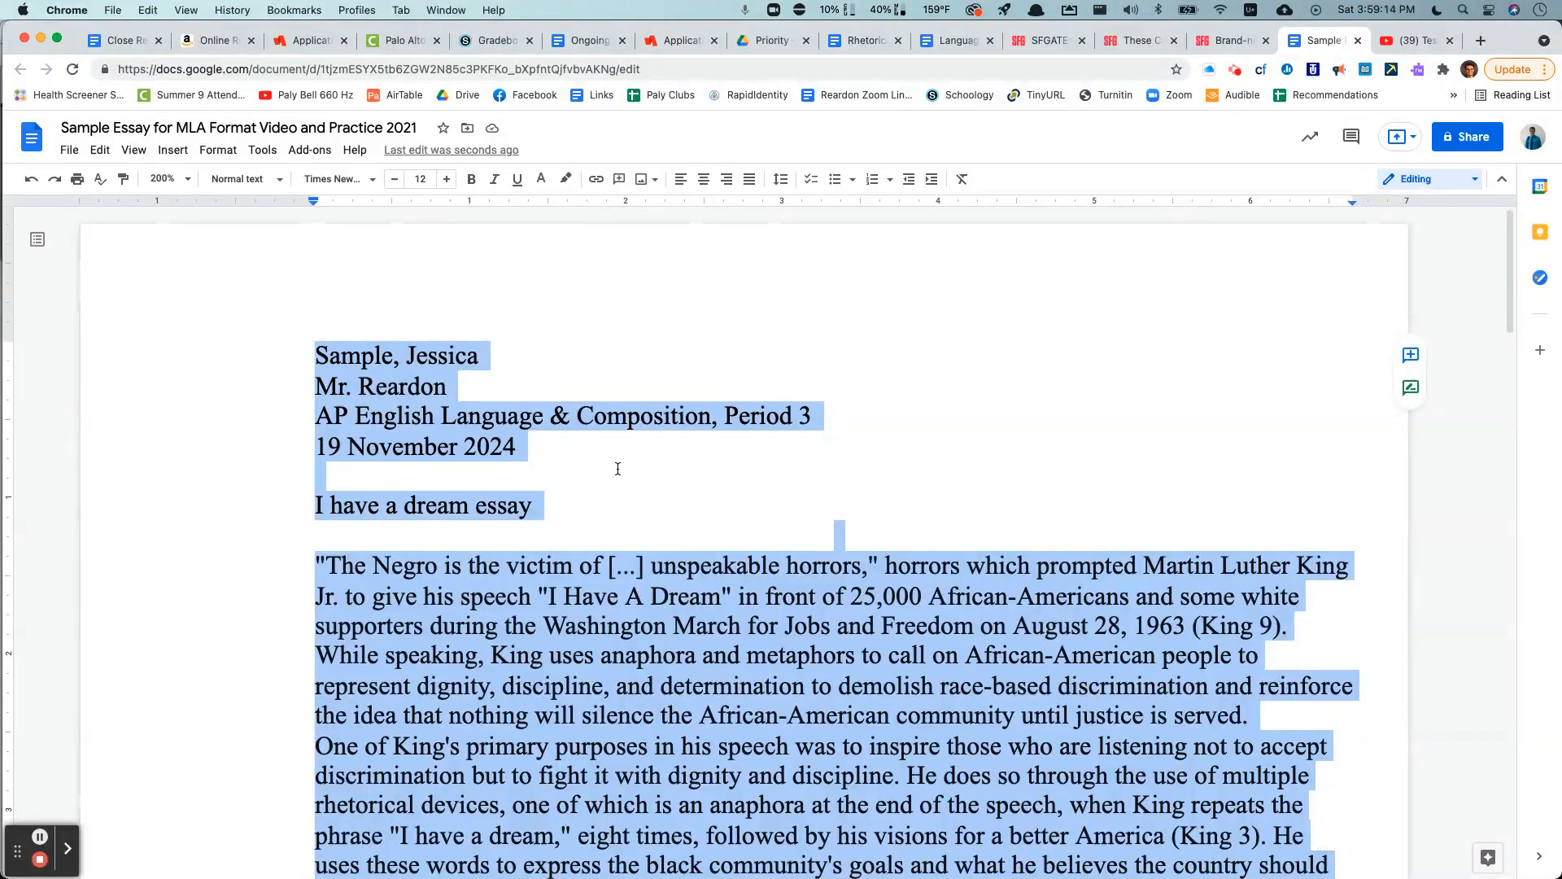
{"action": "left_click", "coordinate": [778, 183]}
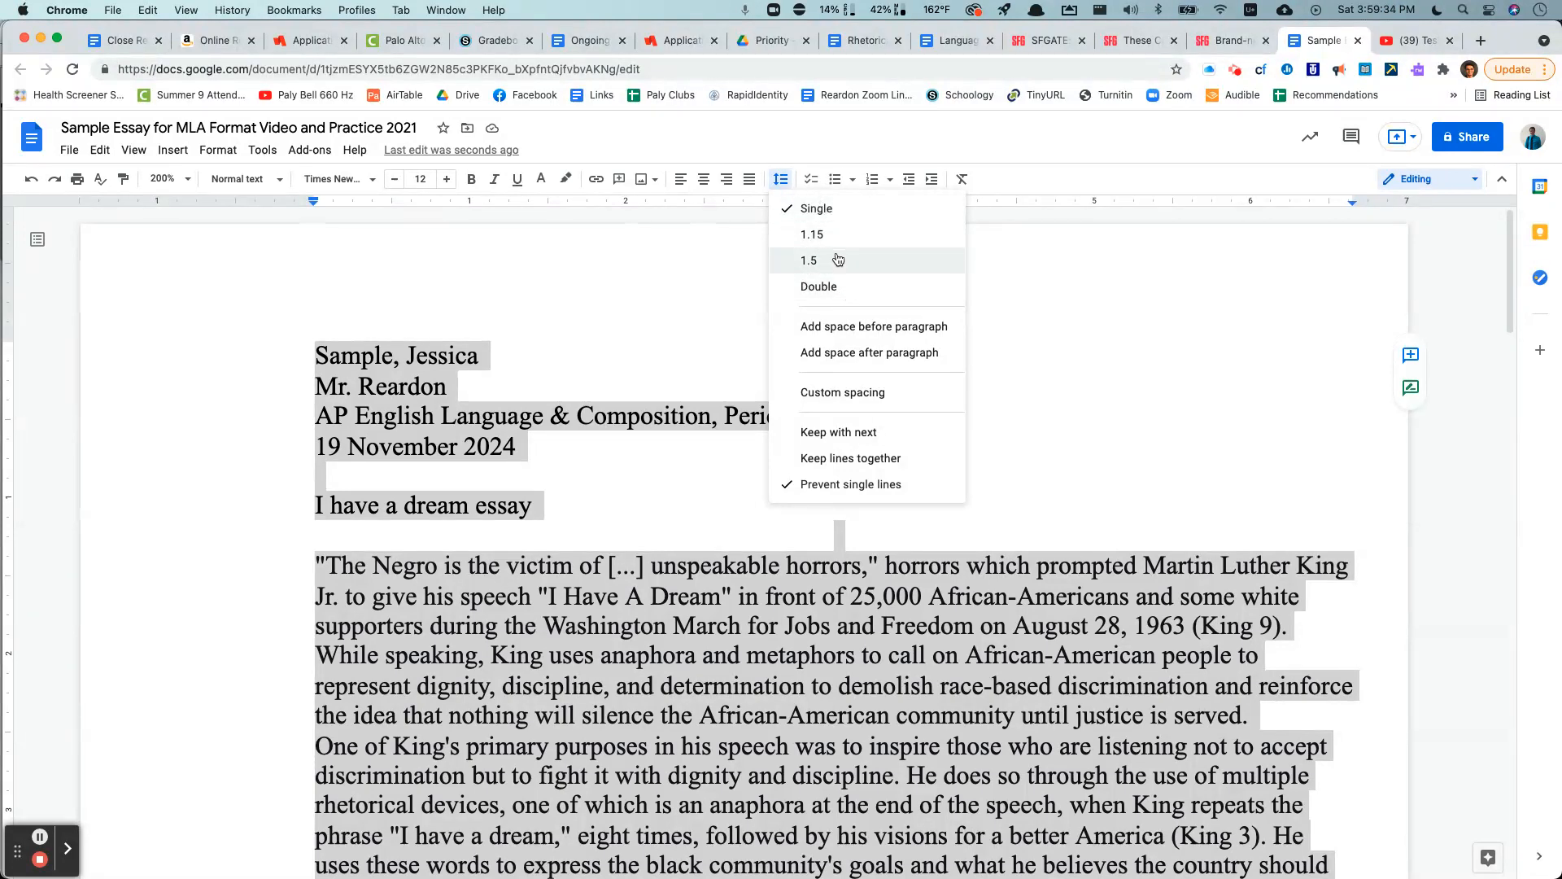
{"action": "left_click", "coordinate": [838, 286]}
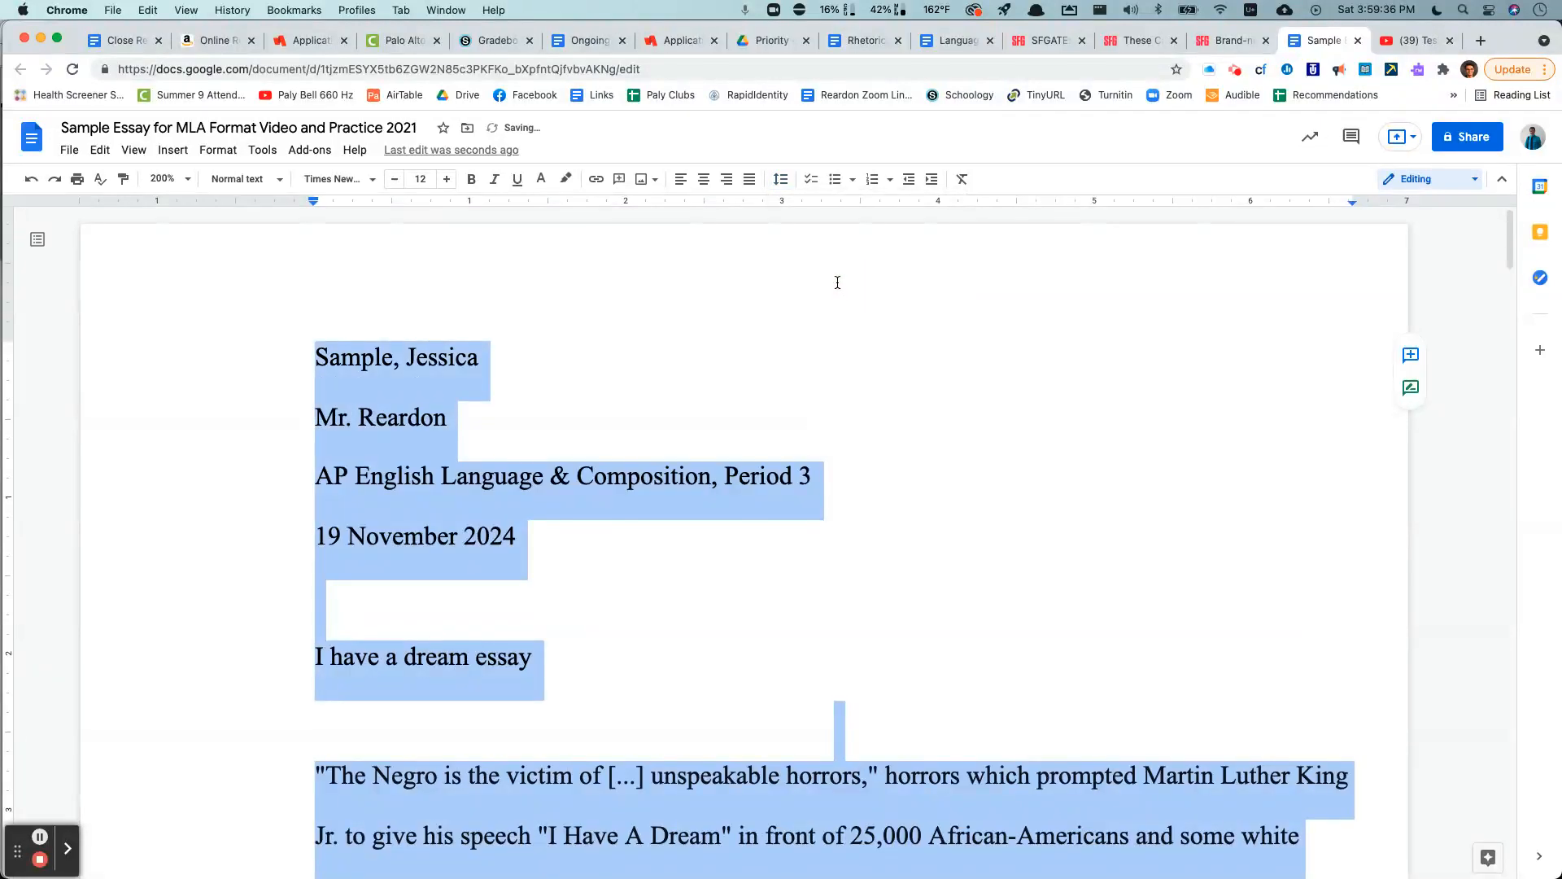
{"action": "left_click", "coordinate": [780, 179]}
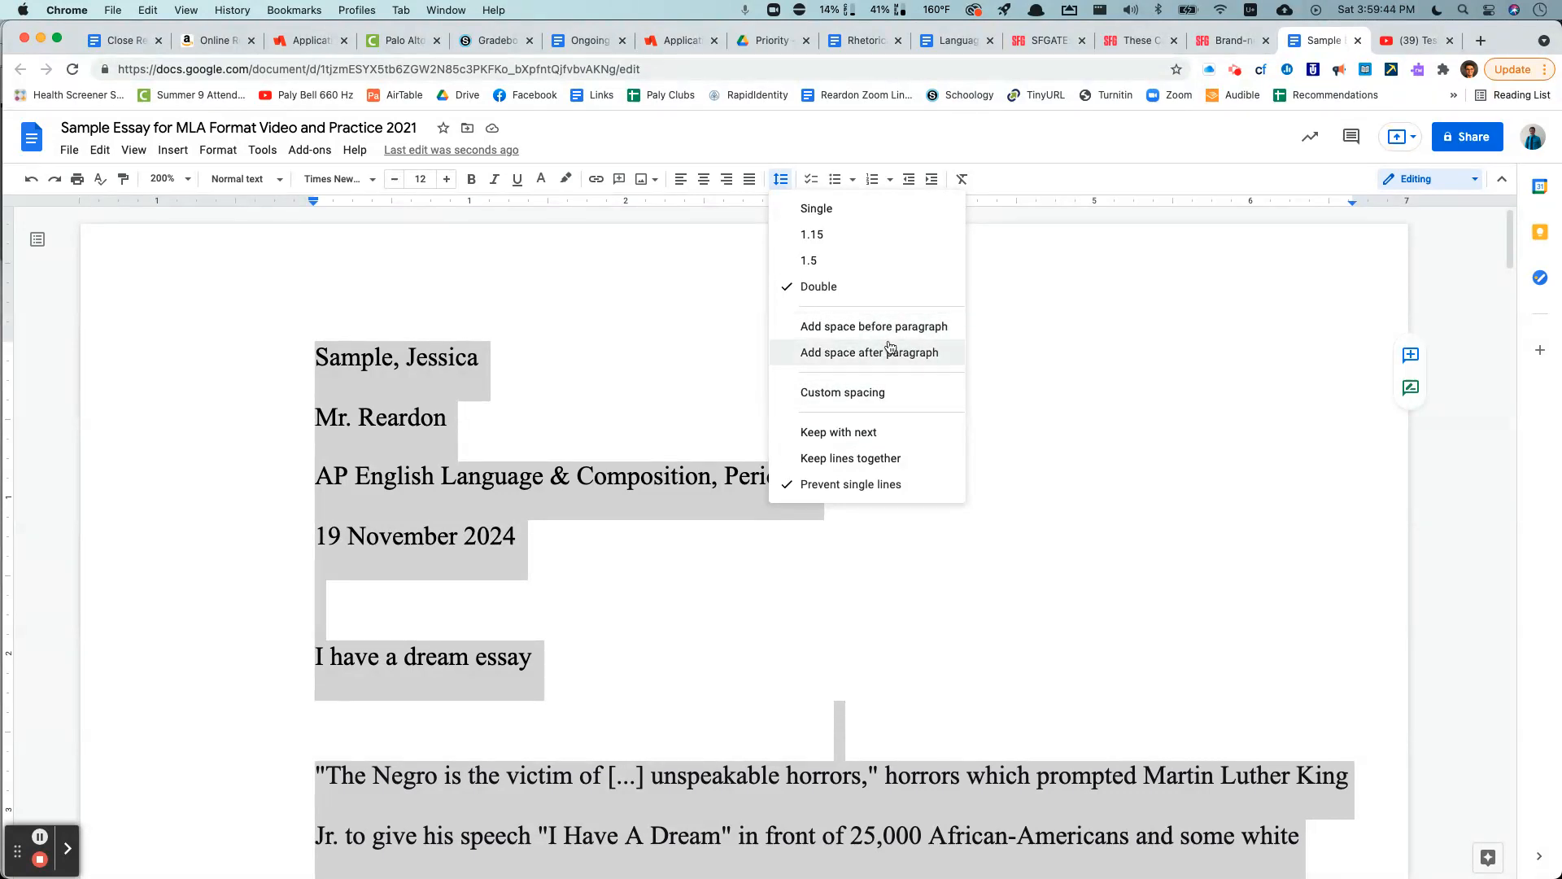
{"action": "left_click", "coordinate": [592, 676]}
{"action": "left_click", "coordinate": [592, 677]}
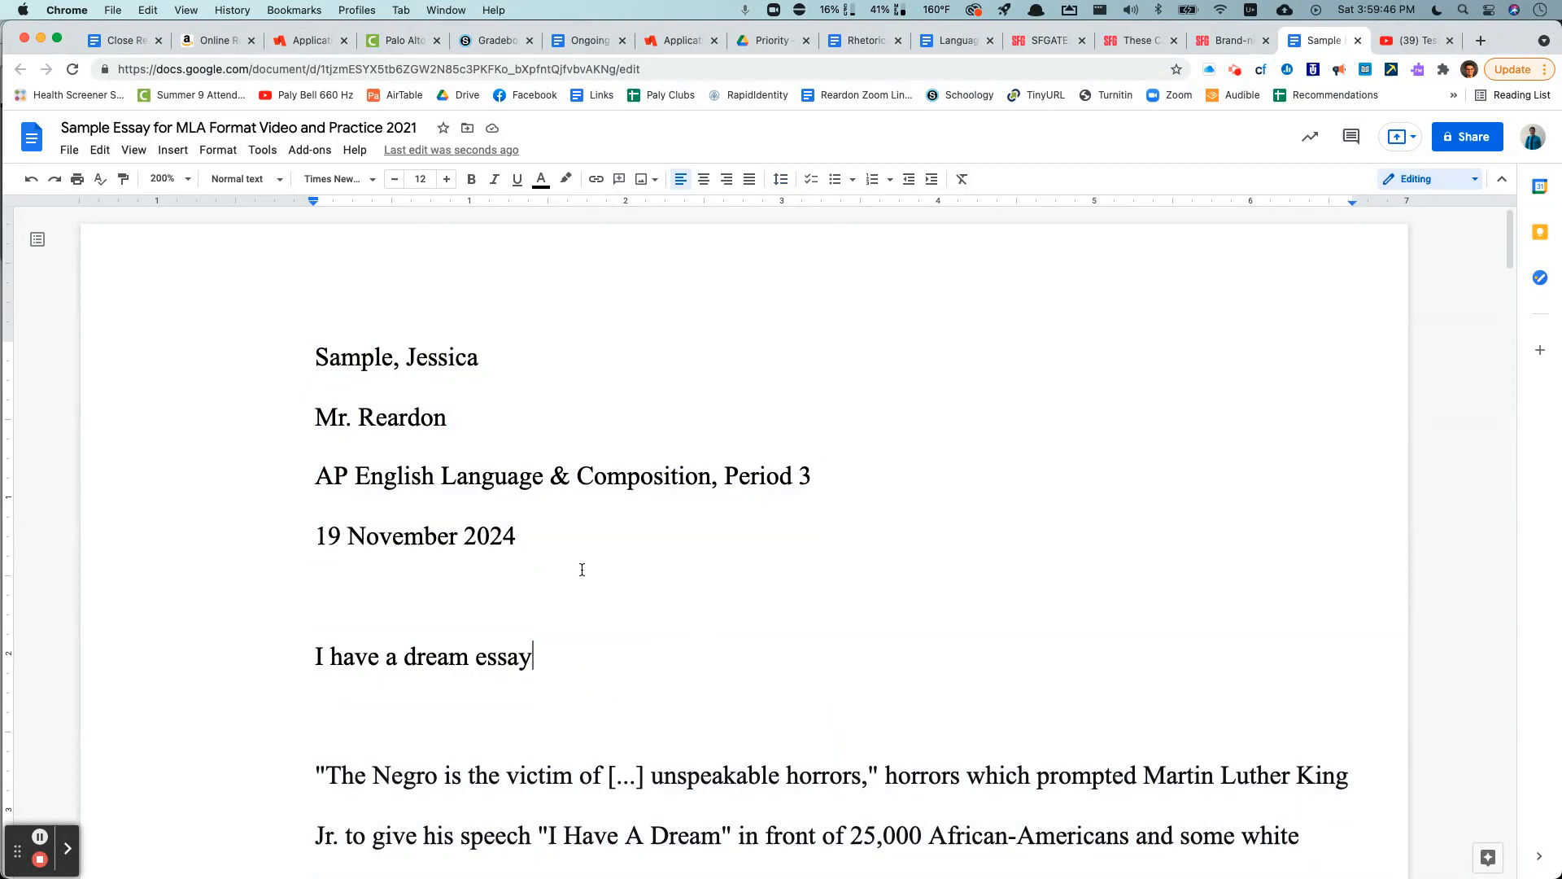
{"action": "scroll", "coordinate": [410, 539], "scroll_direction": "down", "scroll_amount": 20}
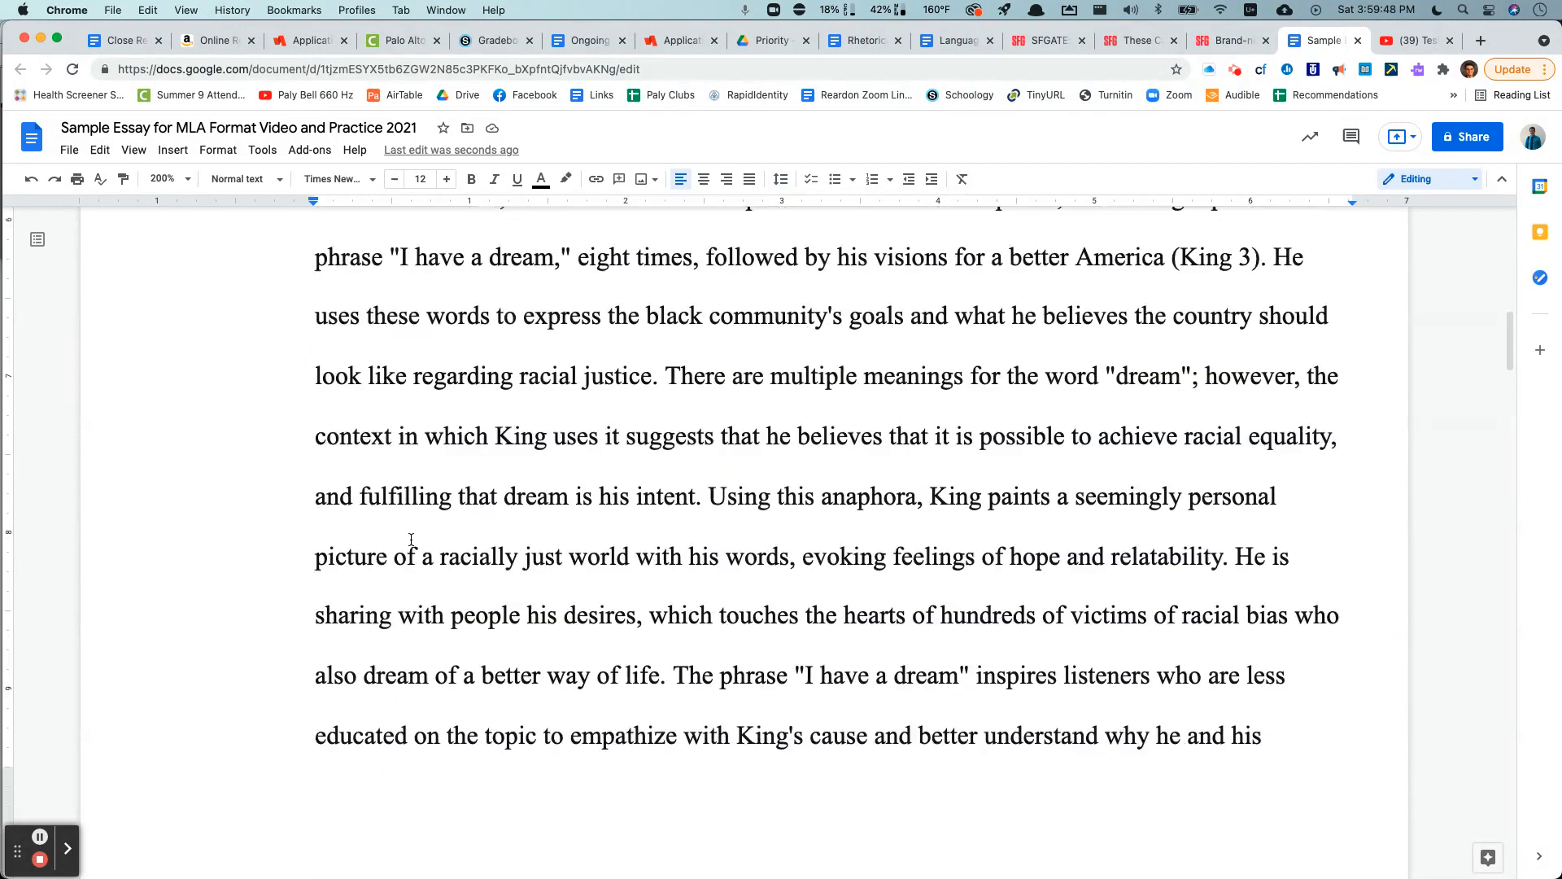
{"action": "scroll", "coordinate": [407, 527], "scroll_direction": "up", "scroll_amount": 20}
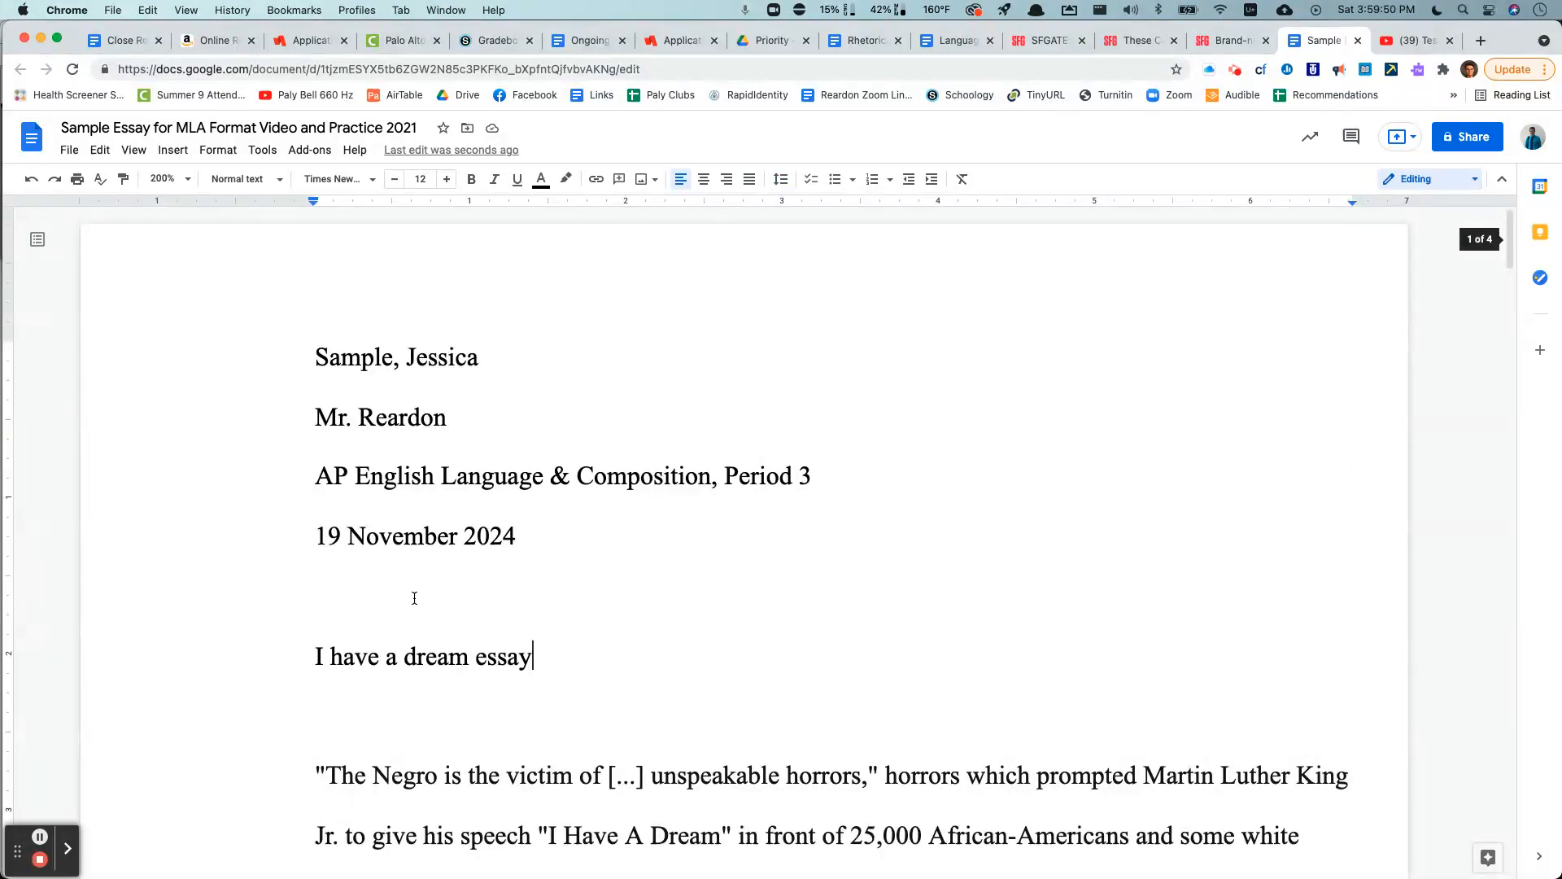
Remove the blank lines above and below the title "I have a dream essay".
{"action": "left_click", "coordinate": [410, 587]}
{"action": "left_click", "coordinate": [483, 538]}
{"action": "left_click", "coordinate": [489, 667]}
{"action": "left_click", "coordinate": [478, 663]}
{"action": "scroll", "coordinate": [465, 754], "scroll_direction": "down", "scroll_amount": 1}
{"action": "left_click", "coordinate": [464, 590]}
{"action": "key", "text": "BackSpace"}
{"action": "left_click", "coordinate": [467, 632]}
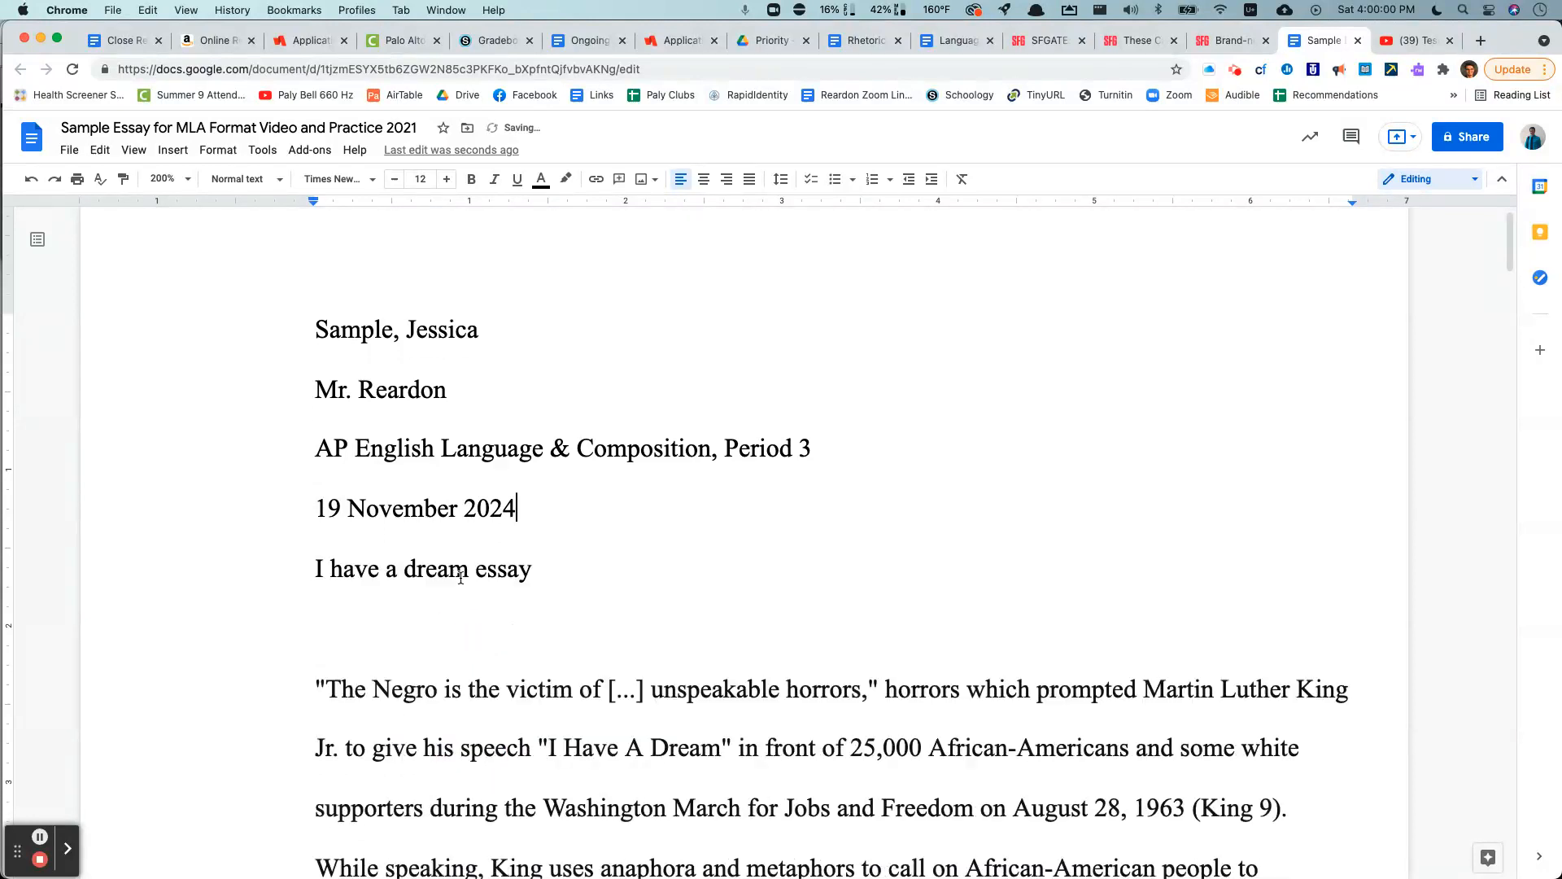
{"action": "key", "text": "BackSpace"}
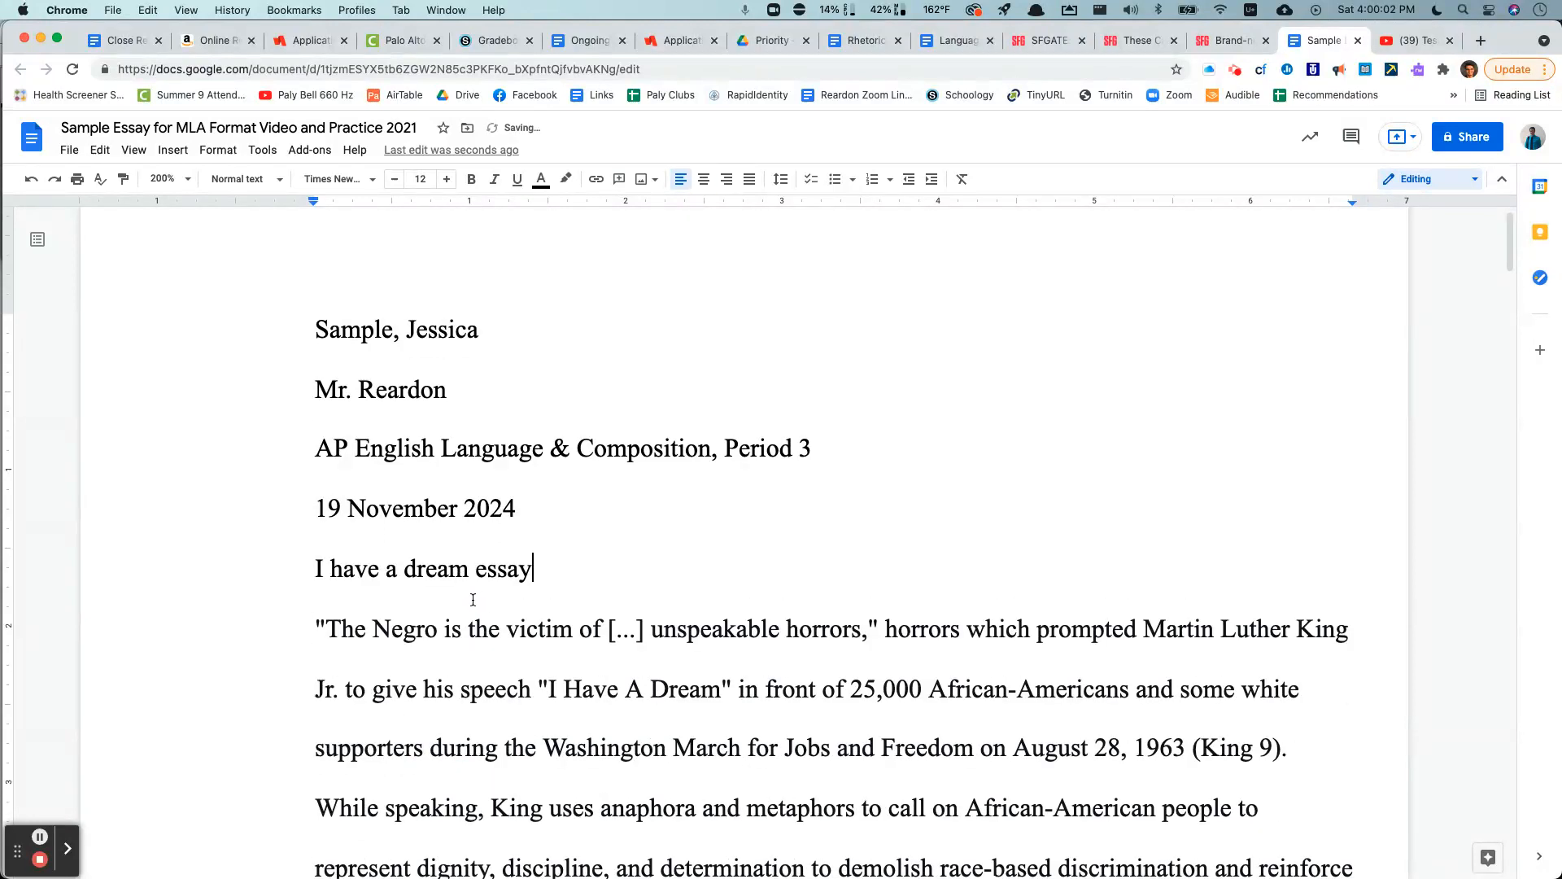
Insert right-aligned page numbers in the document header, starting on the first page.
{"action": "scroll", "coordinate": [474, 611], "scroll_direction": "up", "scroll_amount": 1}
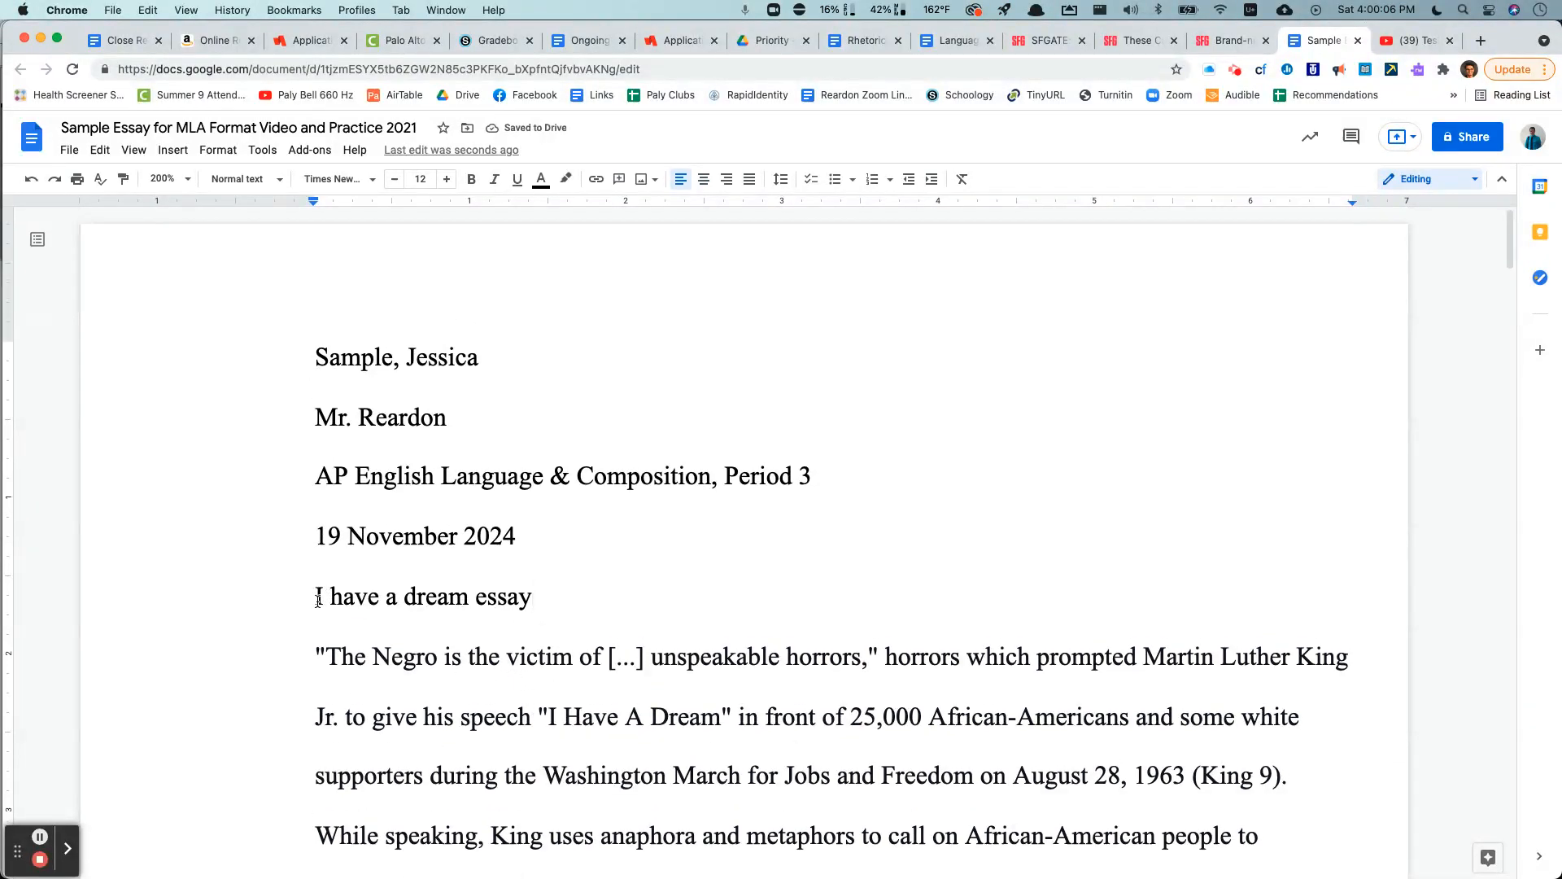
{"action": "scroll", "coordinate": [464, 606], "scroll_direction": "down", "scroll_amount": 10}
{"action": "scroll", "coordinate": [477, 608], "scroll_direction": "down", "scroll_amount": 15}
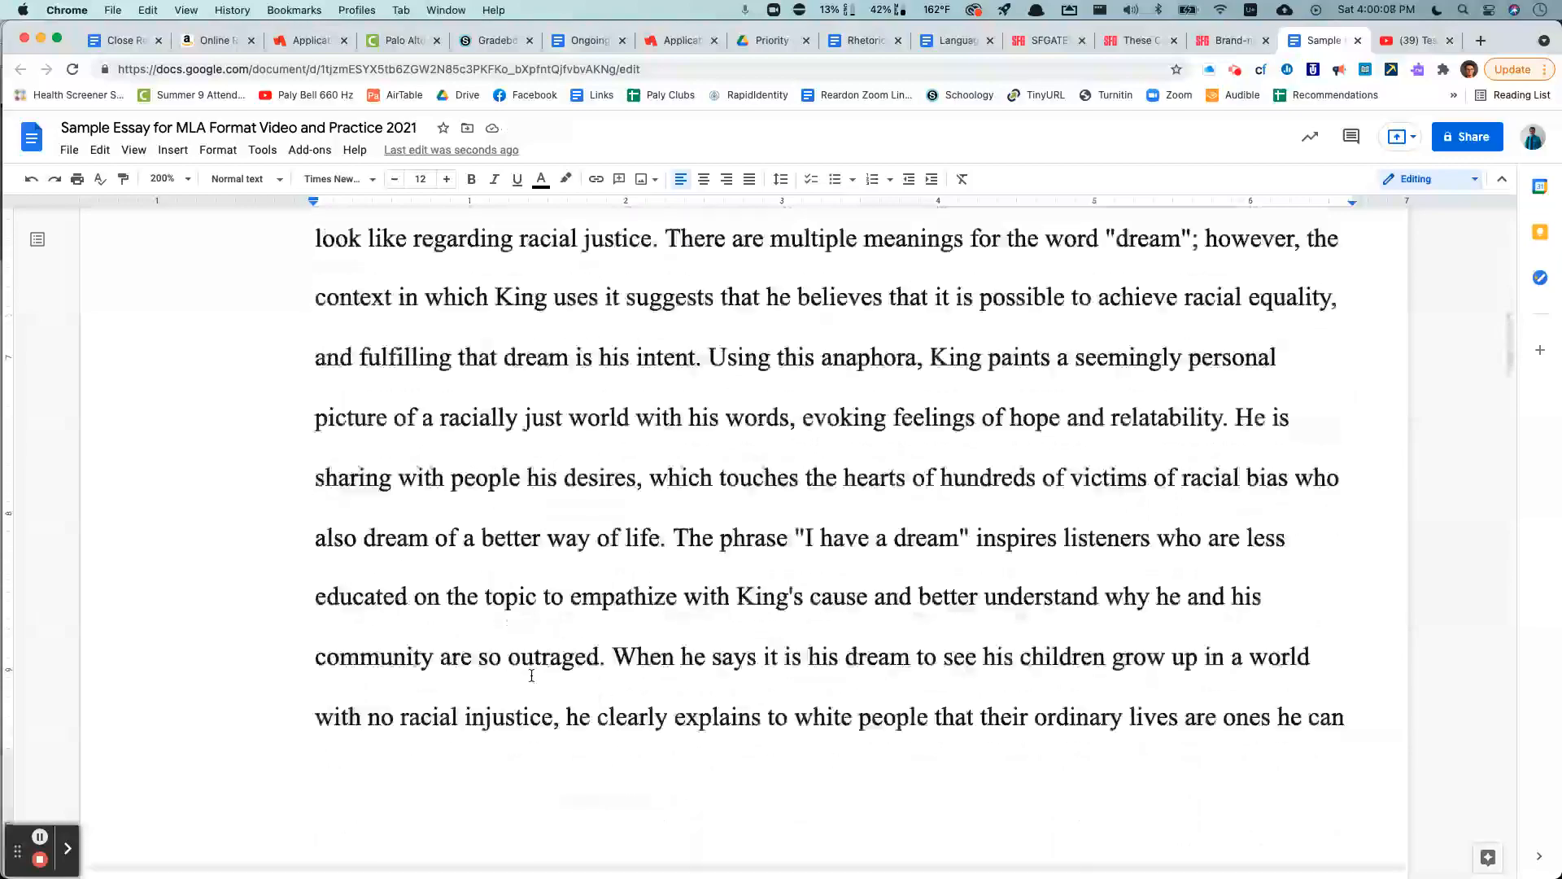
{"action": "scroll", "coordinate": [534, 667], "scroll_direction": "down", "scroll_amount": 15}
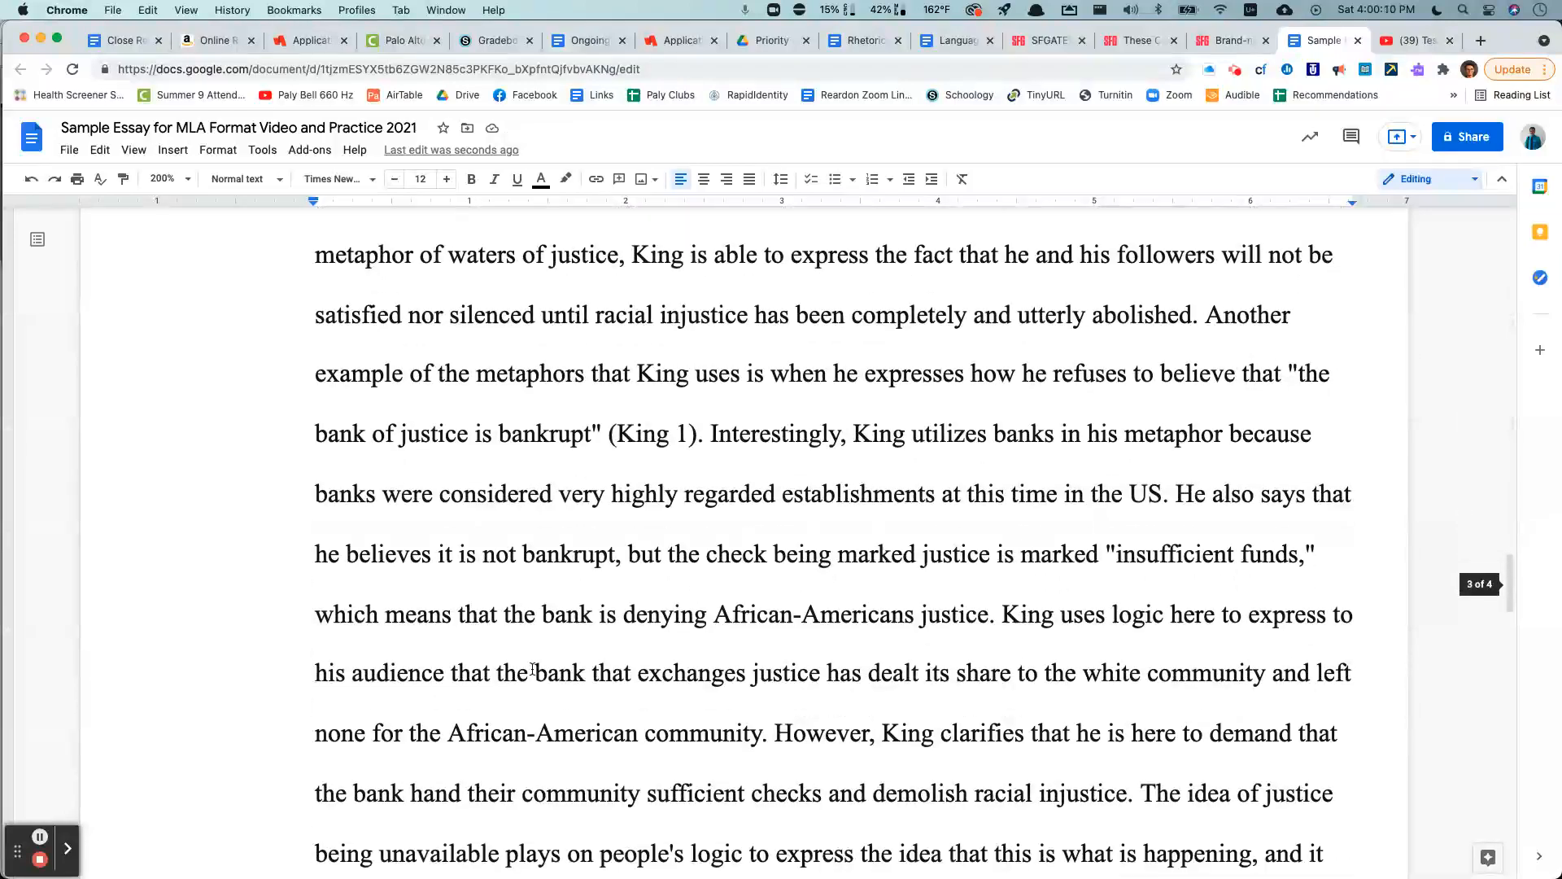
{"action": "scroll", "coordinate": [530, 672], "scroll_direction": "down", "scroll_amount": 3}
{"action": "scroll", "coordinate": [533, 675], "scroll_direction": "up", "scroll_amount": 20}
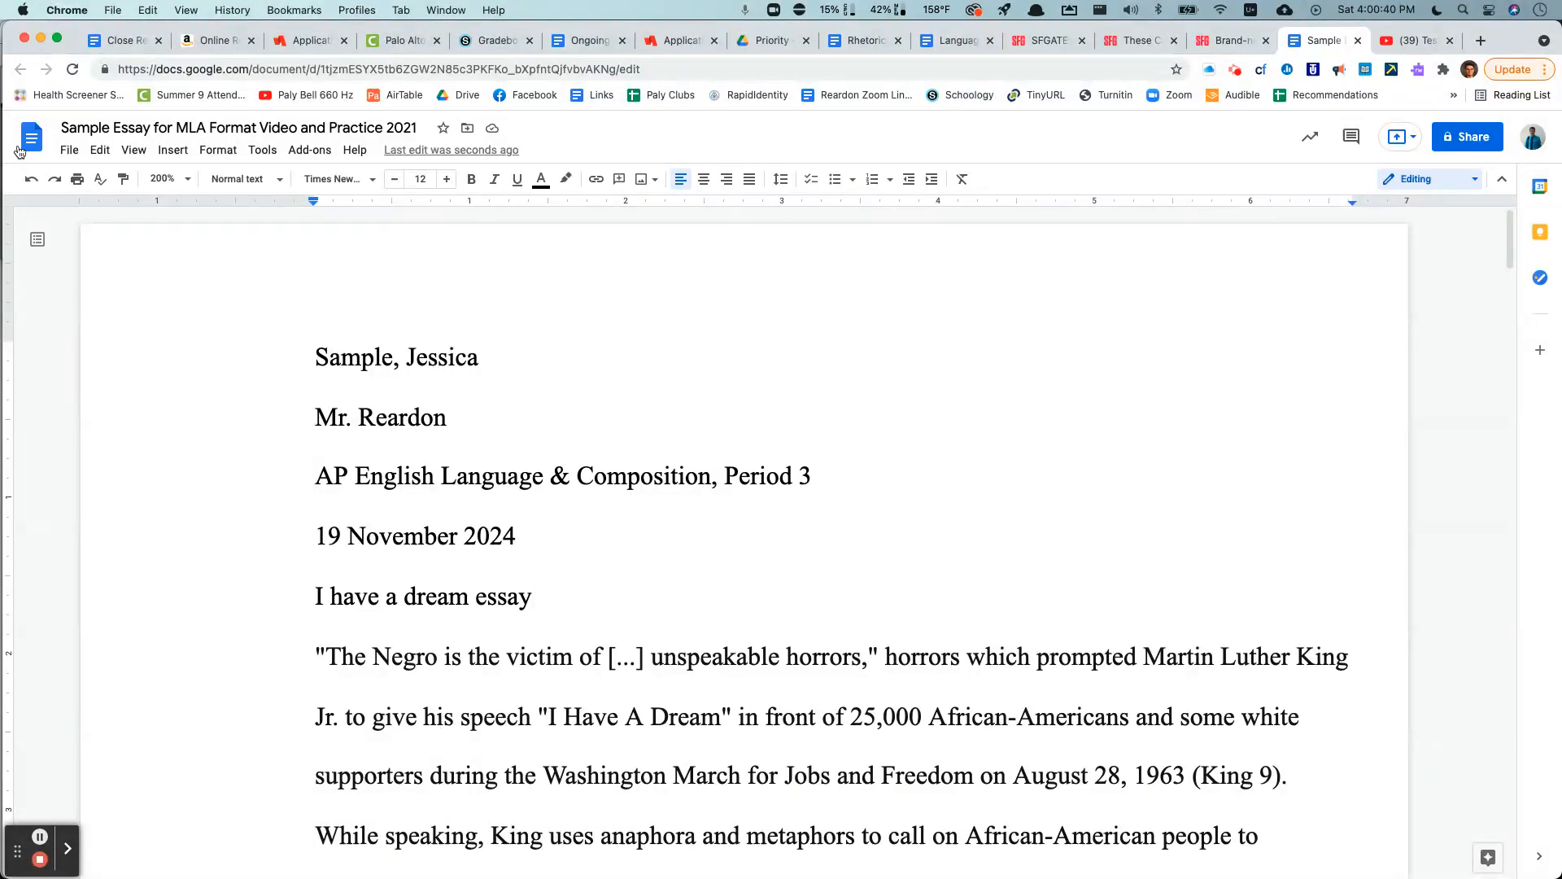
{"action": "left_click", "coordinate": [172, 153]}
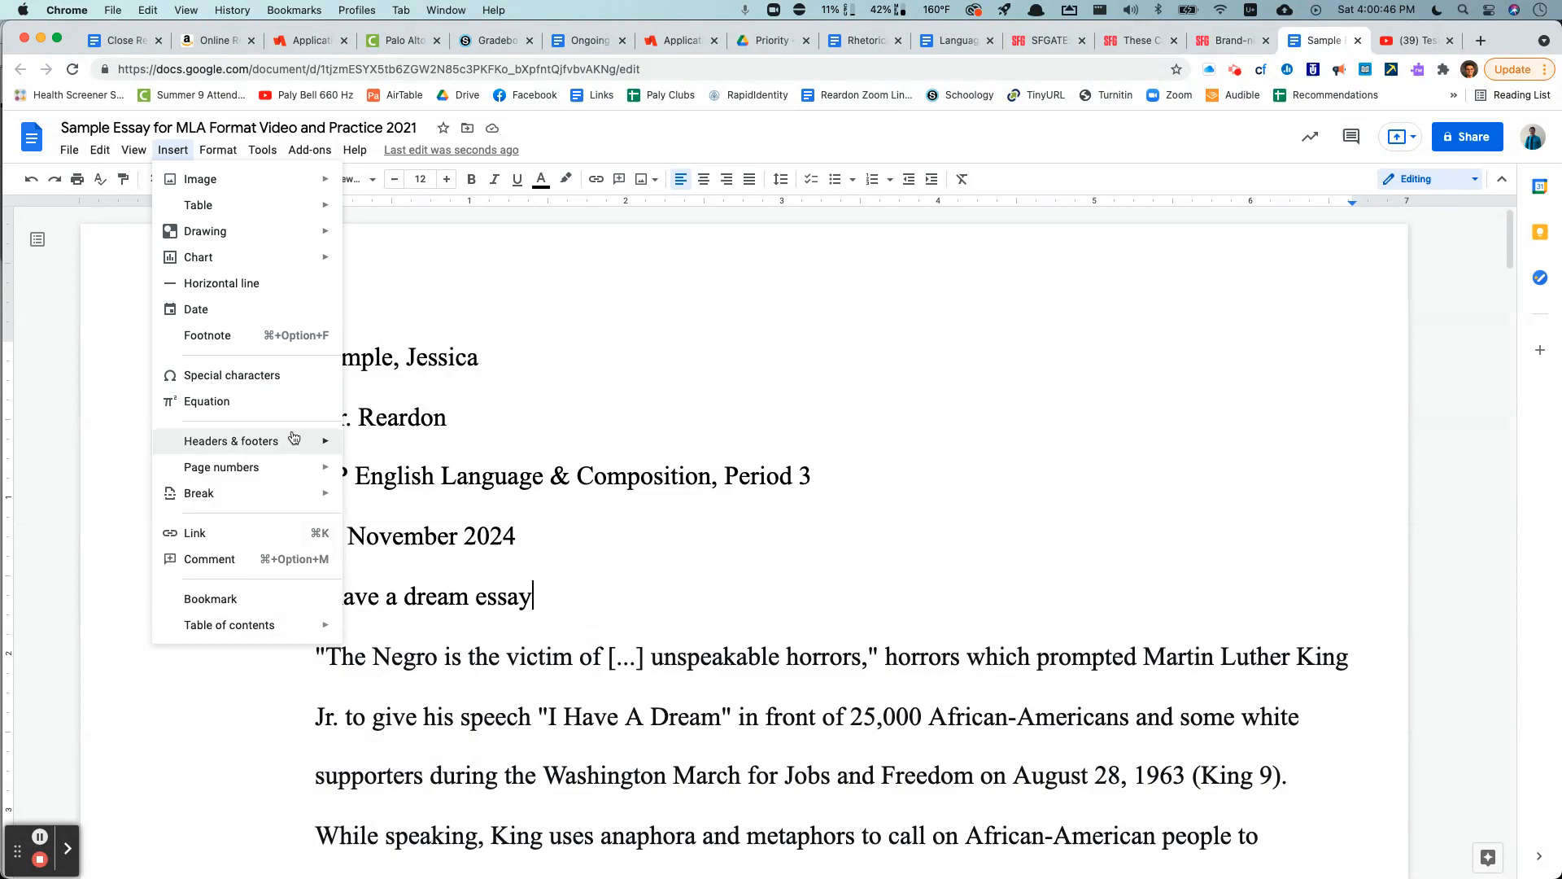
{"action": "mouse_move", "coordinate": [283, 470]}
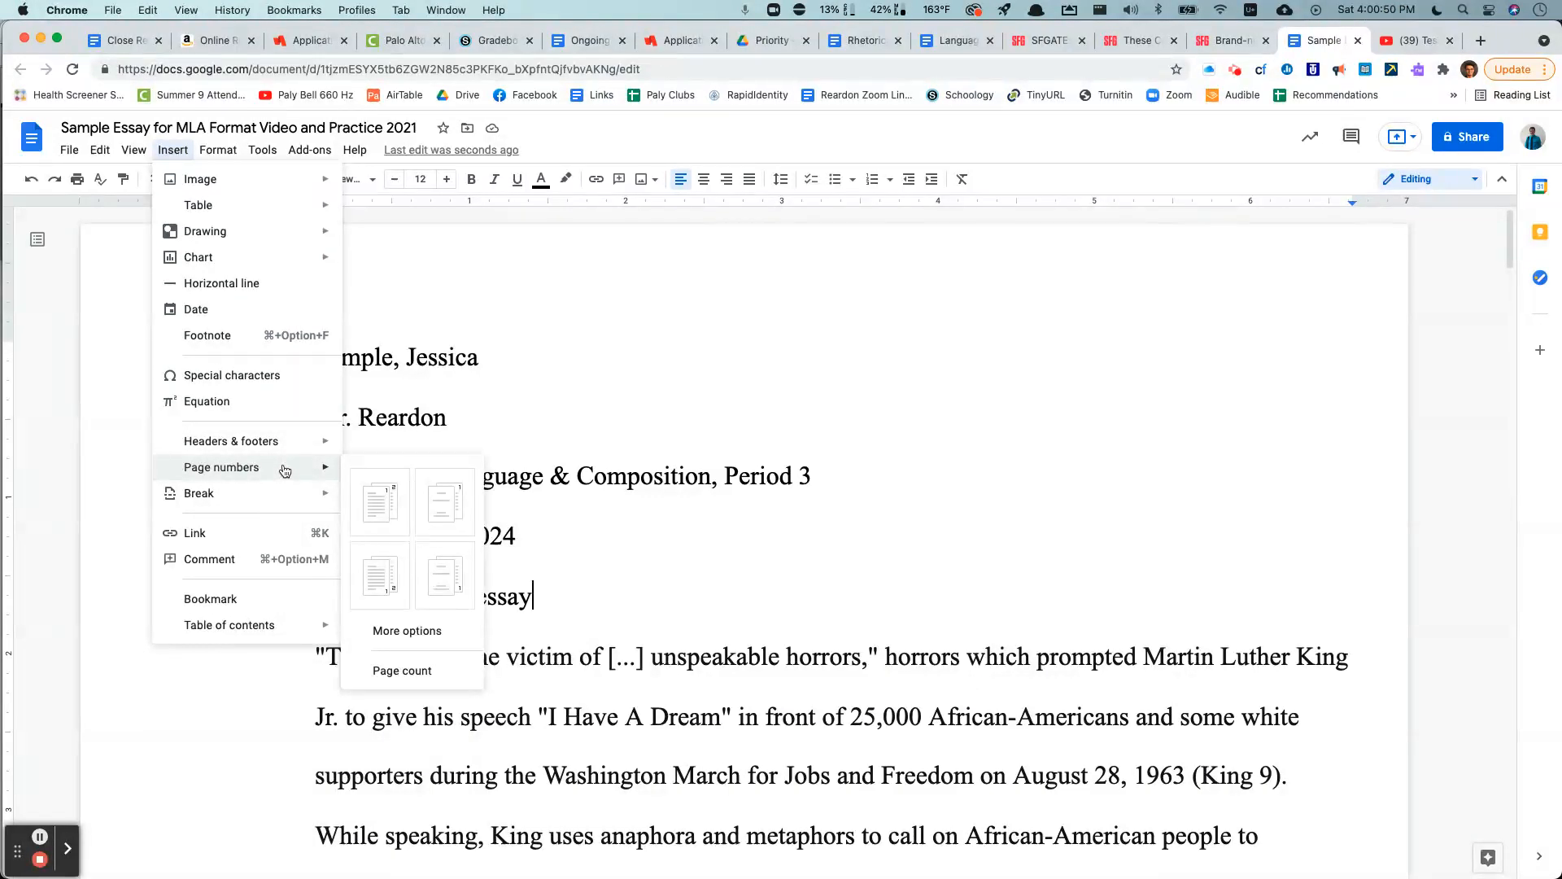
{"action": "left_click", "coordinate": [378, 518]}
{"action": "left_click", "coordinate": [1296, 317]}
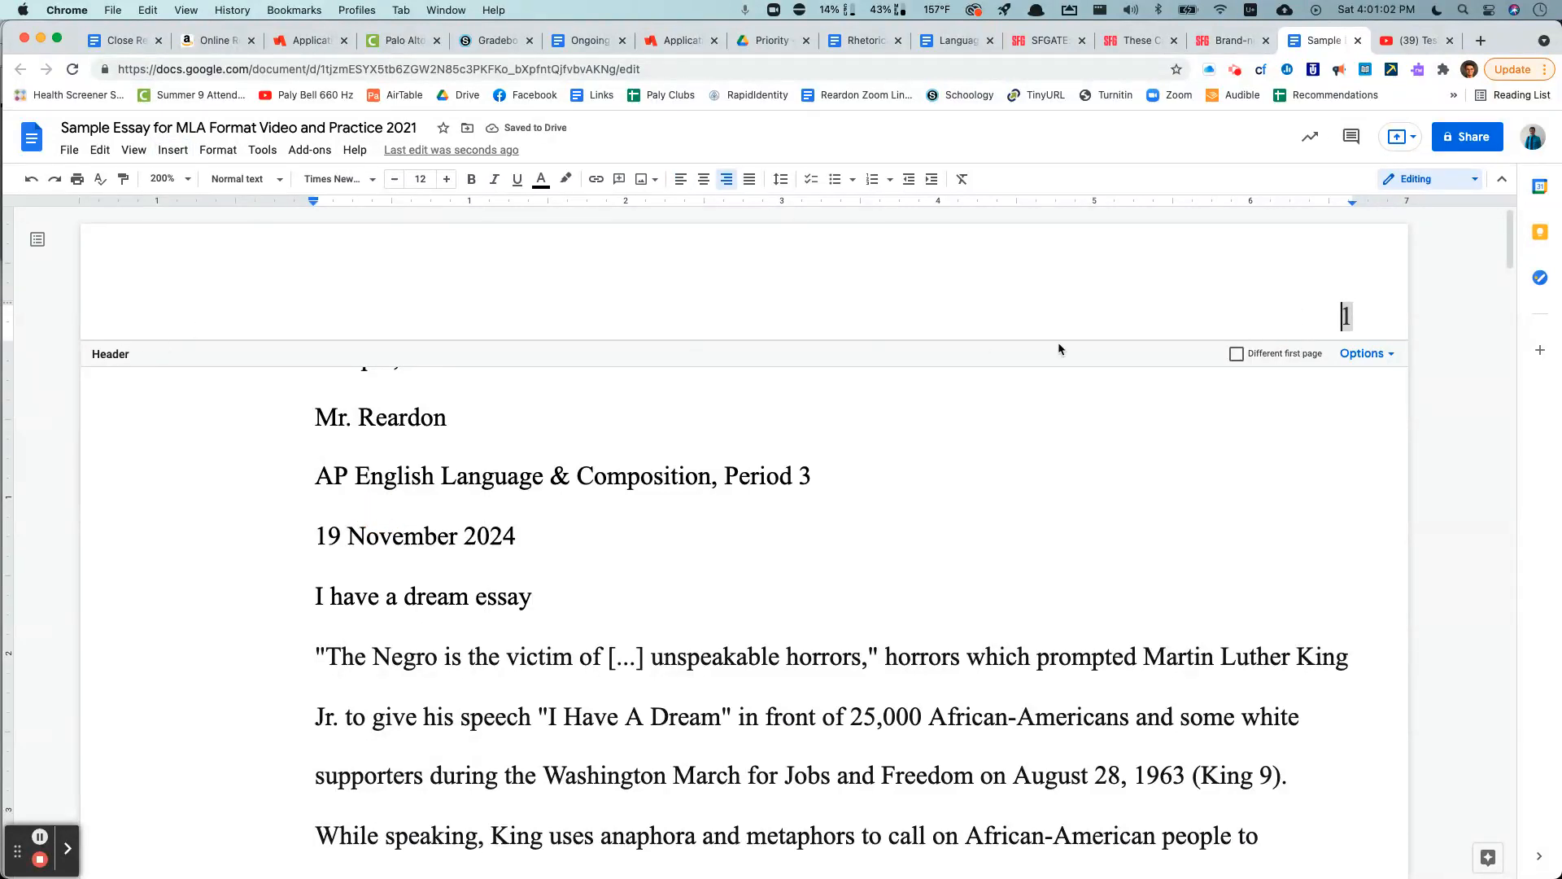
Add the student's last name before the page number in the header and return to the essay body.
{"action": "left_click", "coordinate": [1342, 317]}
{"action": "left_click", "coordinate": [1333, 311]}
{"action": "left_click", "coordinate": [839, 482]}
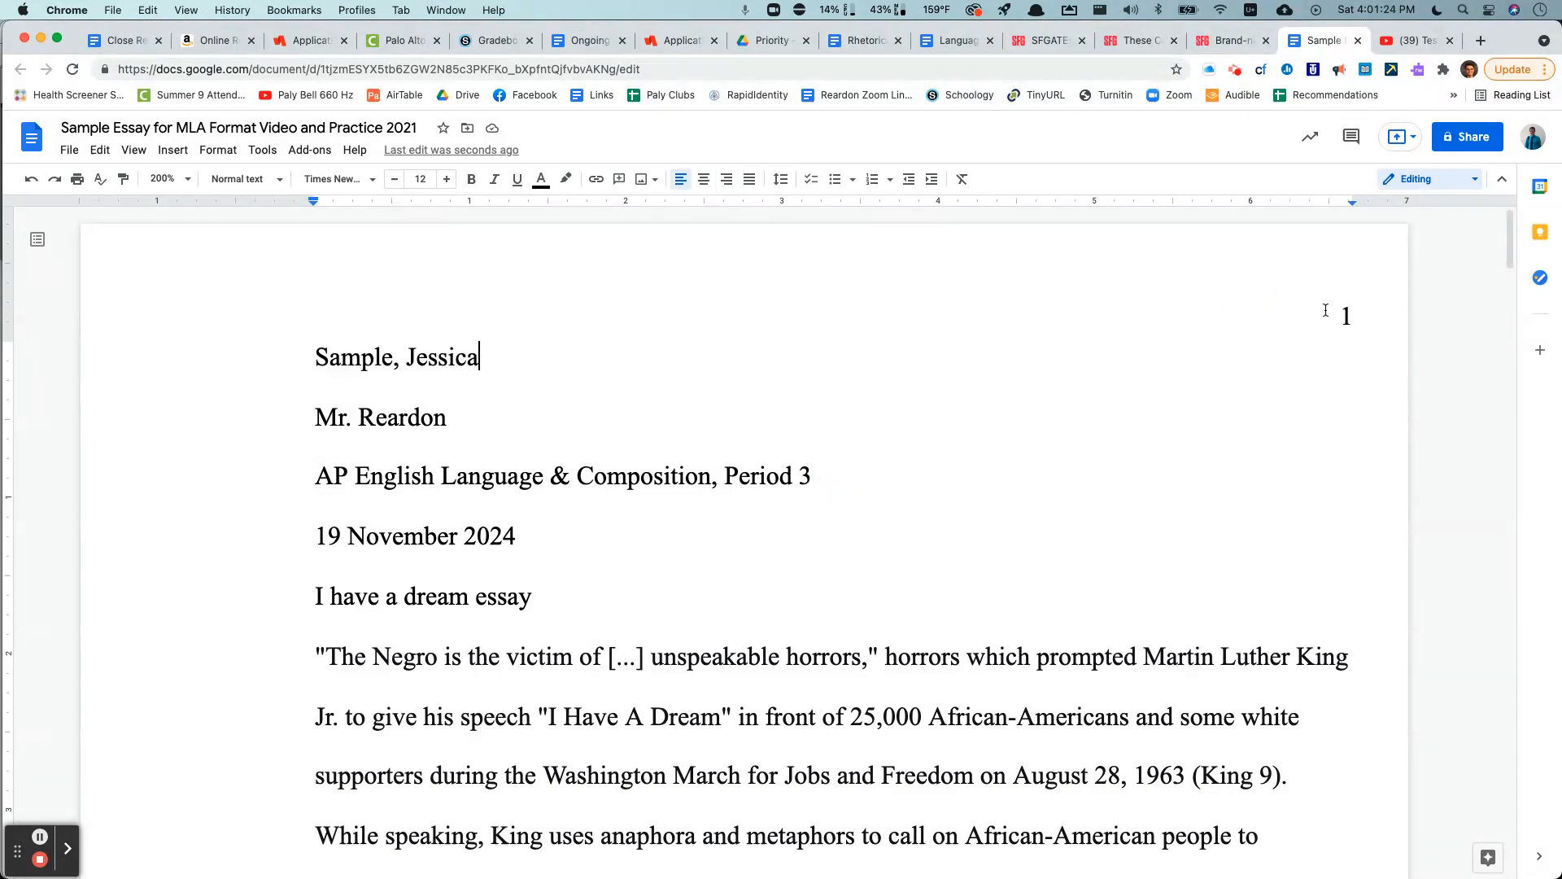
{"action": "double_click", "coordinate": [1325, 310]}
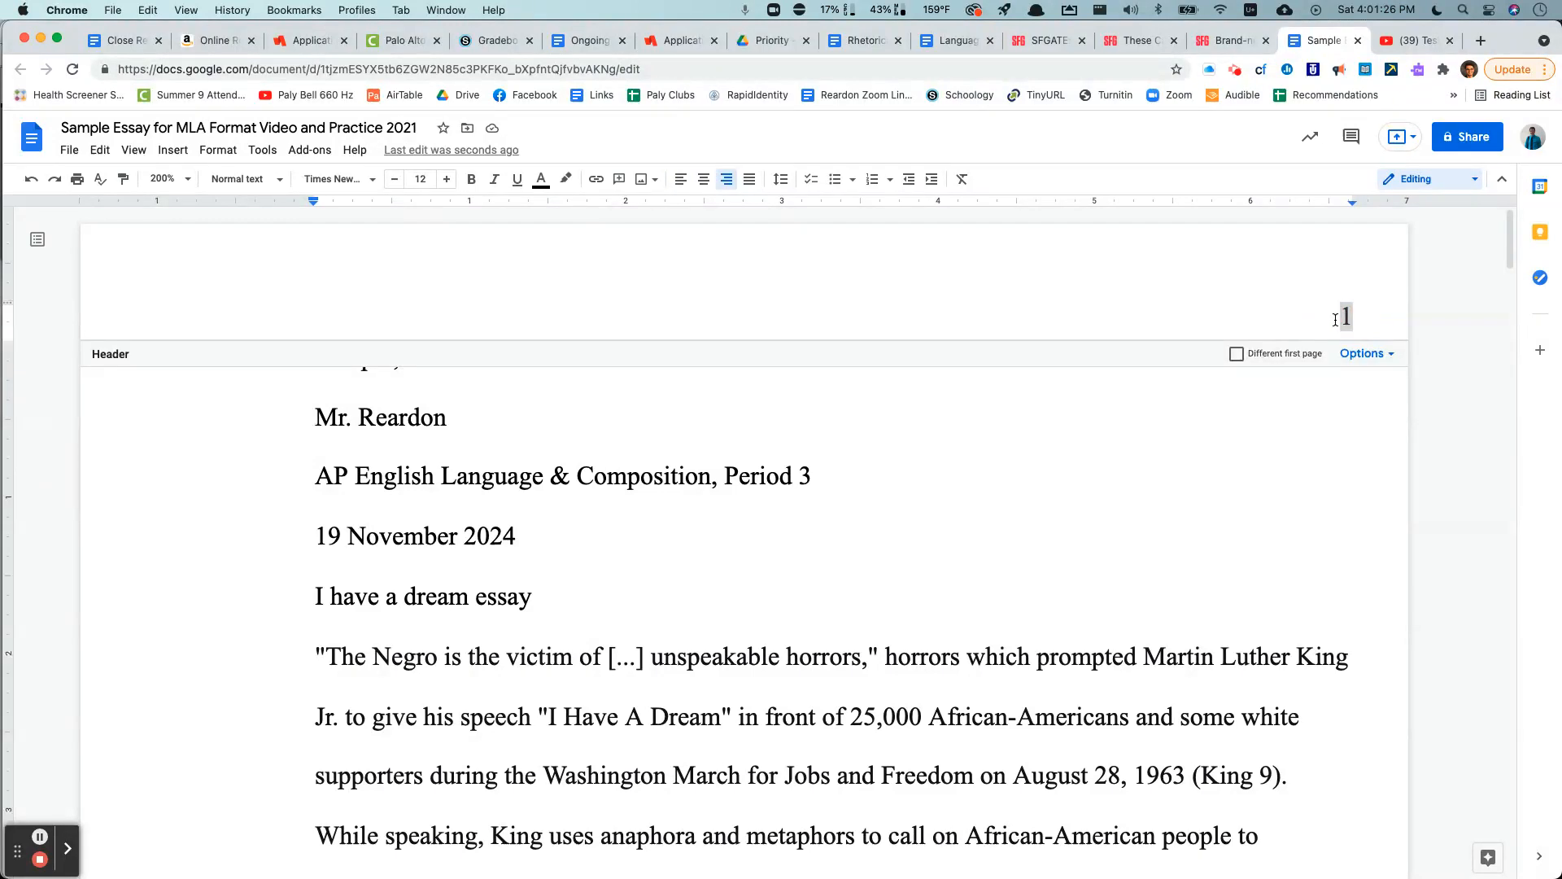
{"action": "type", "text": "Sample"}
{"action": "left_click", "coordinate": [1100, 452]}
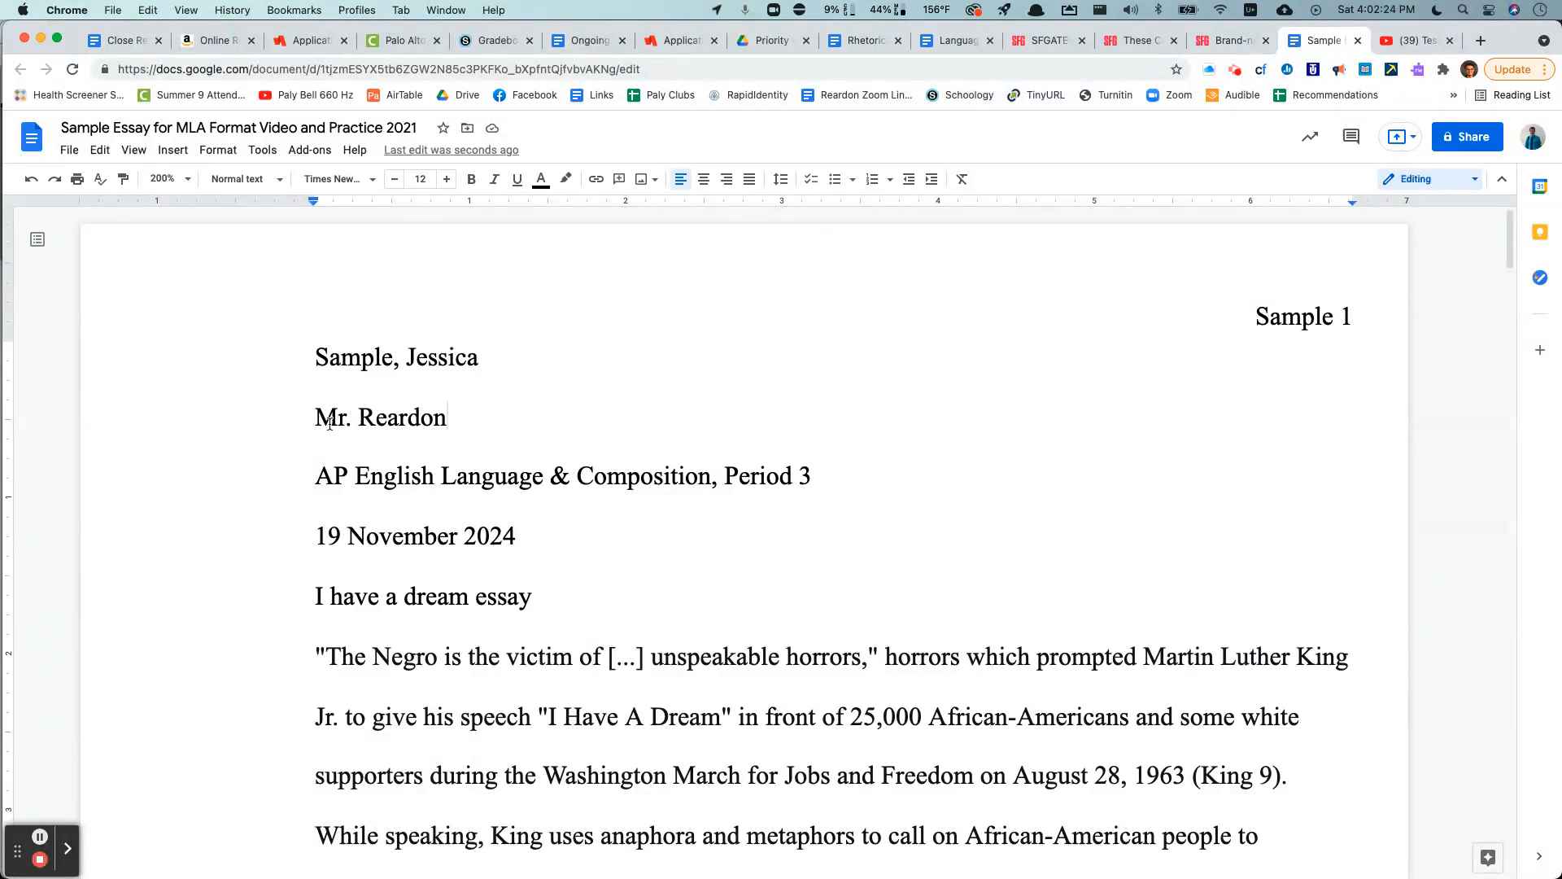
Indent the first line of the opening paragraph that begins "The Negro is the victim of".
{"action": "scroll", "coordinate": [268, 576], "scroll_direction": "down", "scroll_amount": 3}
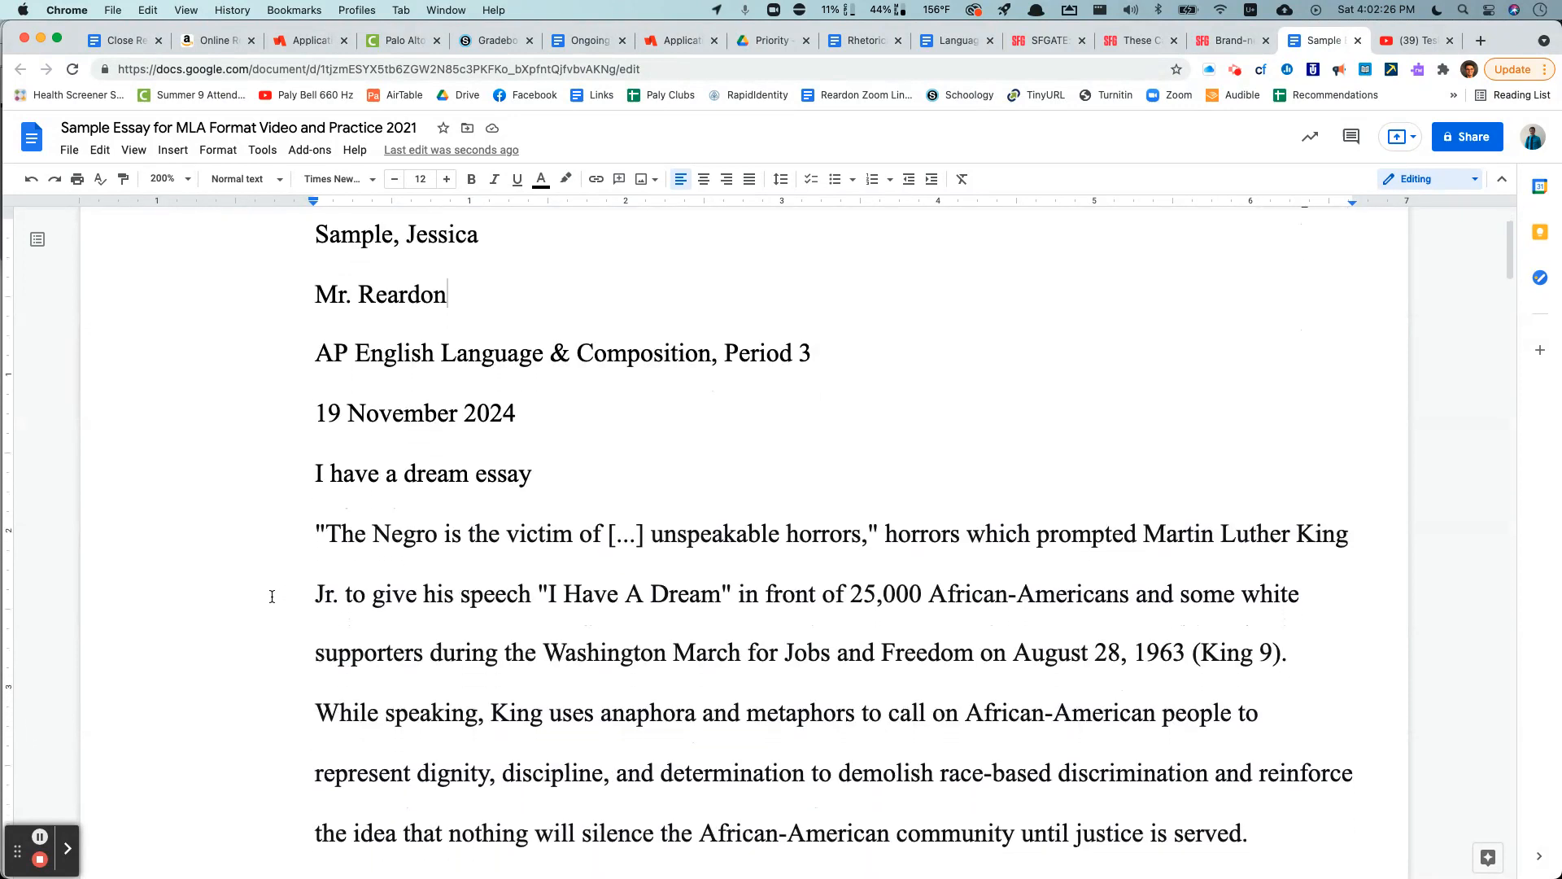
{"action": "scroll", "coordinate": [280, 592], "scroll_direction": "up", "scroll_amount": 2}
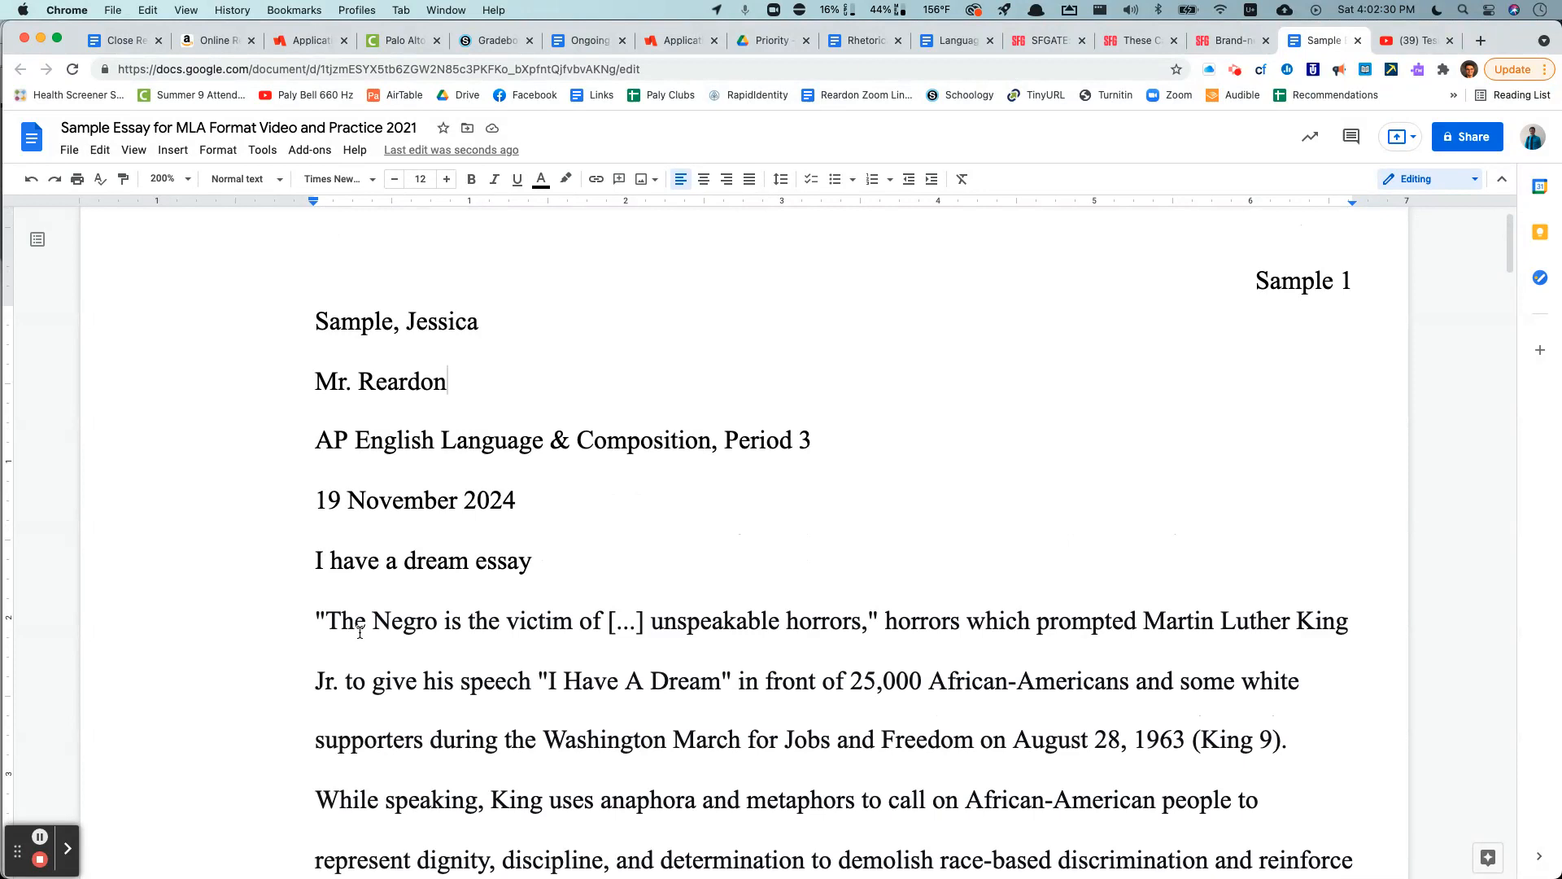
{"action": "scroll", "coordinate": [362, 630], "scroll_direction": "down", "scroll_amount": 1}
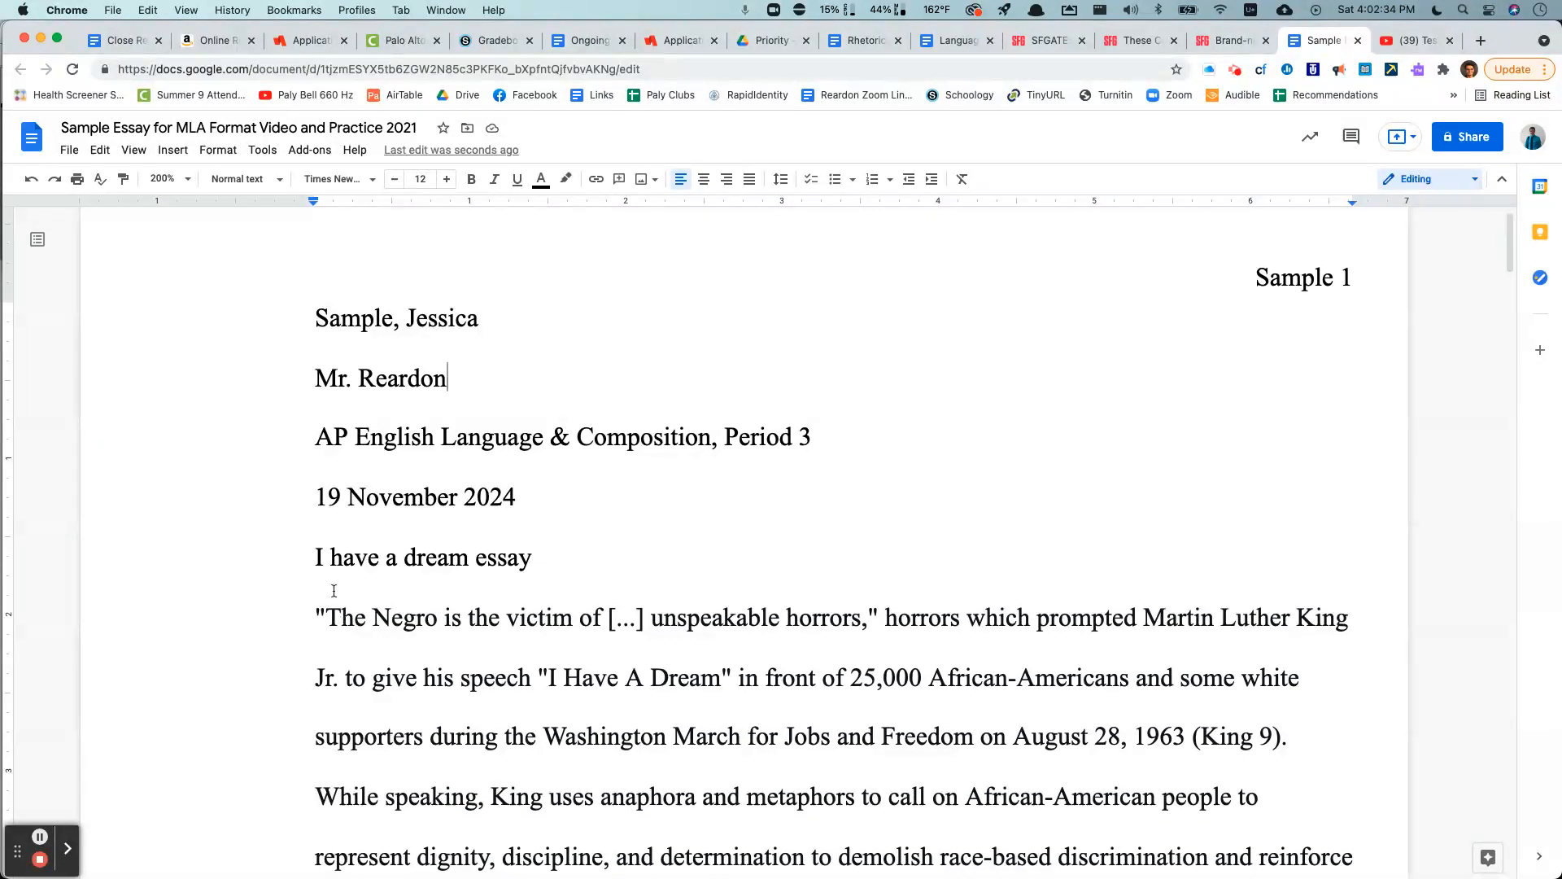
{"action": "left_click", "coordinate": [307, 629]}
{"action": "key", "text": "Tab"}
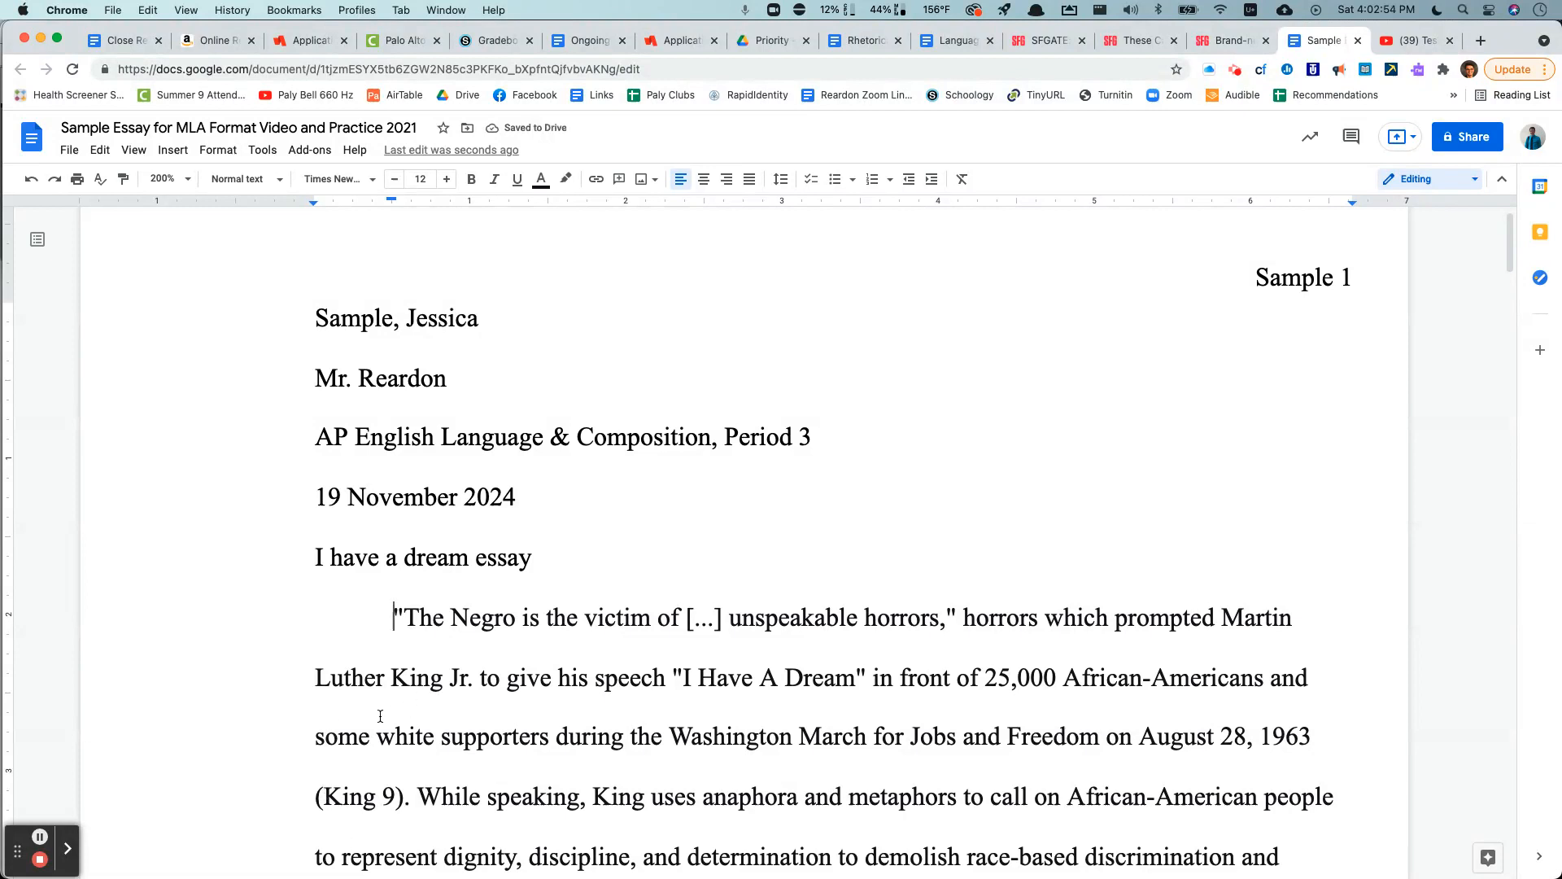
Indent the first line of the paragraph that begins "One of King's primary purposes".
{"action": "scroll", "coordinate": [380, 716], "scroll_direction": "down", "scroll_amount": 3}
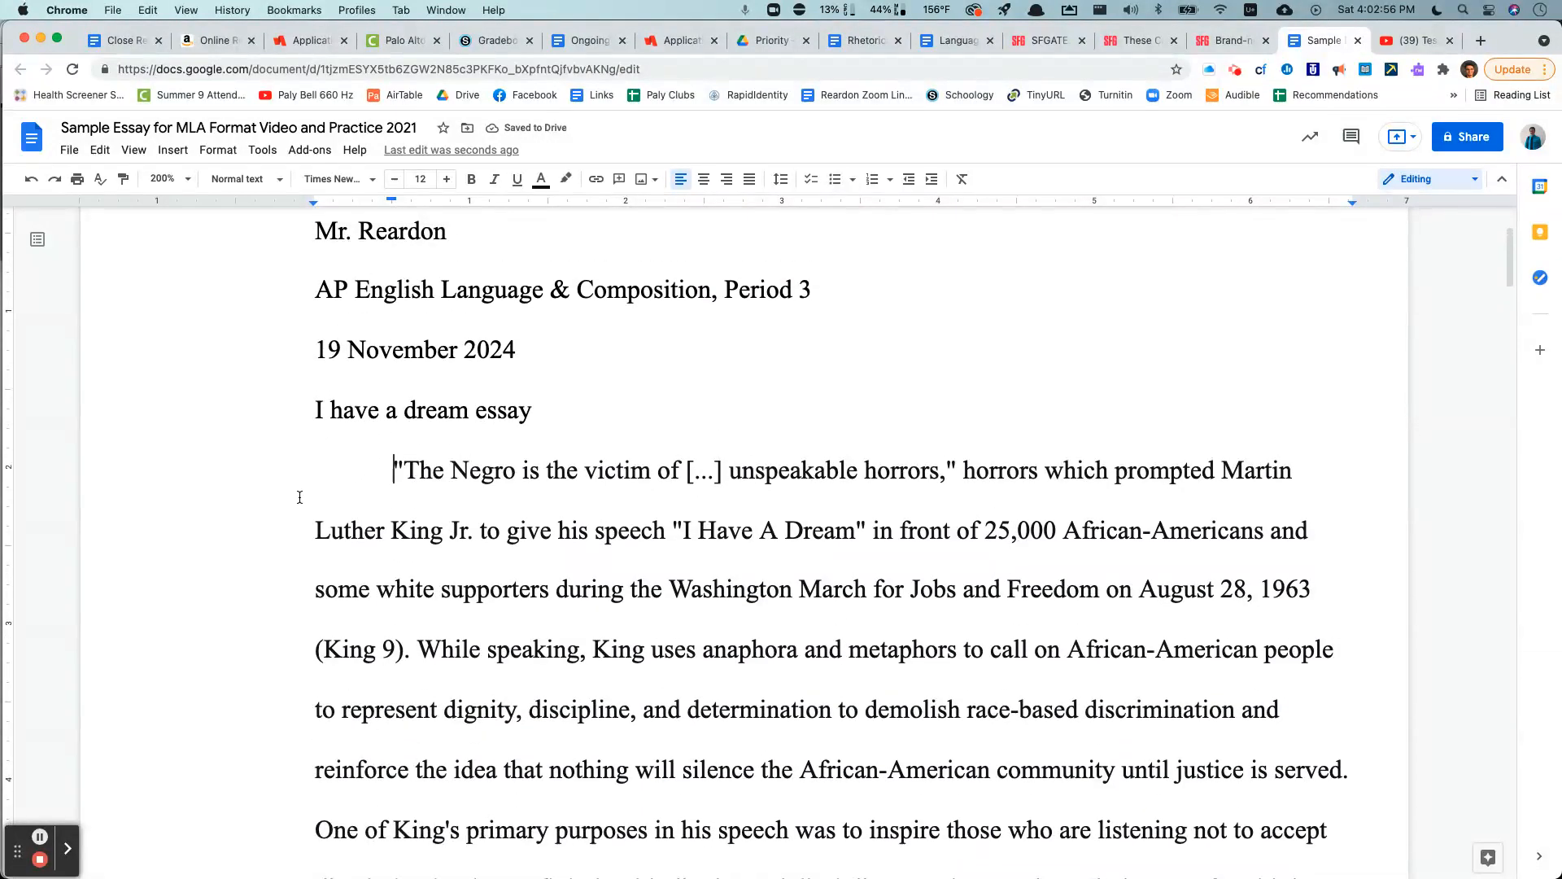
{"action": "scroll", "coordinate": [317, 431], "scroll_direction": "down", "scroll_amount": 20}
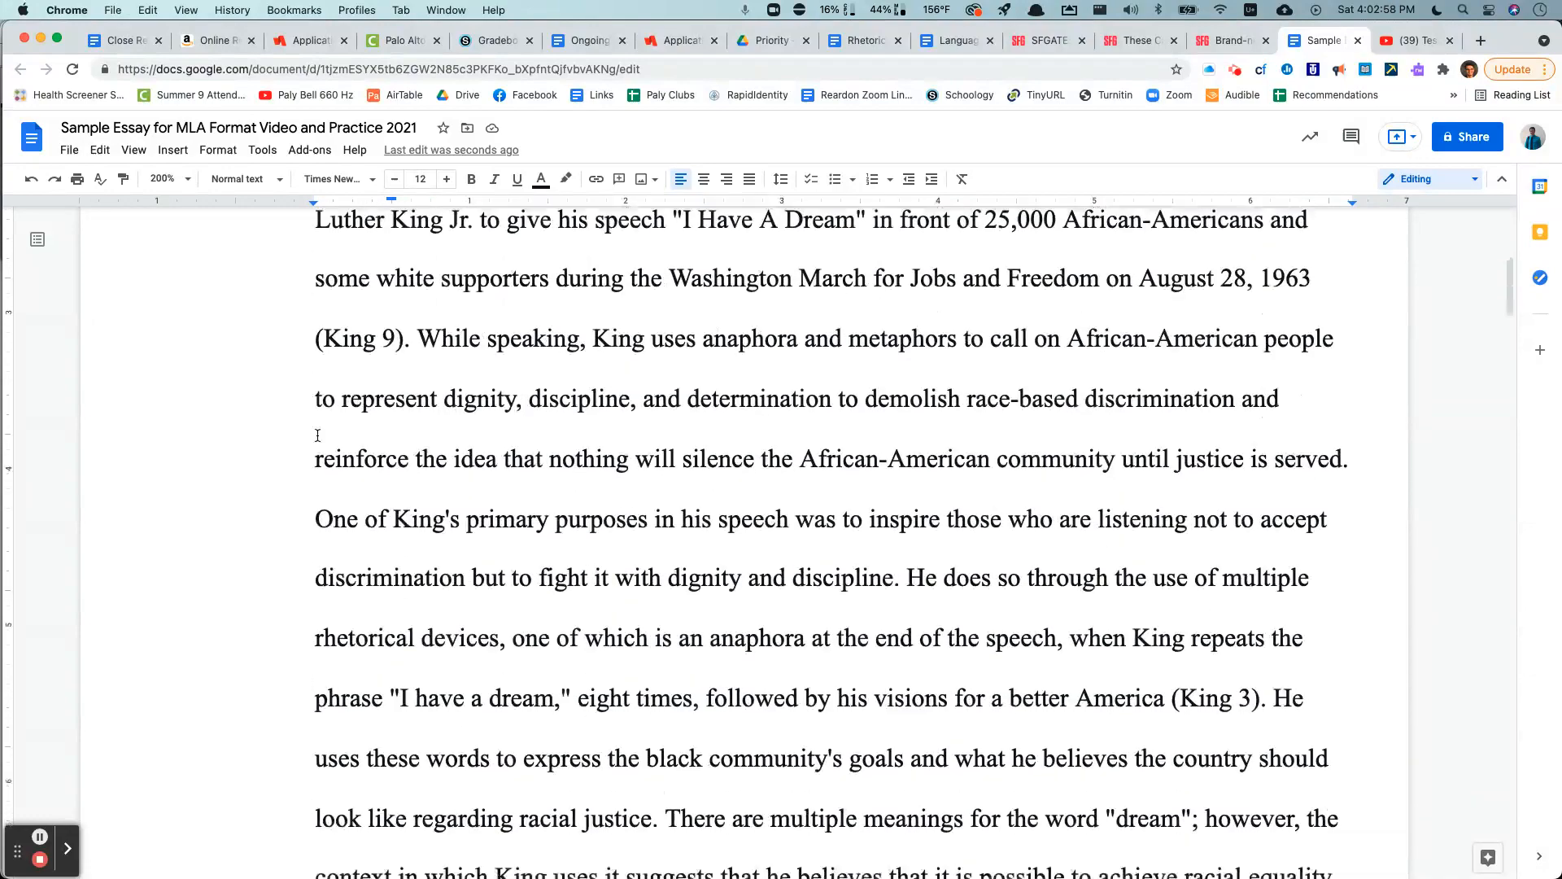
{"action": "scroll", "coordinate": [321, 429], "scroll_direction": "up", "scroll_amount": 15}
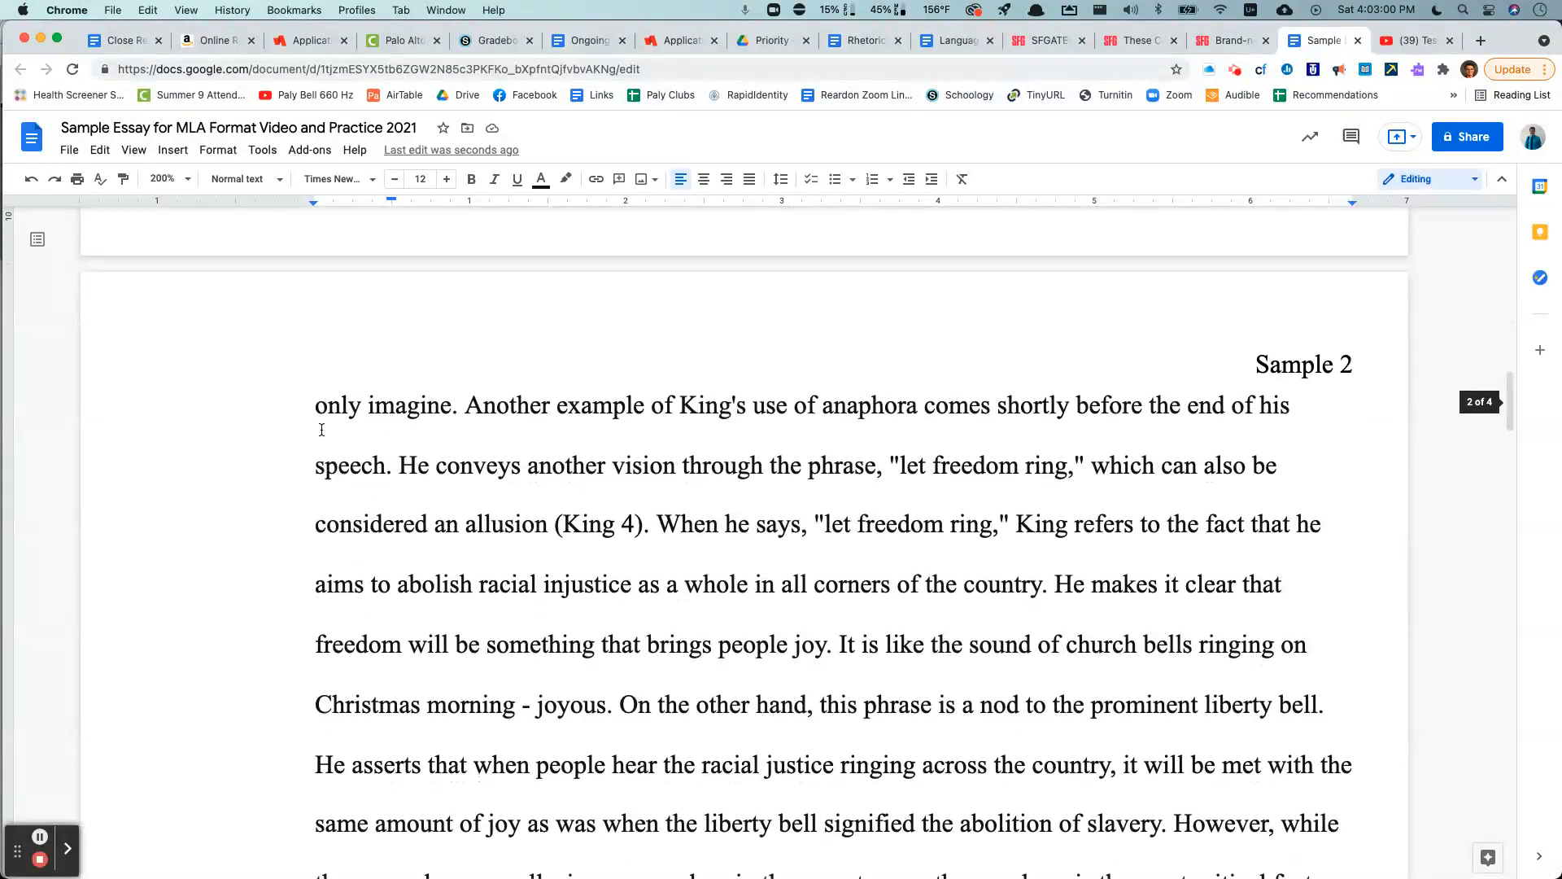
{"action": "scroll", "coordinate": [445, 598], "scroll_direction": "down", "scroll_amount": 5}
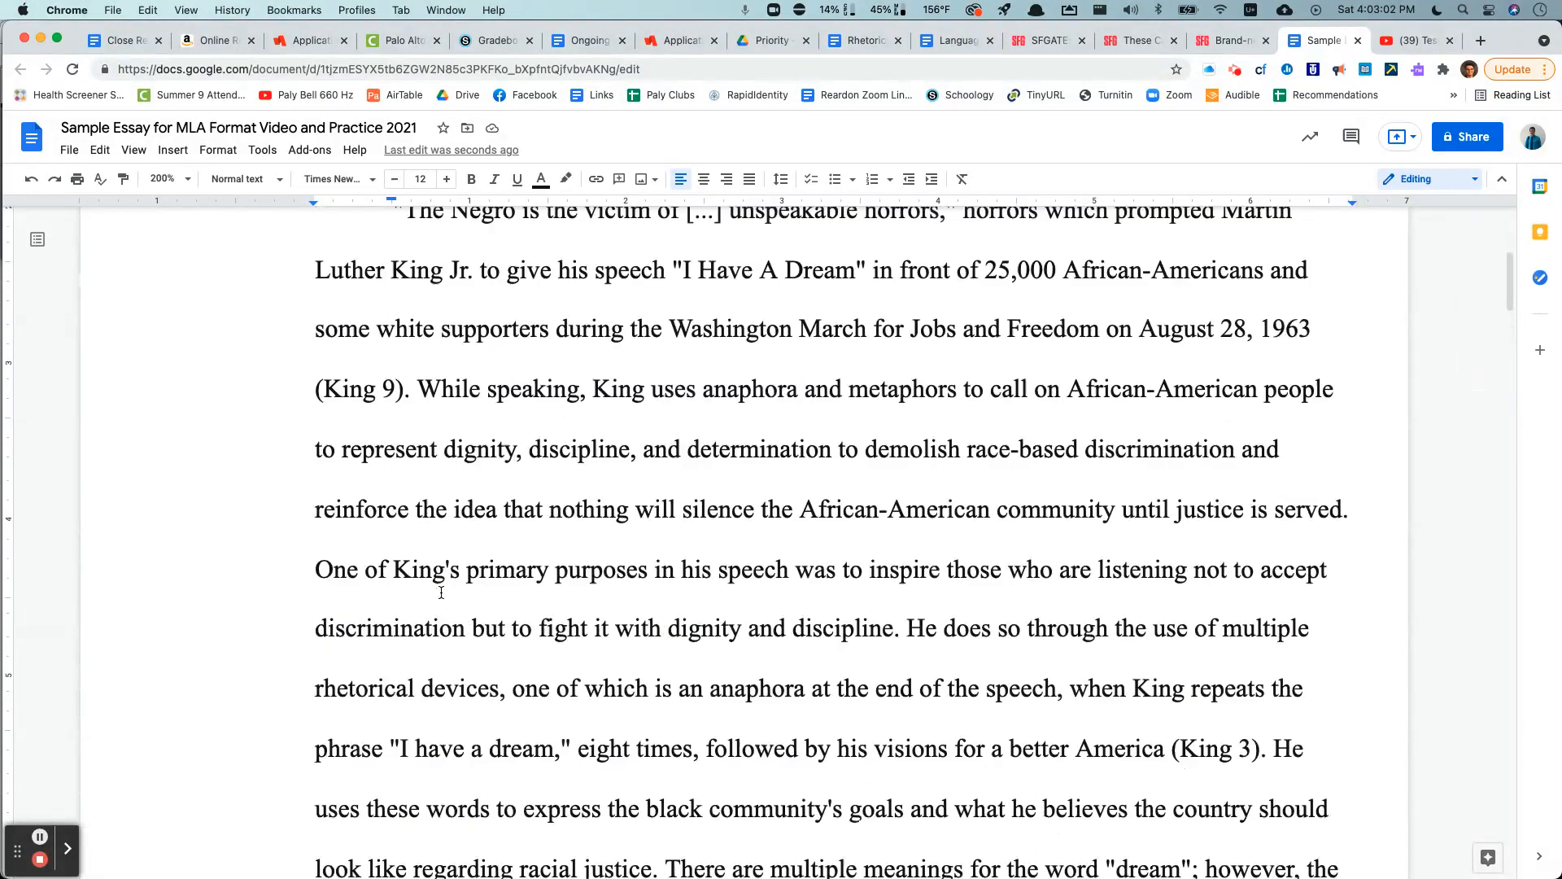
{"action": "scroll", "coordinate": [437, 585], "scroll_direction": "up", "scroll_amount": 1}
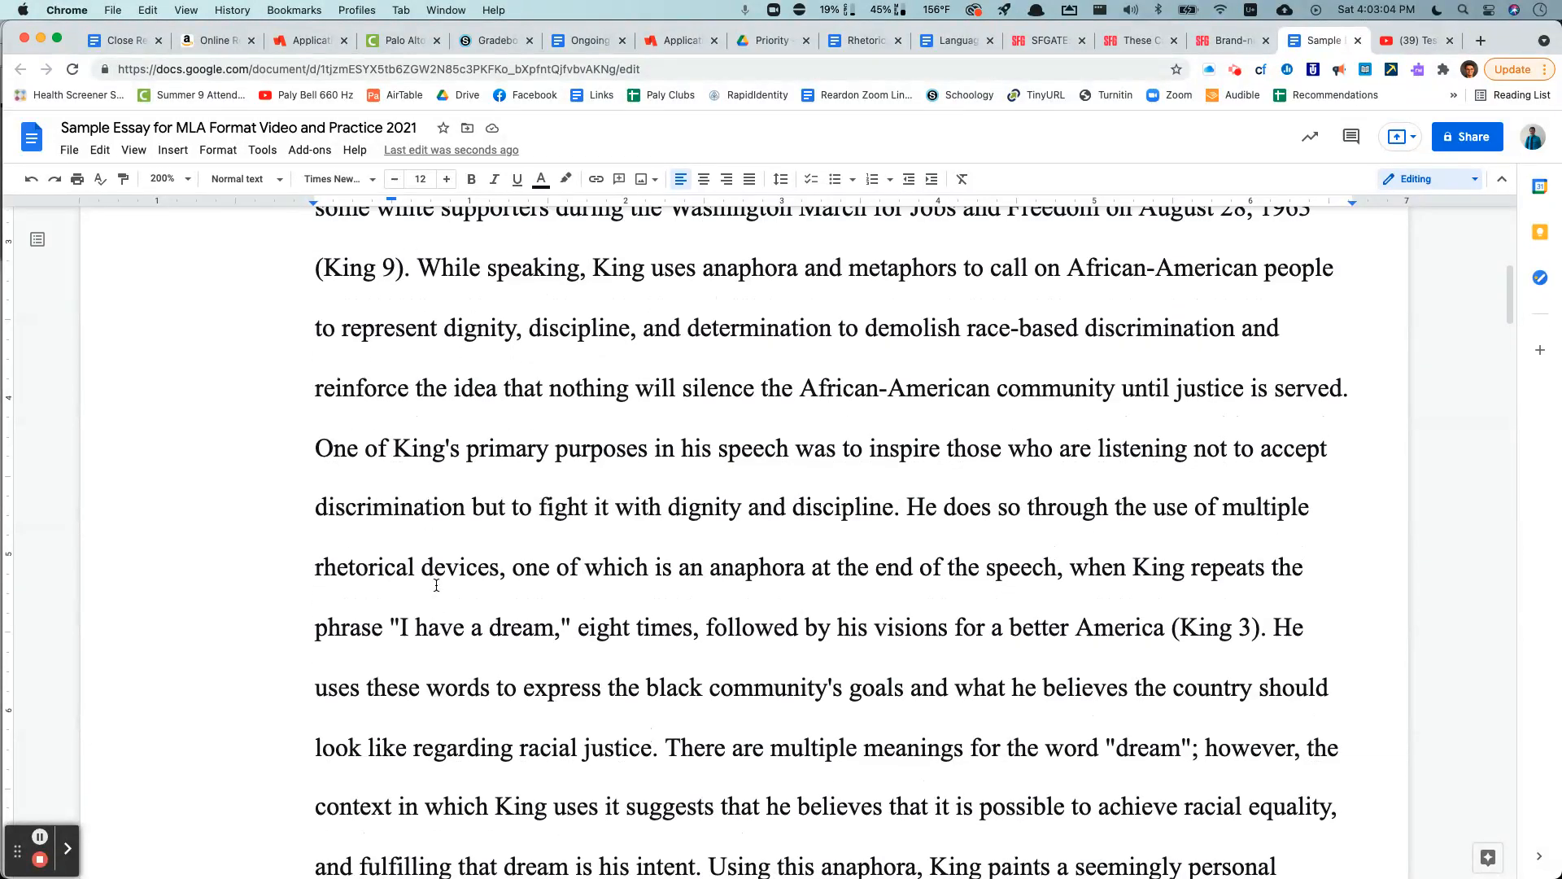
{"action": "scroll", "coordinate": [315, 502], "scroll_direction": "up", "scroll_amount": 1}
{"action": "left_click", "coordinate": [313, 505]}
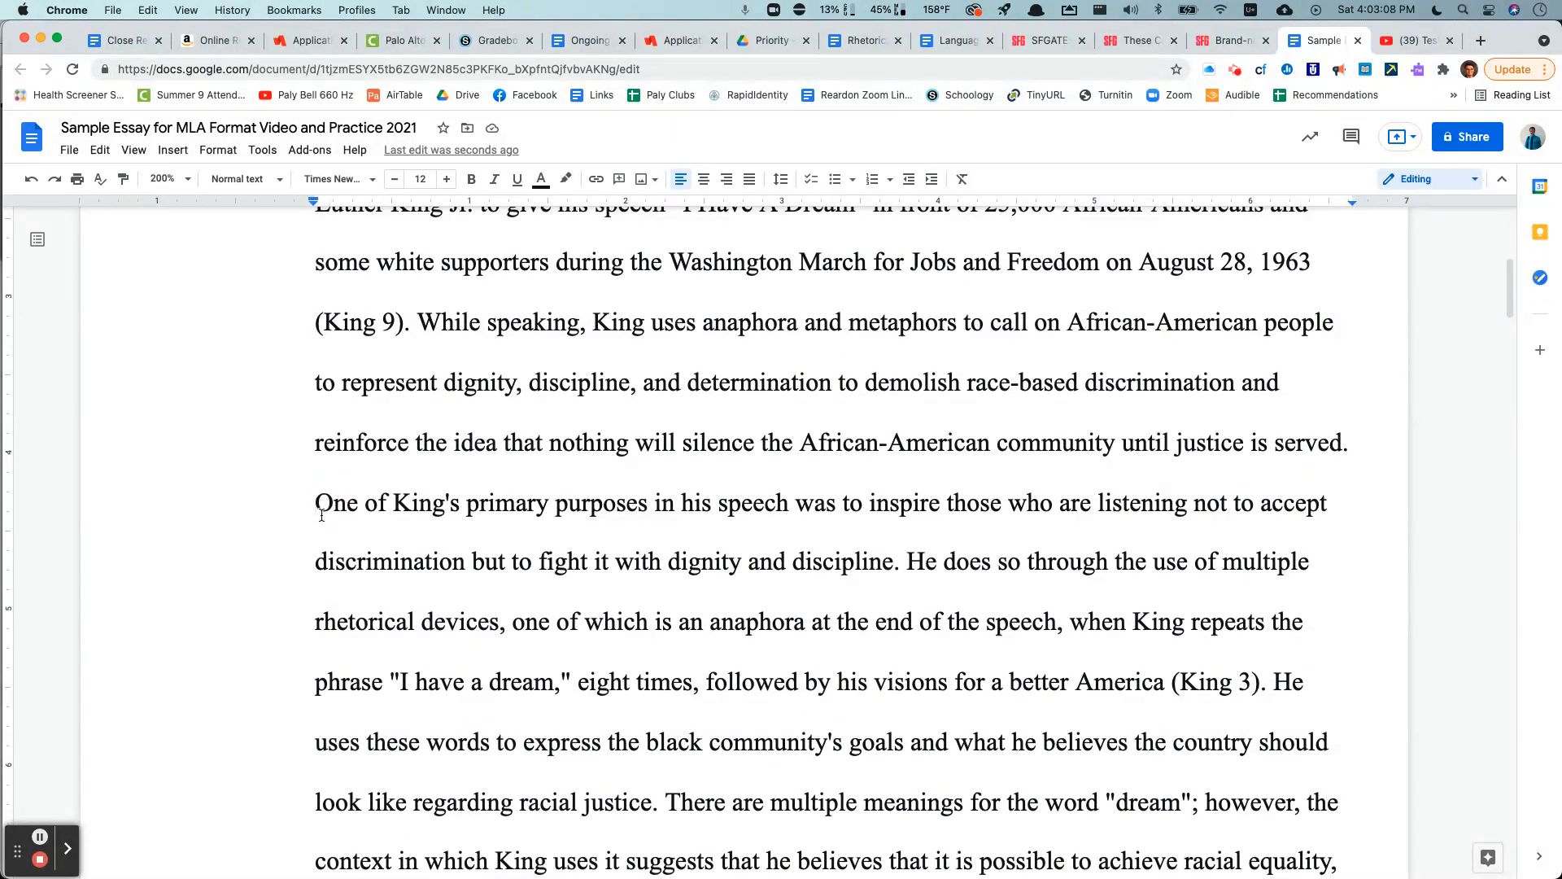
{"action": "key", "text": "Tab"}
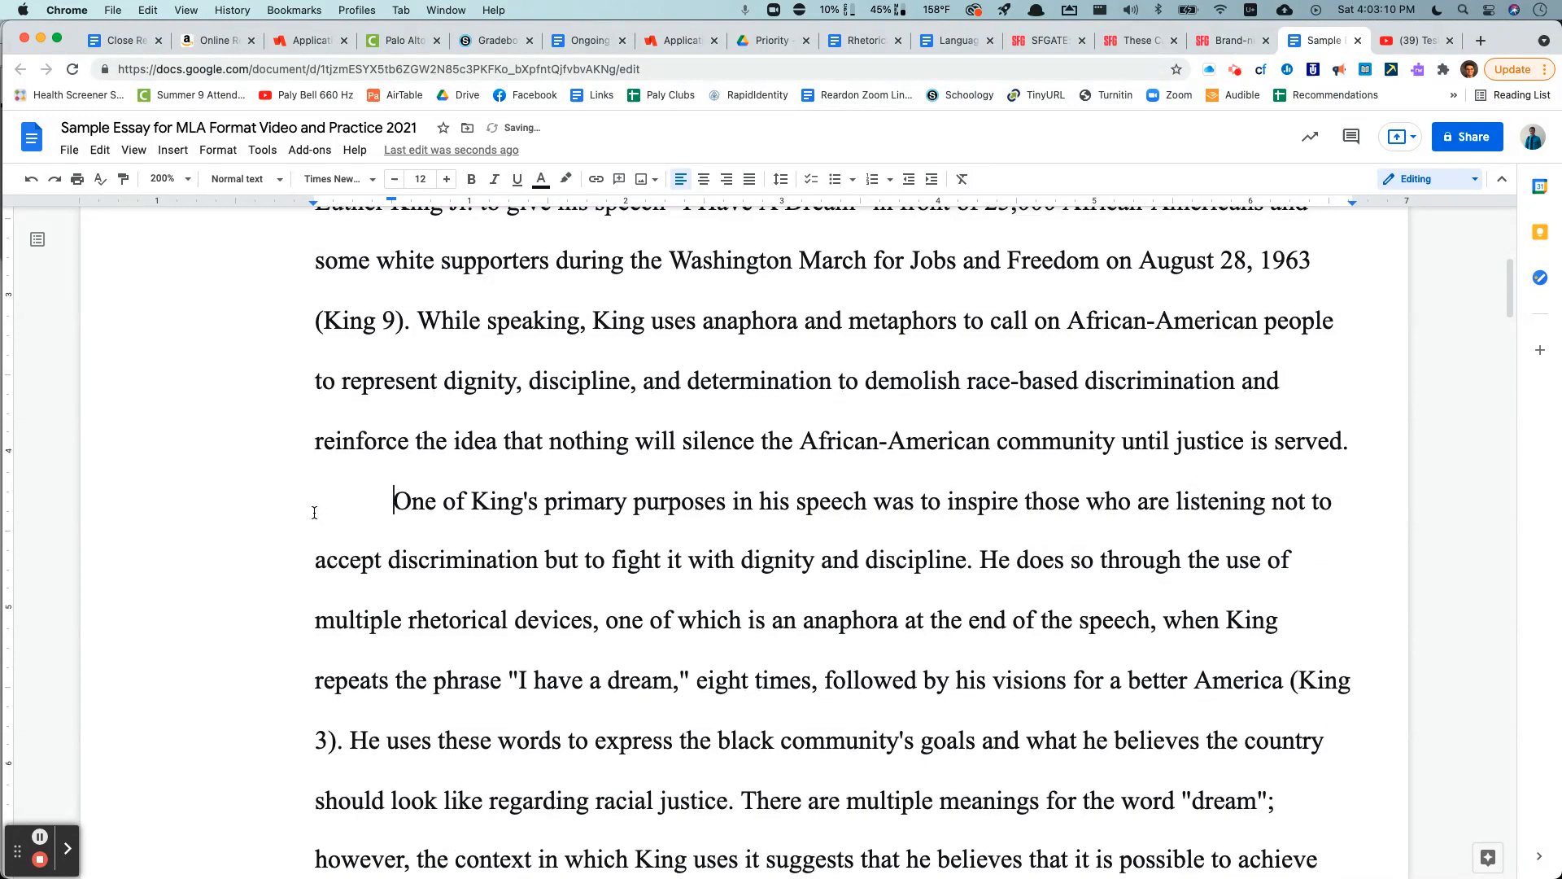
Indent the first line of the paragraph that begins "The second of King's most apparent purposes".
{"action": "scroll", "coordinate": [321, 514], "scroll_direction": "down", "scroll_amount": 10}
{"action": "scroll", "coordinate": [295, 549], "scroll_direction": "down", "scroll_amount": 8}
{"action": "scroll", "coordinate": [293, 554], "scroll_direction": "down", "scroll_amount": 1}
{"action": "scroll", "coordinate": [294, 554], "scroll_direction": "up", "scroll_amount": 5}
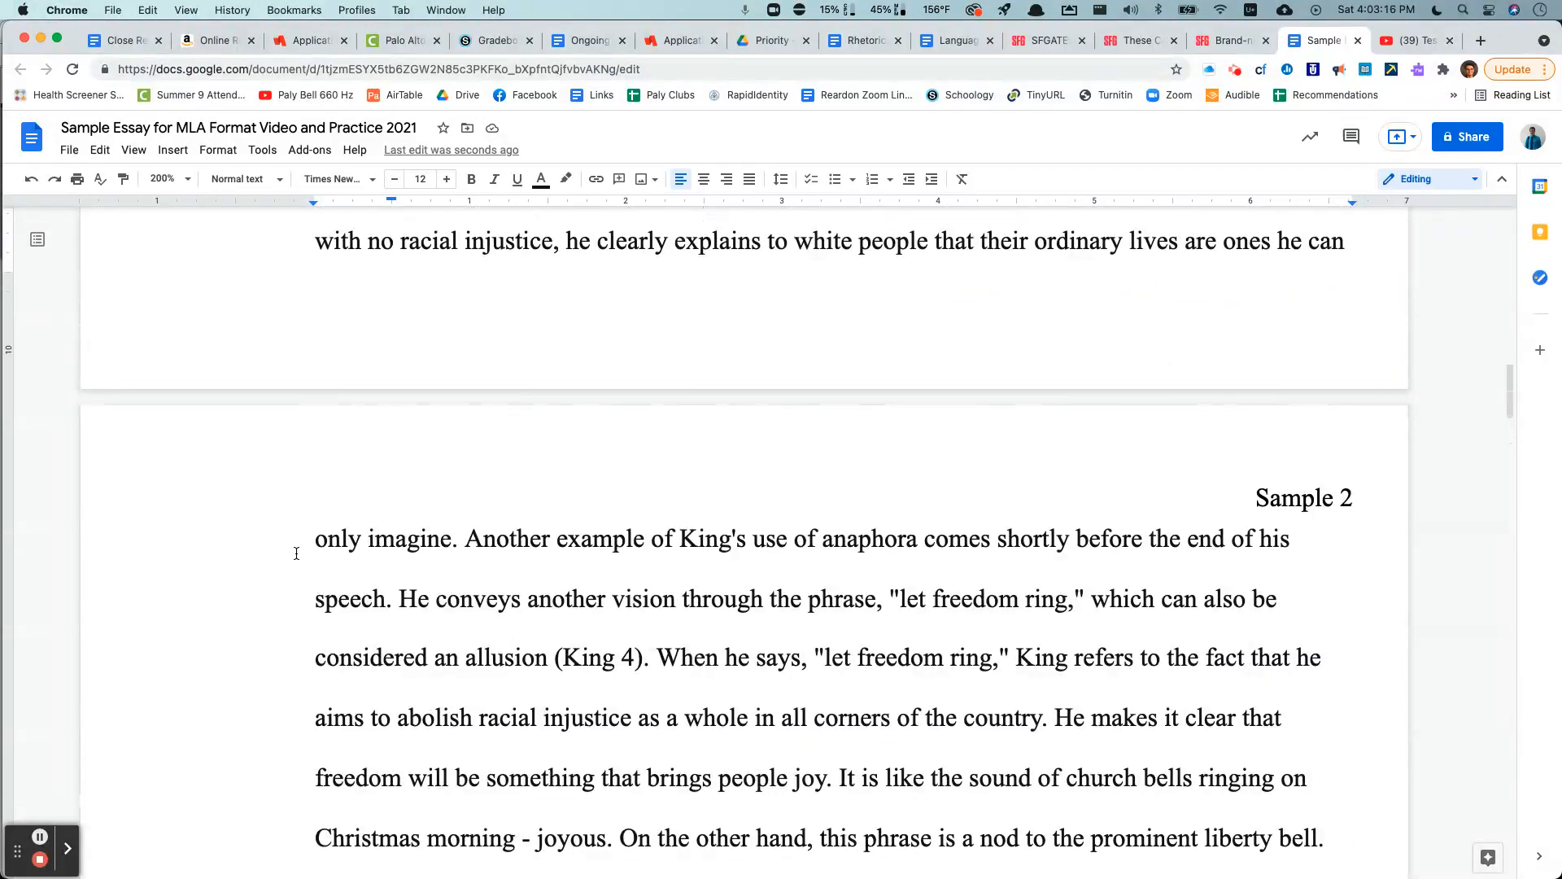
{"action": "scroll", "coordinate": [296, 555], "scroll_direction": "down", "scroll_amount": 10}
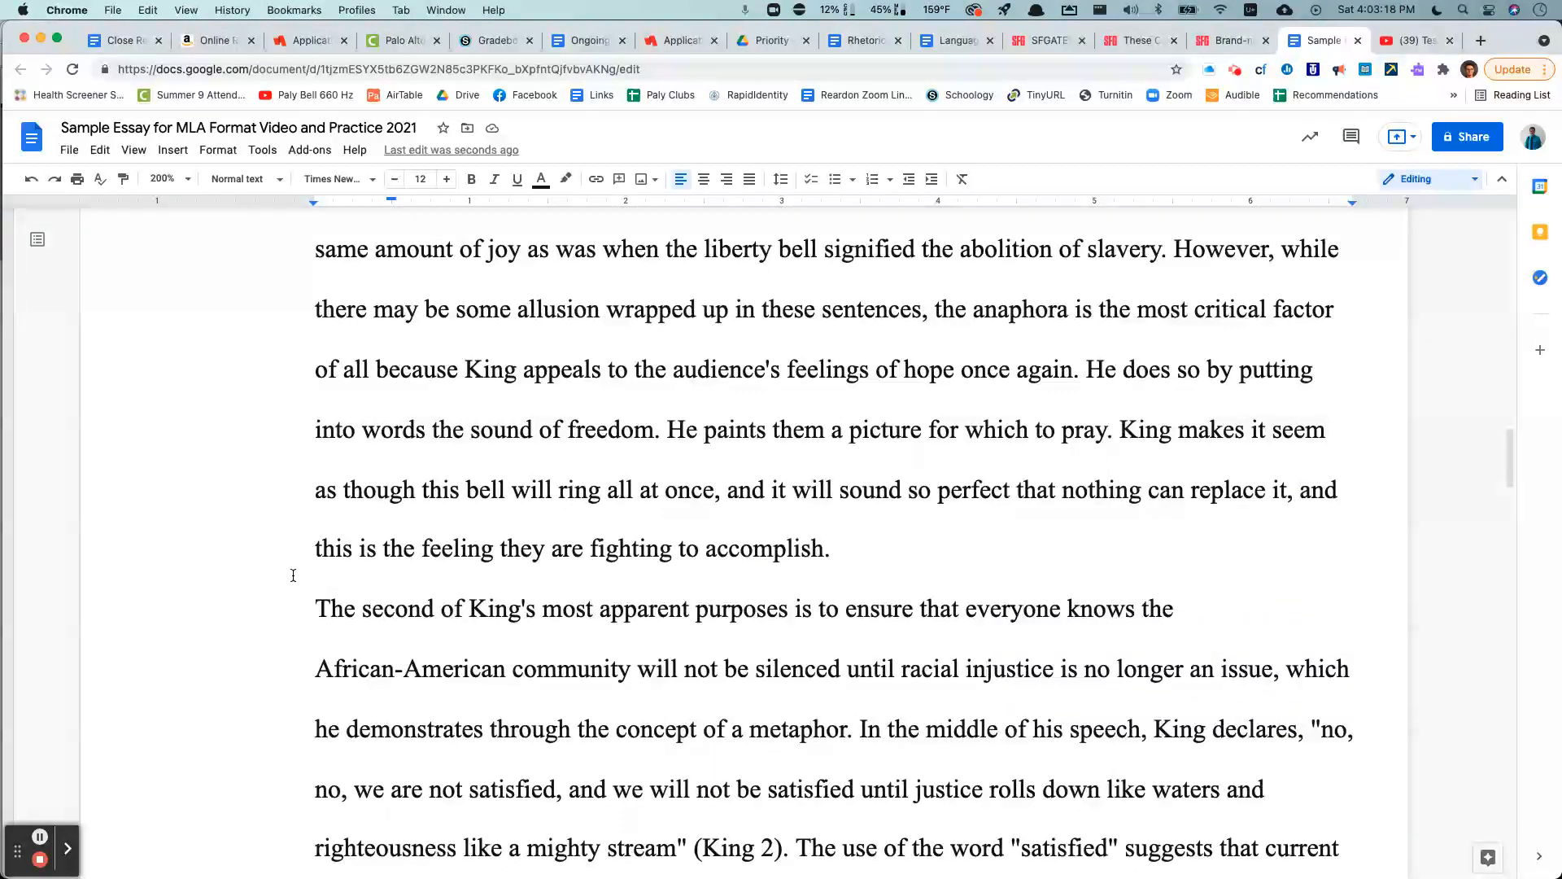
{"action": "scroll", "coordinate": [296, 561], "scroll_direction": "down", "scroll_amount": 2}
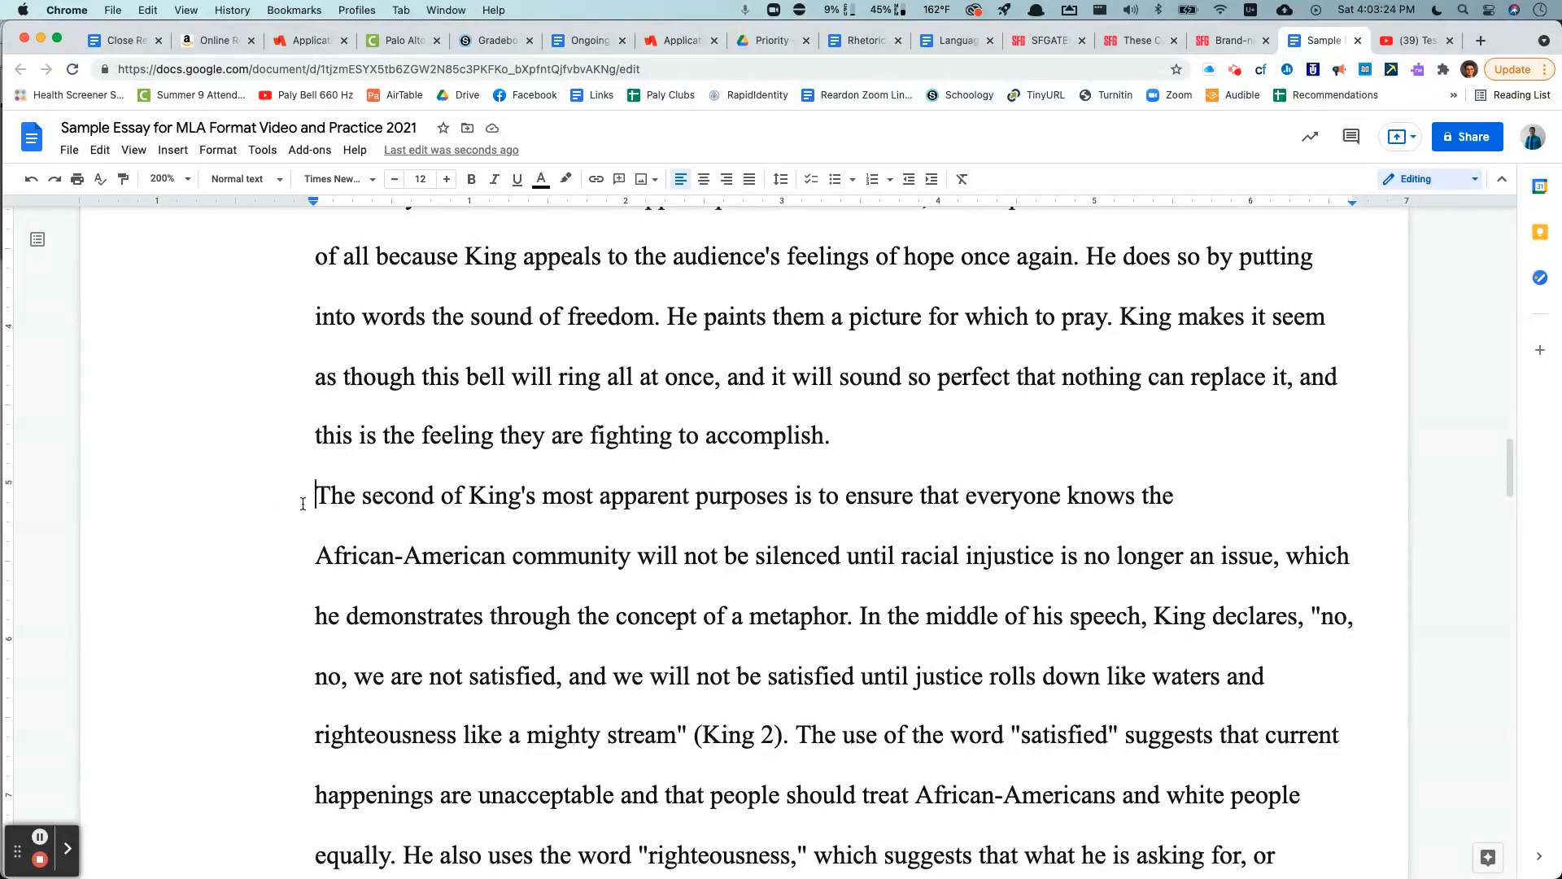
{"action": "key", "text": "Tab"}
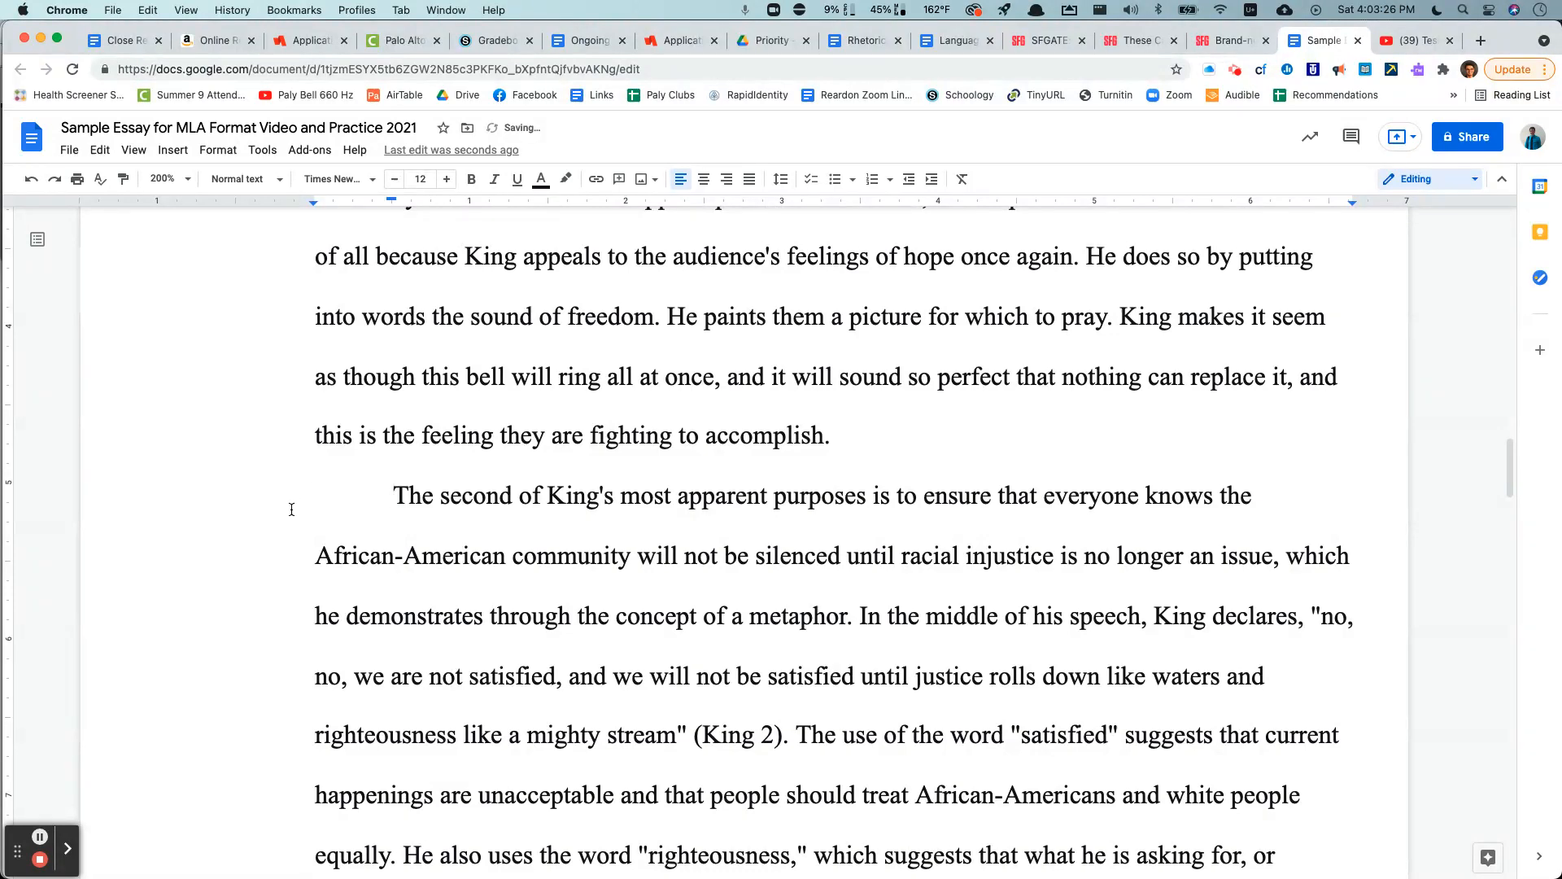
Indent the first line of the paragraph that begins "To close out his speech".
{"action": "scroll", "coordinate": [291, 510], "scroll_direction": "down", "scroll_amount": 13}
{"action": "scroll", "coordinate": [312, 540], "scroll_direction": "down", "scroll_amount": 3}
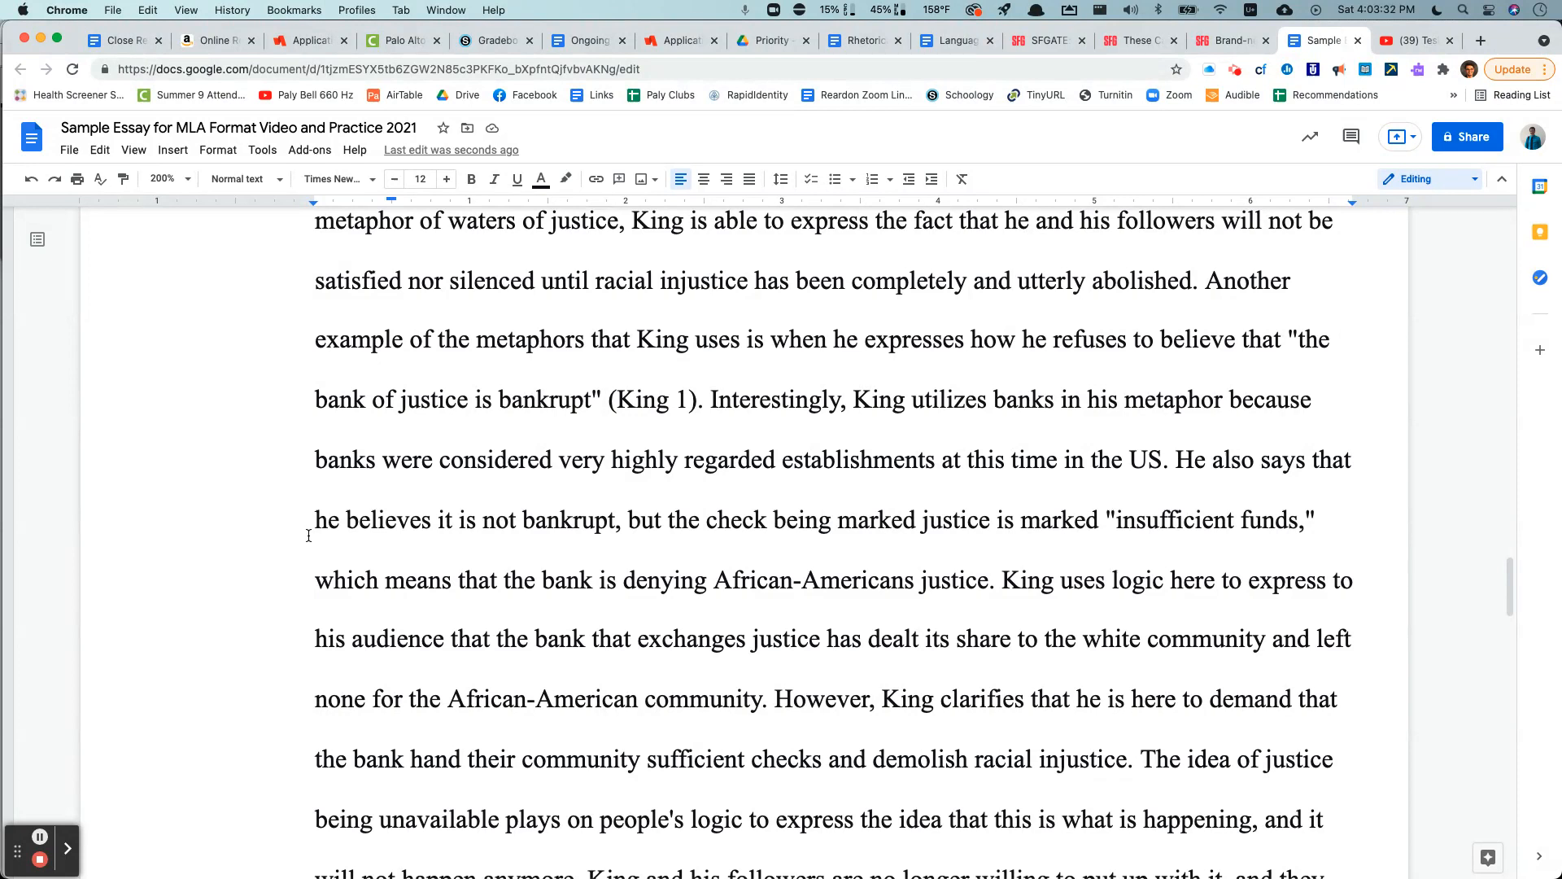
{"action": "scroll", "coordinate": [306, 561], "scroll_direction": "down", "scroll_amount": 1}
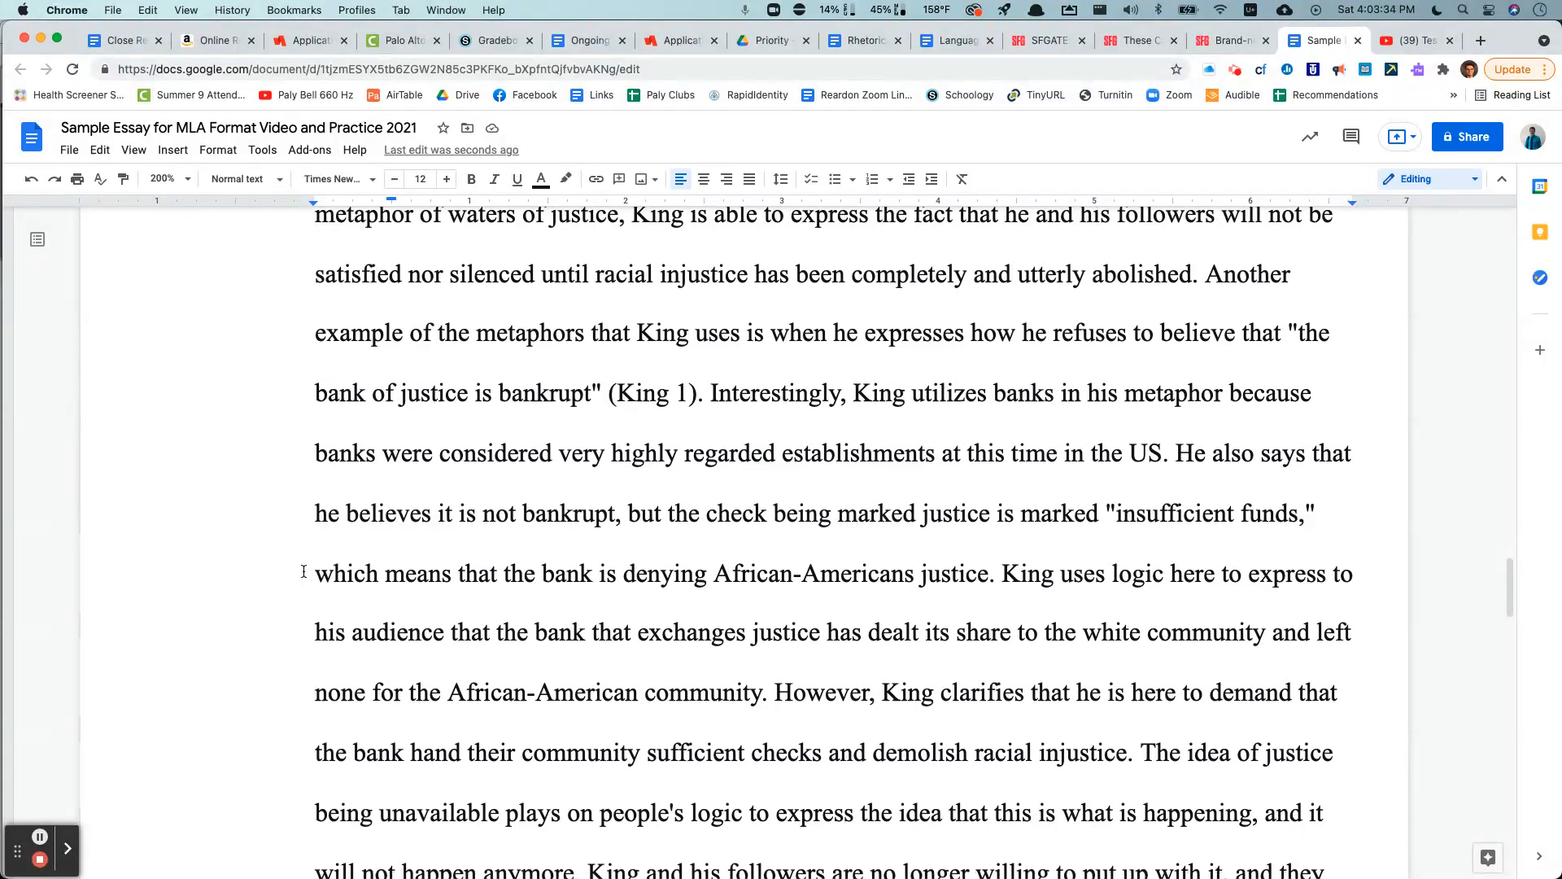
{"action": "scroll", "coordinate": [303, 572], "scroll_direction": "down", "scroll_amount": 1}
{"action": "scroll", "coordinate": [303, 571], "scroll_direction": "up", "scroll_amount": 4}
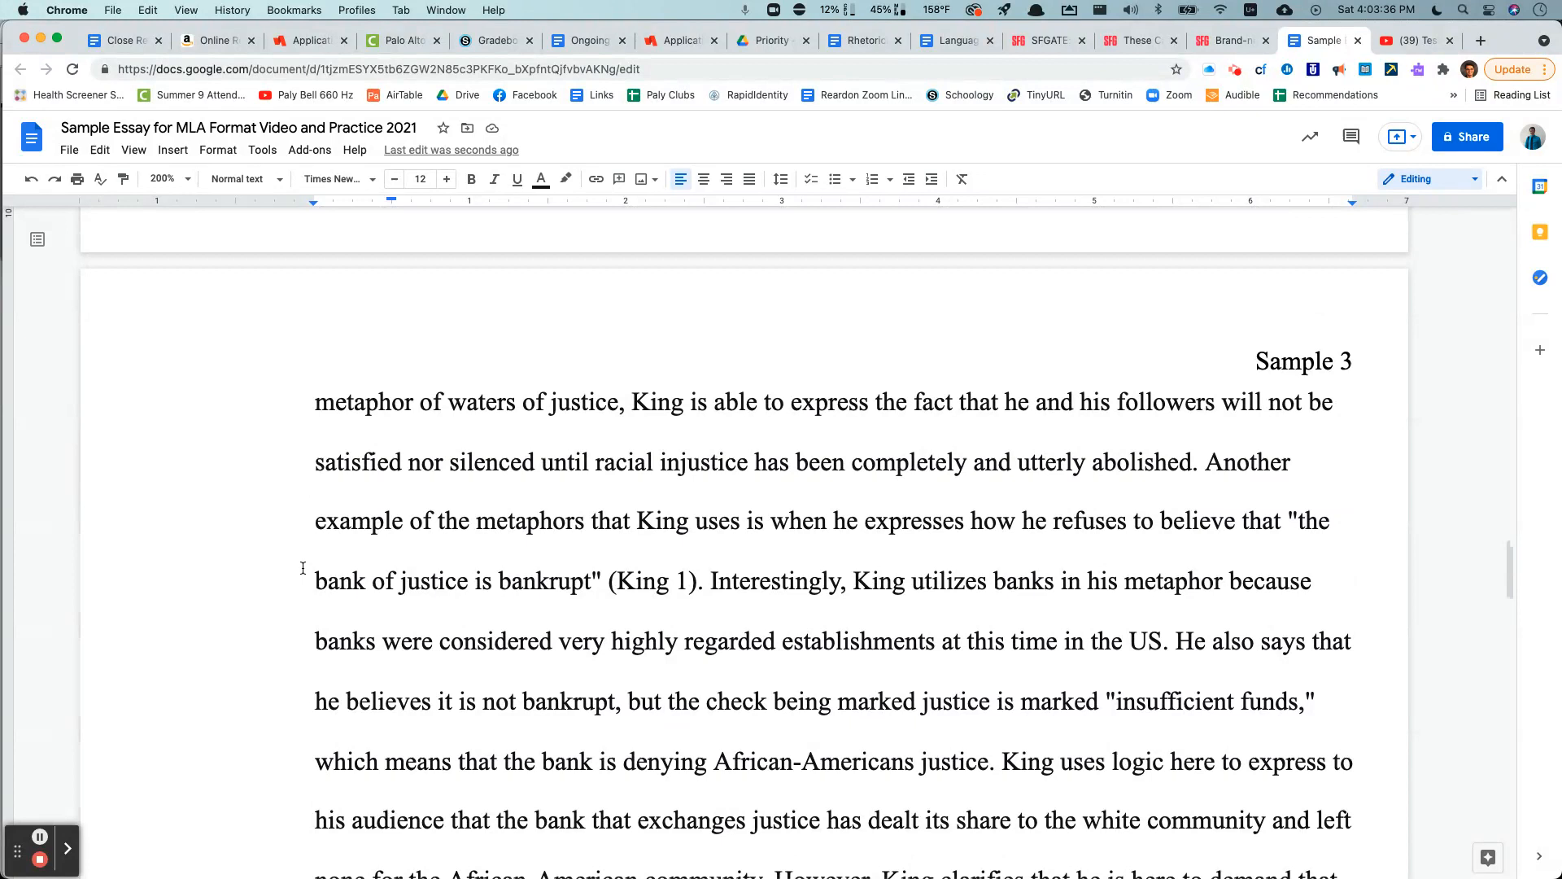
{"action": "scroll", "coordinate": [305, 552], "scroll_direction": "down", "scroll_amount": 10}
{"action": "scroll", "coordinate": [303, 456], "scroll_direction": "up", "scroll_amount": 2}
{"action": "scroll", "coordinate": [301, 389], "scroll_direction": "down", "scroll_amount": 1}
{"action": "left_click", "coordinate": [309, 421]}
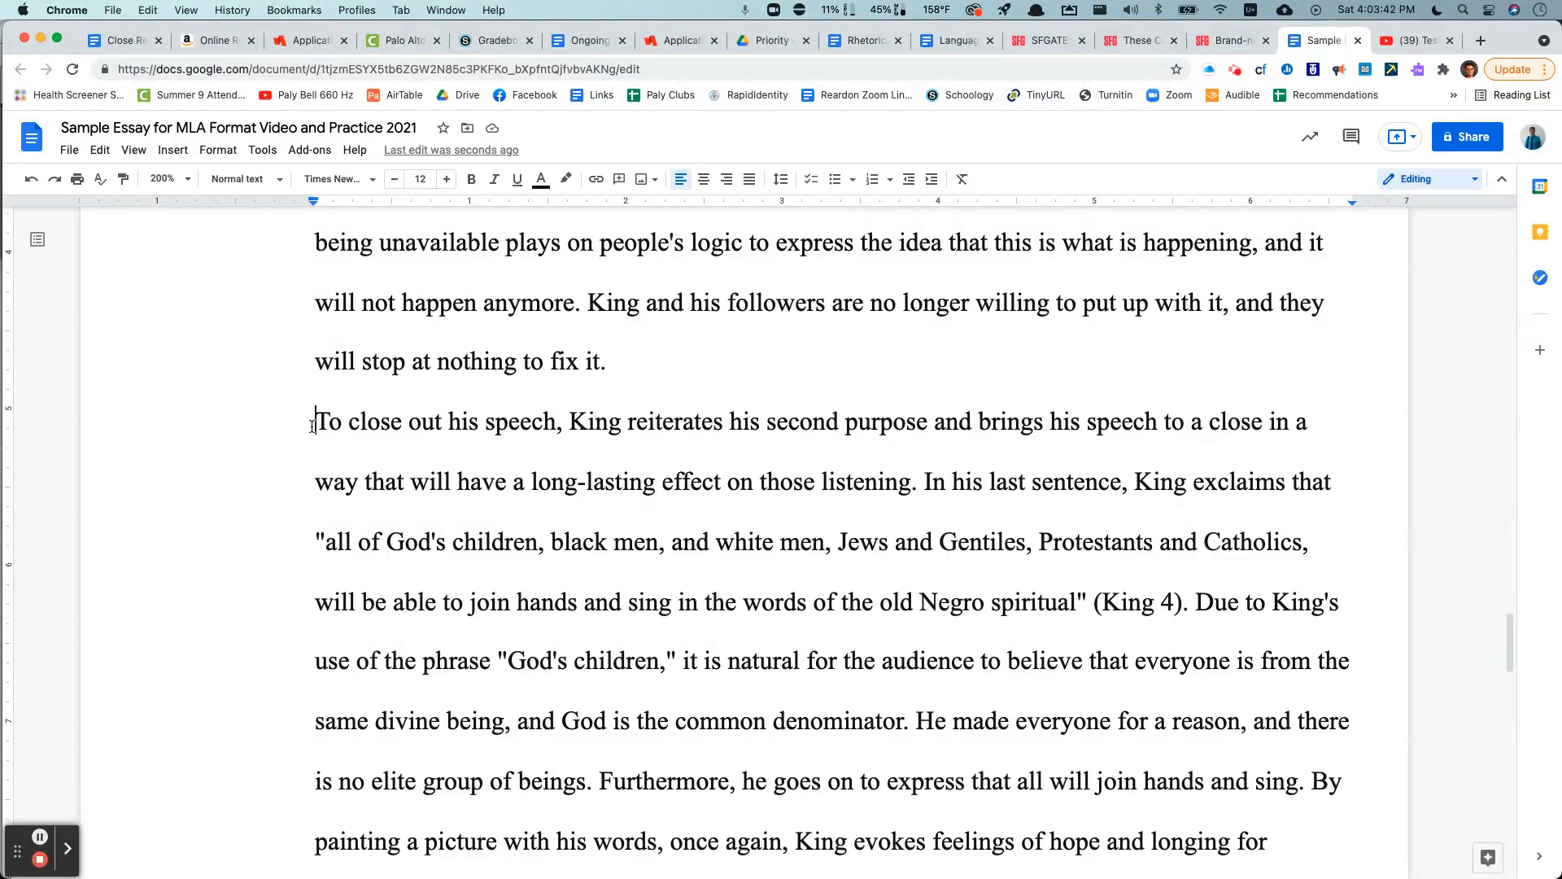
{"action": "key", "text": "Tab"}
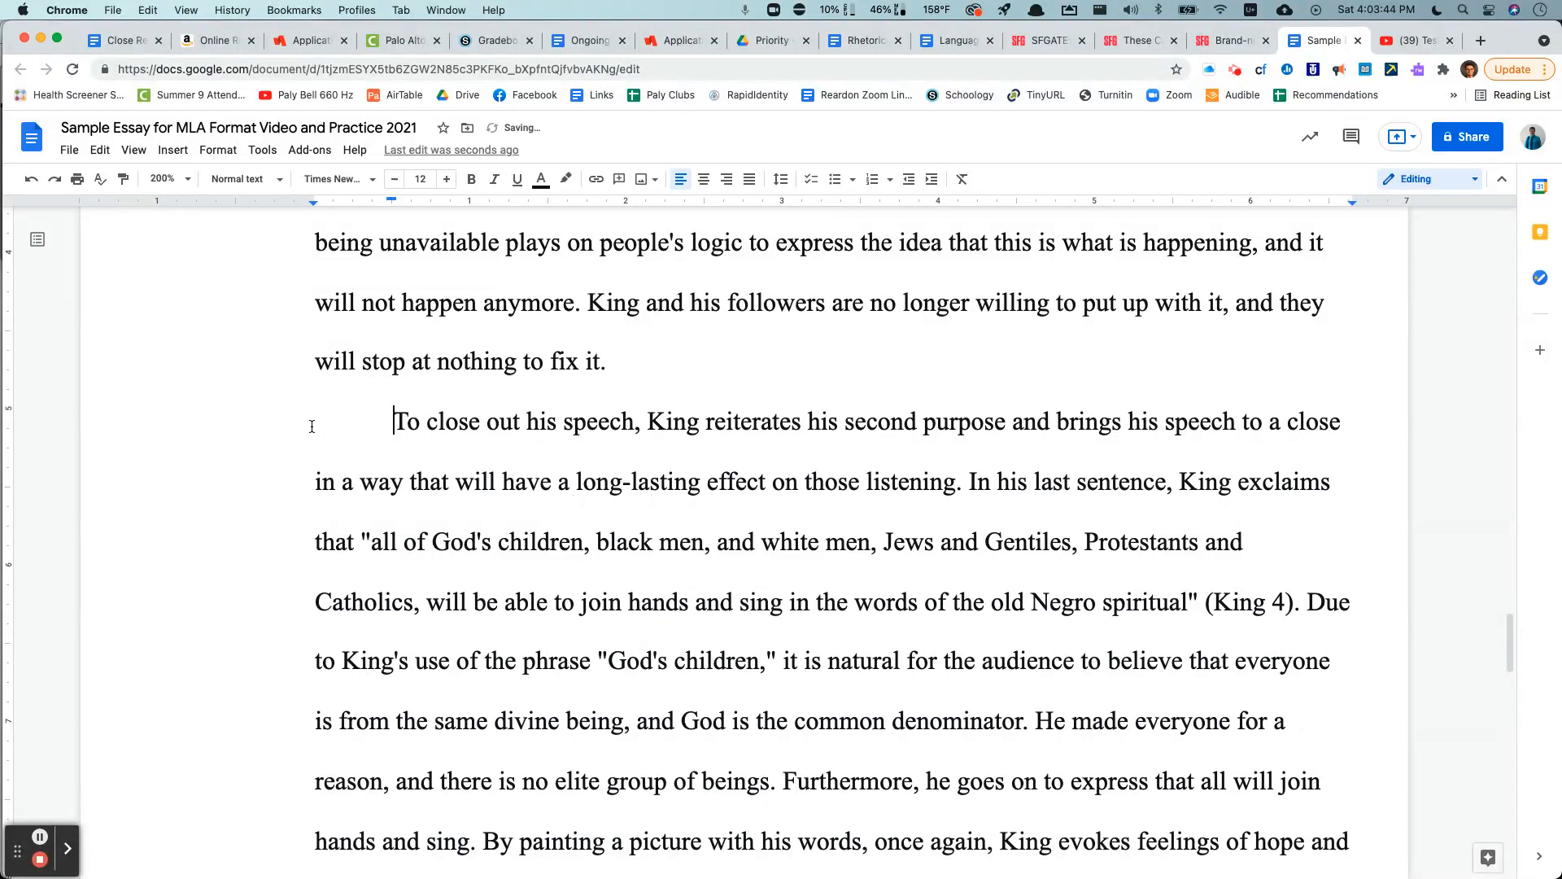
Set the page margins of the whole document to 1 inch on all four sides.
{"action": "scroll", "coordinate": [387, 486], "scroll_direction": "down", "scroll_amount": 3}
{"action": "scroll", "coordinate": [366, 529], "scroll_direction": "up", "scroll_amount": 20}
{"action": "scroll", "coordinate": [329, 578], "scroll_direction": "up", "scroll_amount": 20}
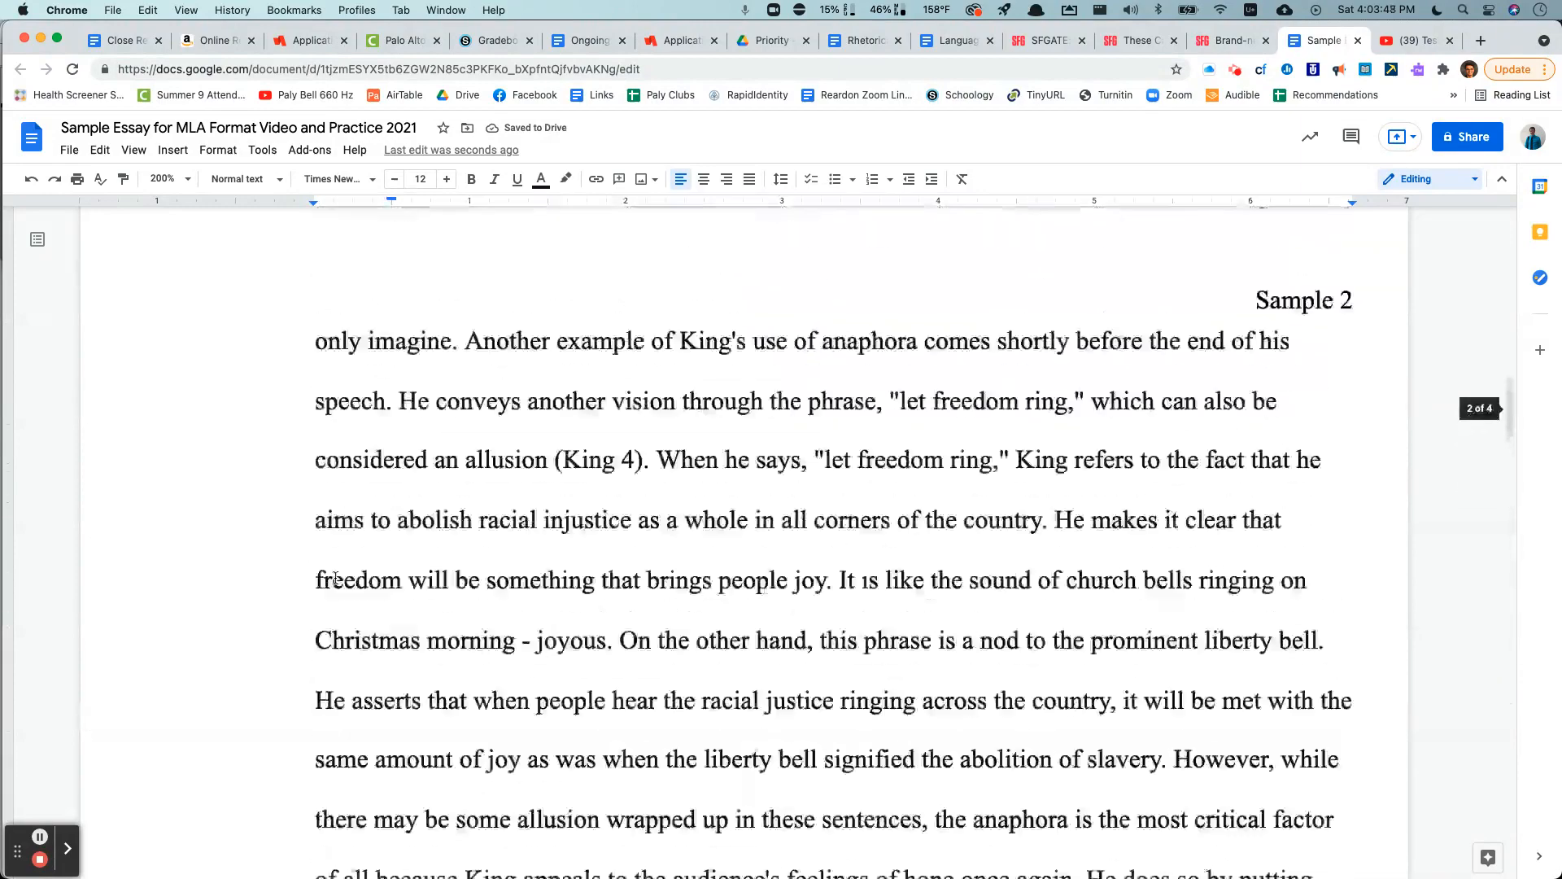
{"action": "scroll", "coordinate": [326, 594], "scroll_direction": "up", "scroll_amount": 5}
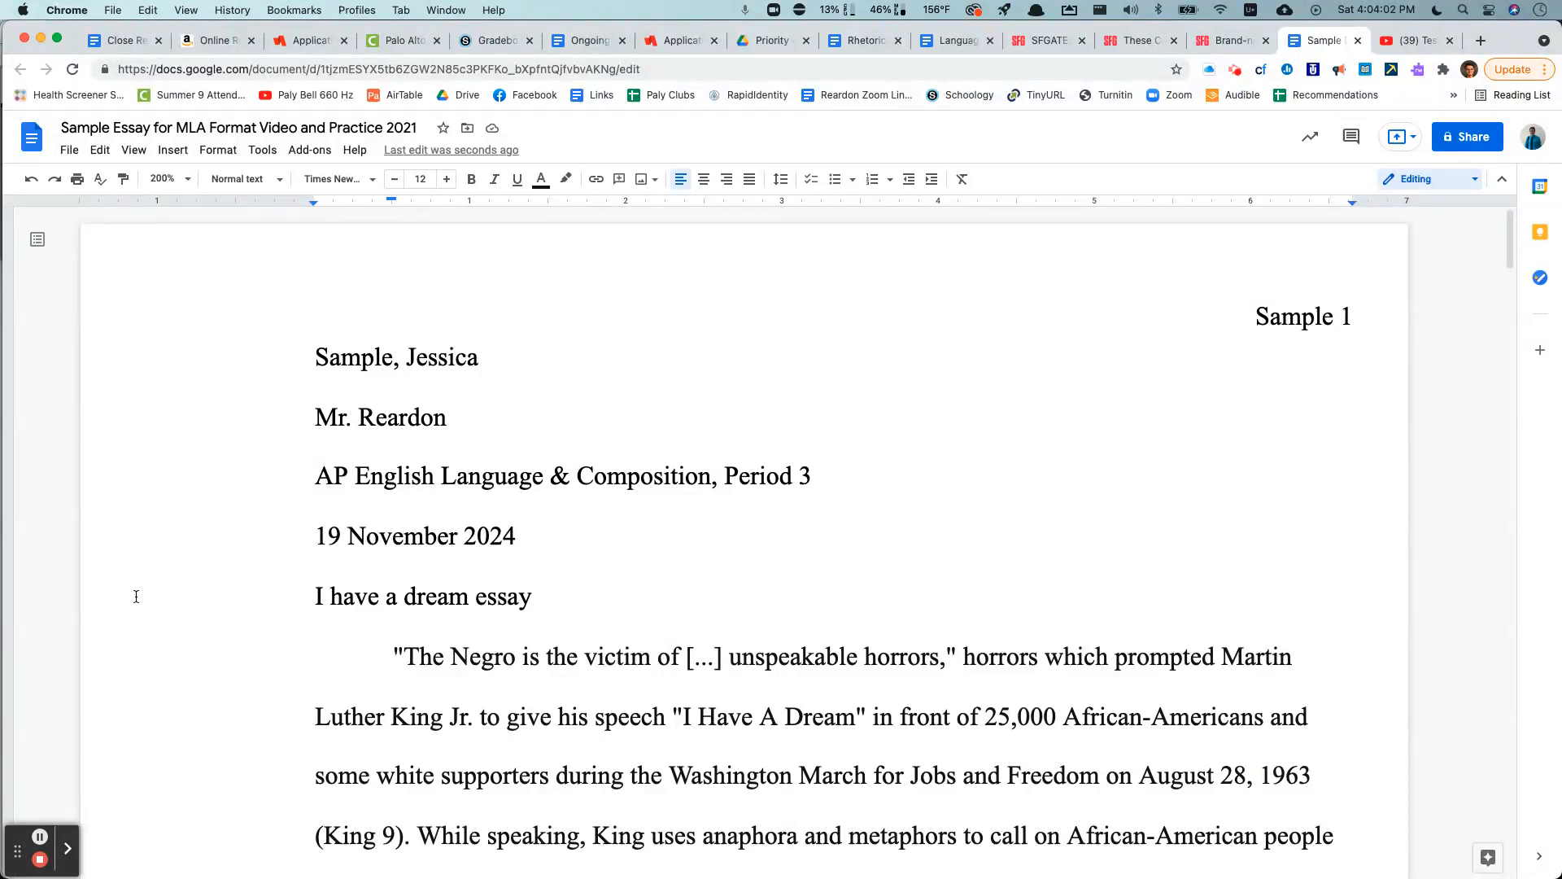
{"action": "left_click", "coordinate": [67, 152]}
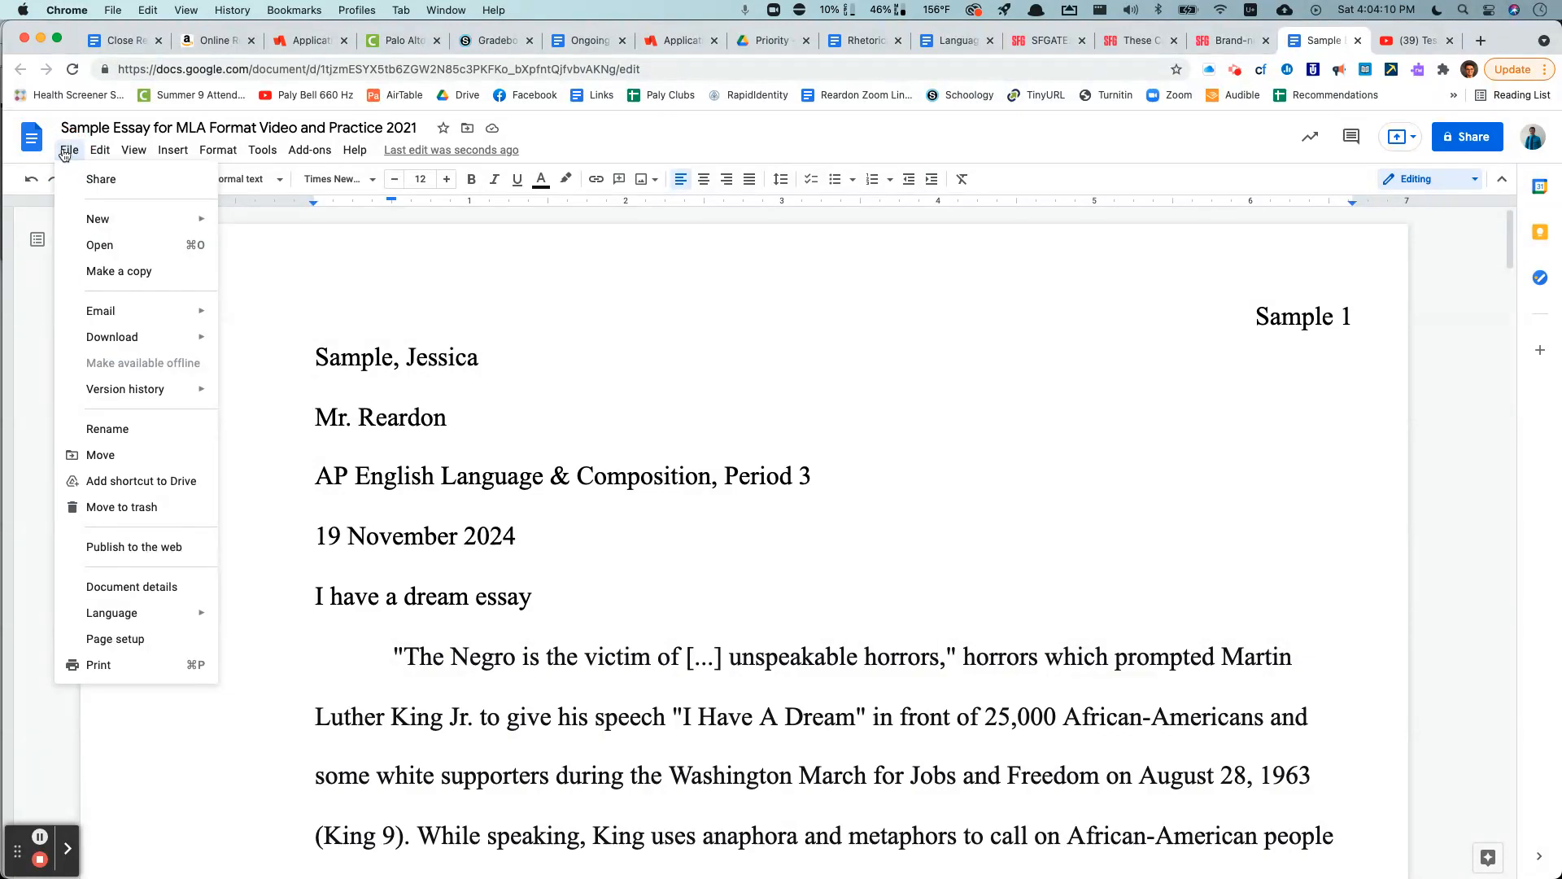
{"action": "left_click", "coordinate": [145, 643]}
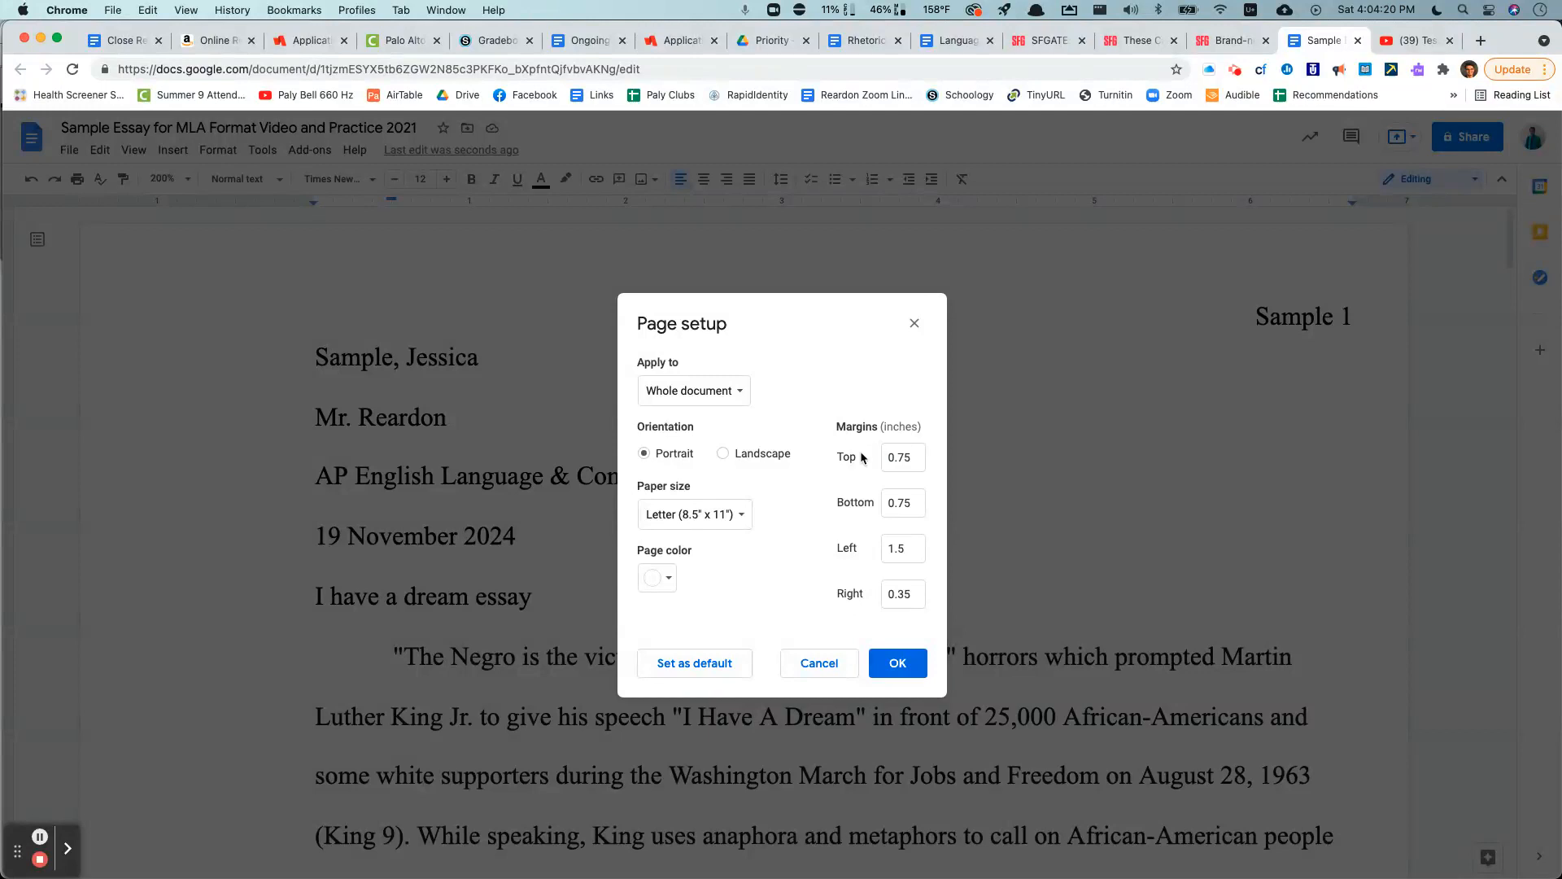
{"action": "left_click", "coordinate": [907, 453]}
{"action": "double_click", "coordinate": [907, 453]}
{"action": "double_click", "coordinate": [903, 464]}
{"action": "type", "text": "1"}
{"action": "key", "text": "Tab"}
{"action": "type", "text": "1"}
{"action": "key", "text": "Tab"}
{"action": "type", "text": "1"}
{"action": "key", "text": "Tab"}
{"action": "type", "text": "1"}
{"action": "left_click", "coordinate": [886, 674]}
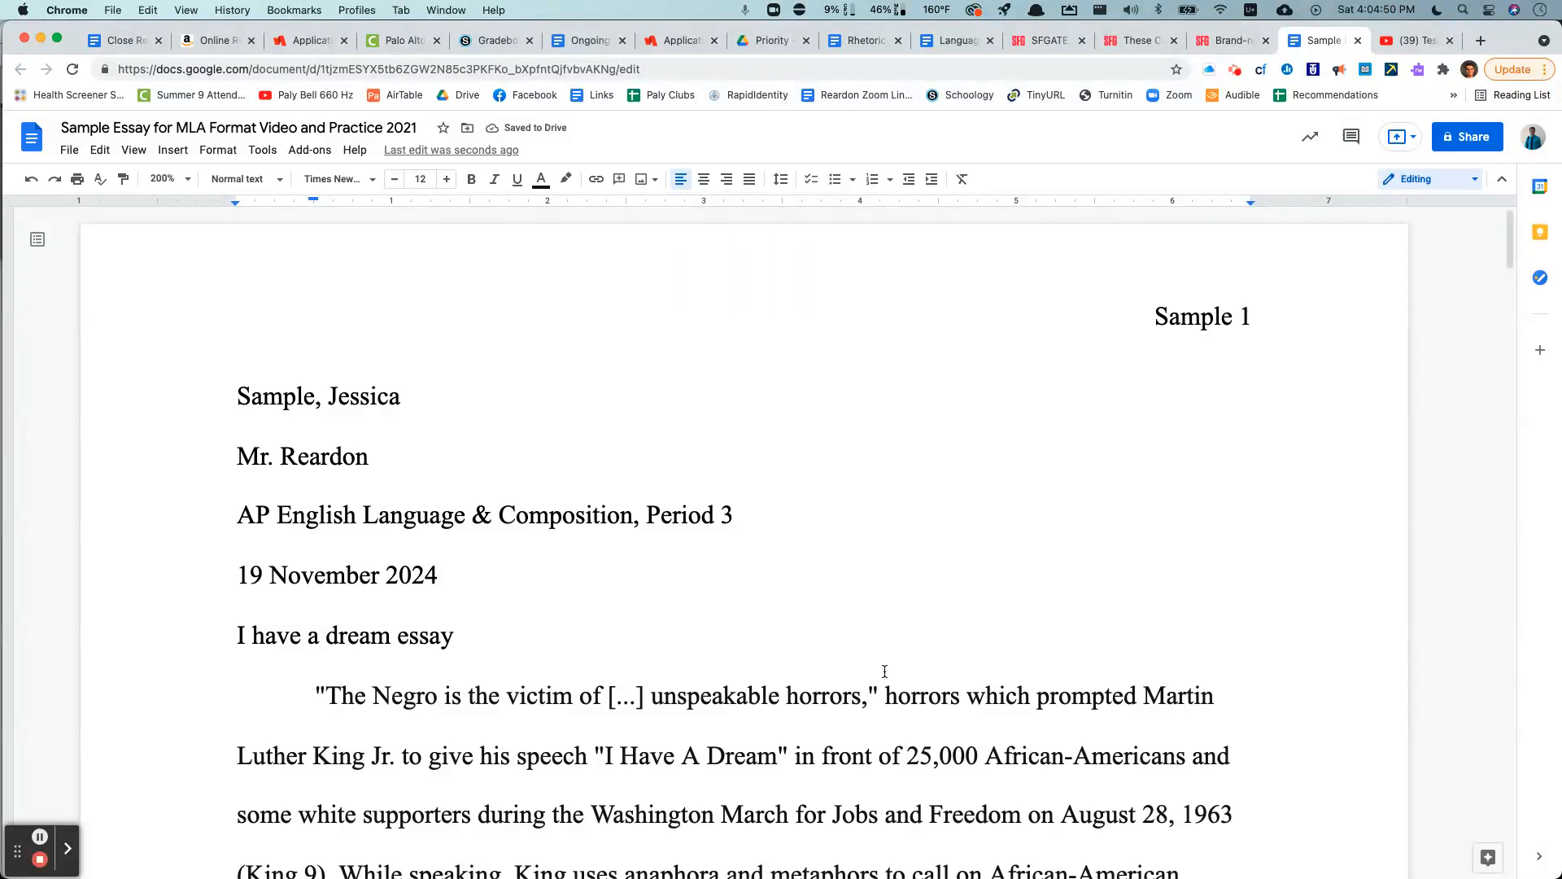
Center the essay title line "I have a dream essay" above the opening paragraph.
{"action": "scroll", "coordinate": [847, 740], "scroll_direction": "down", "scroll_amount": 5}
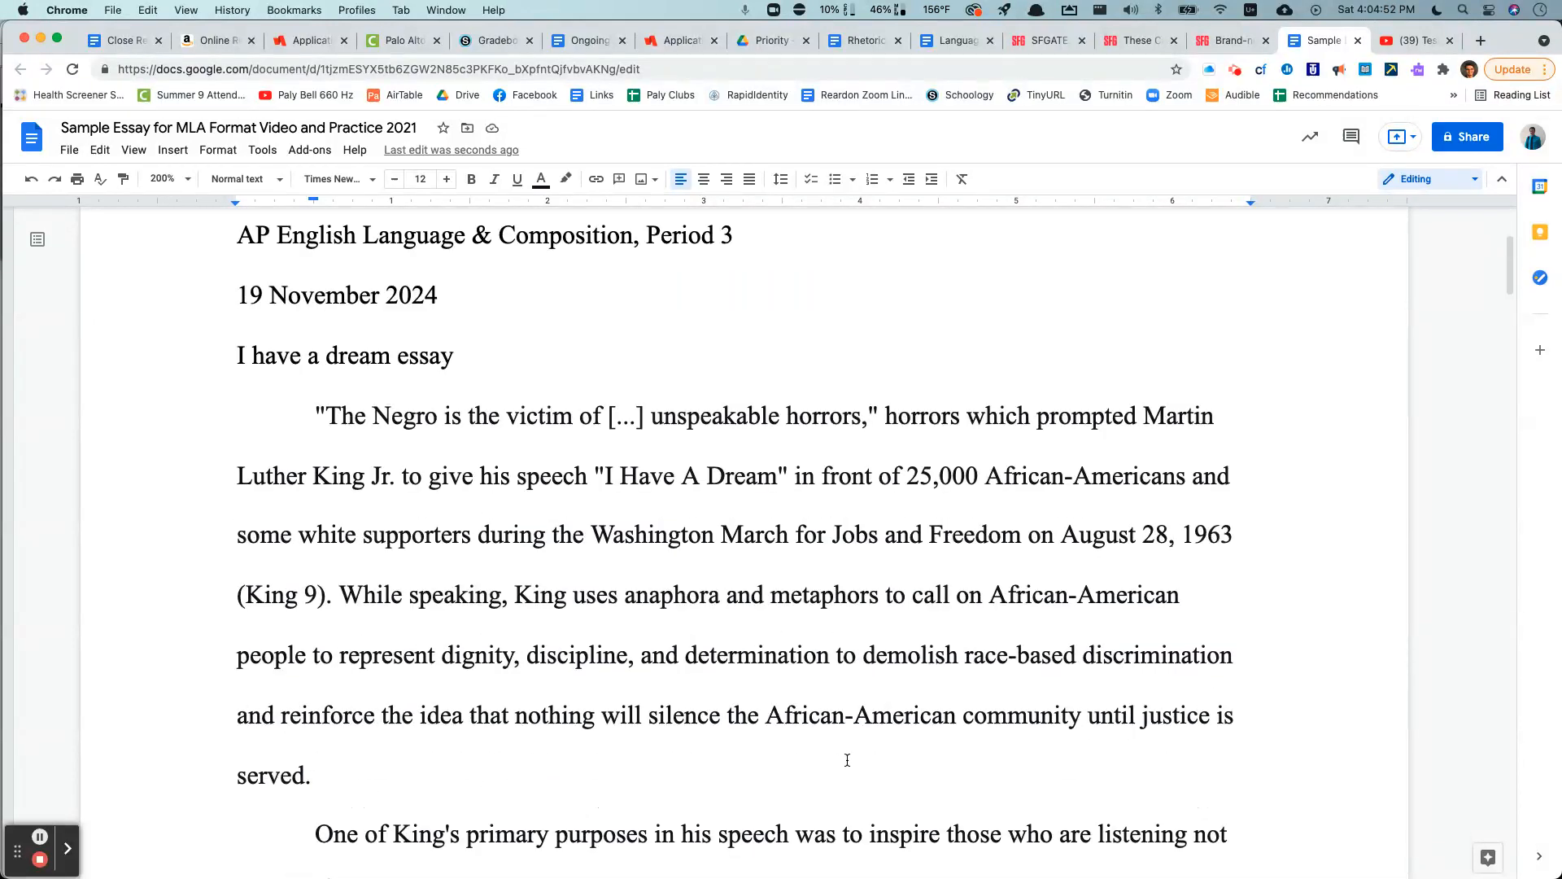
{"action": "scroll", "coordinate": [847, 853], "scroll_direction": "up", "scroll_amount": 5}
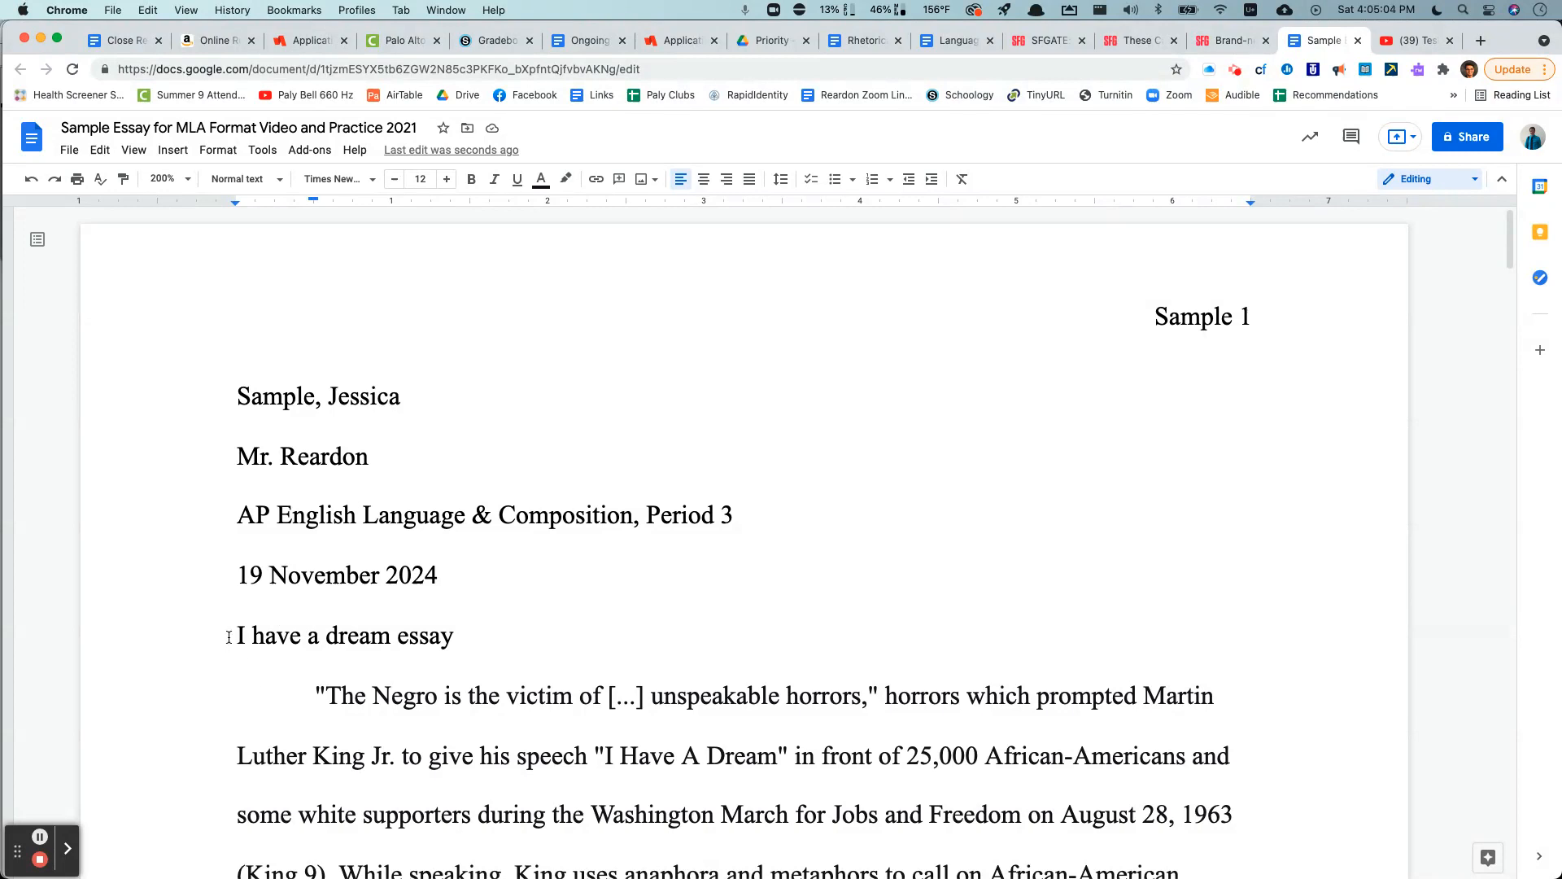
{"action": "left_click_drag", "start_coordinate": [229, 635], "coordinate": [459, 636]}
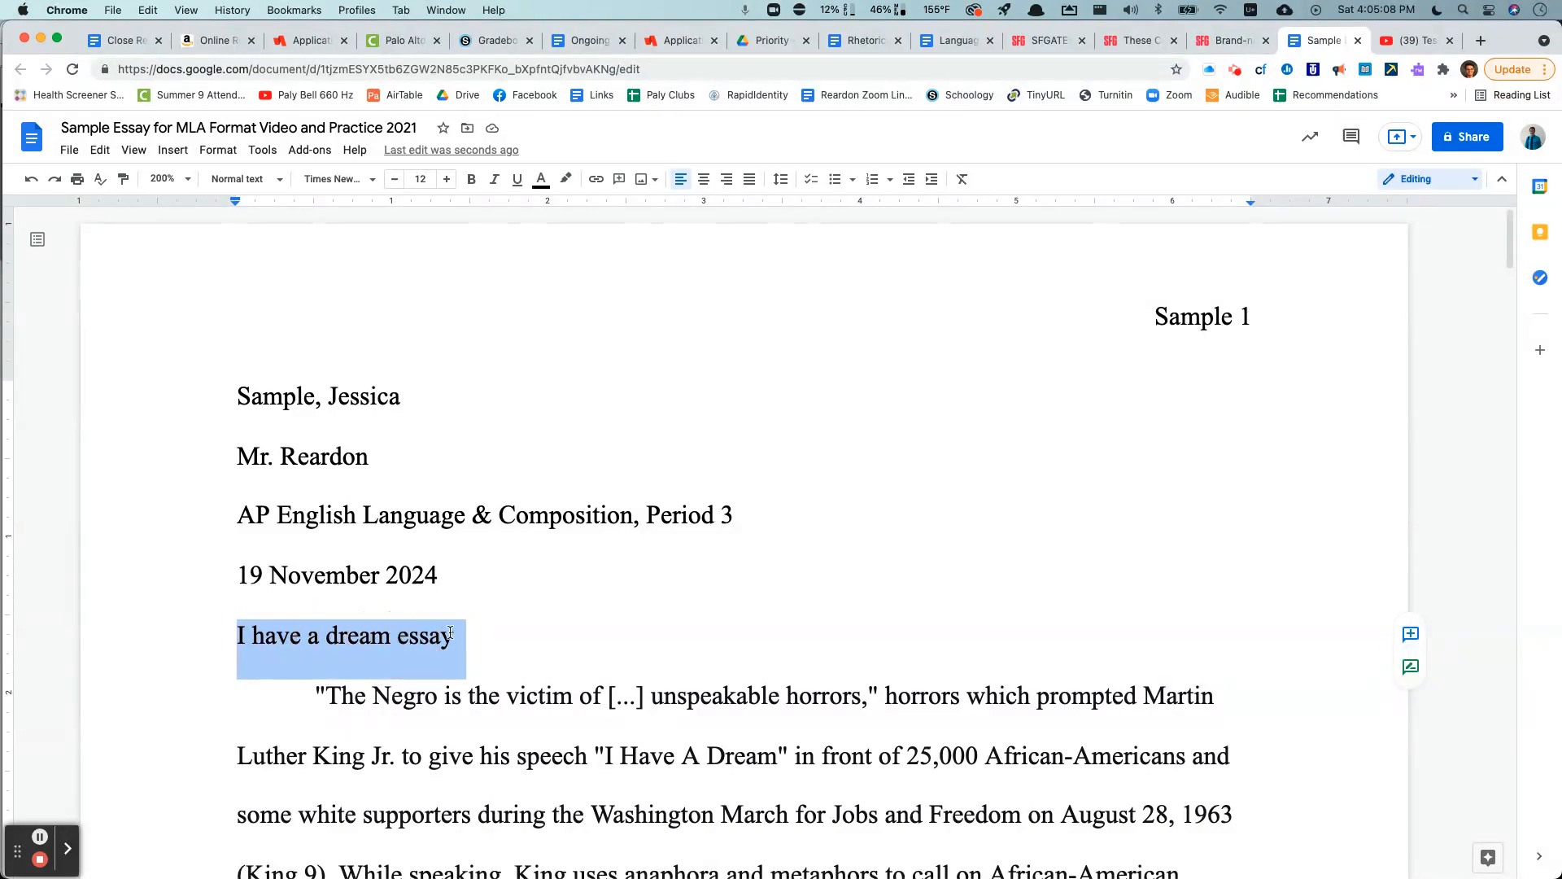
{"action": "left_click", "coordinate": [444, 631]}
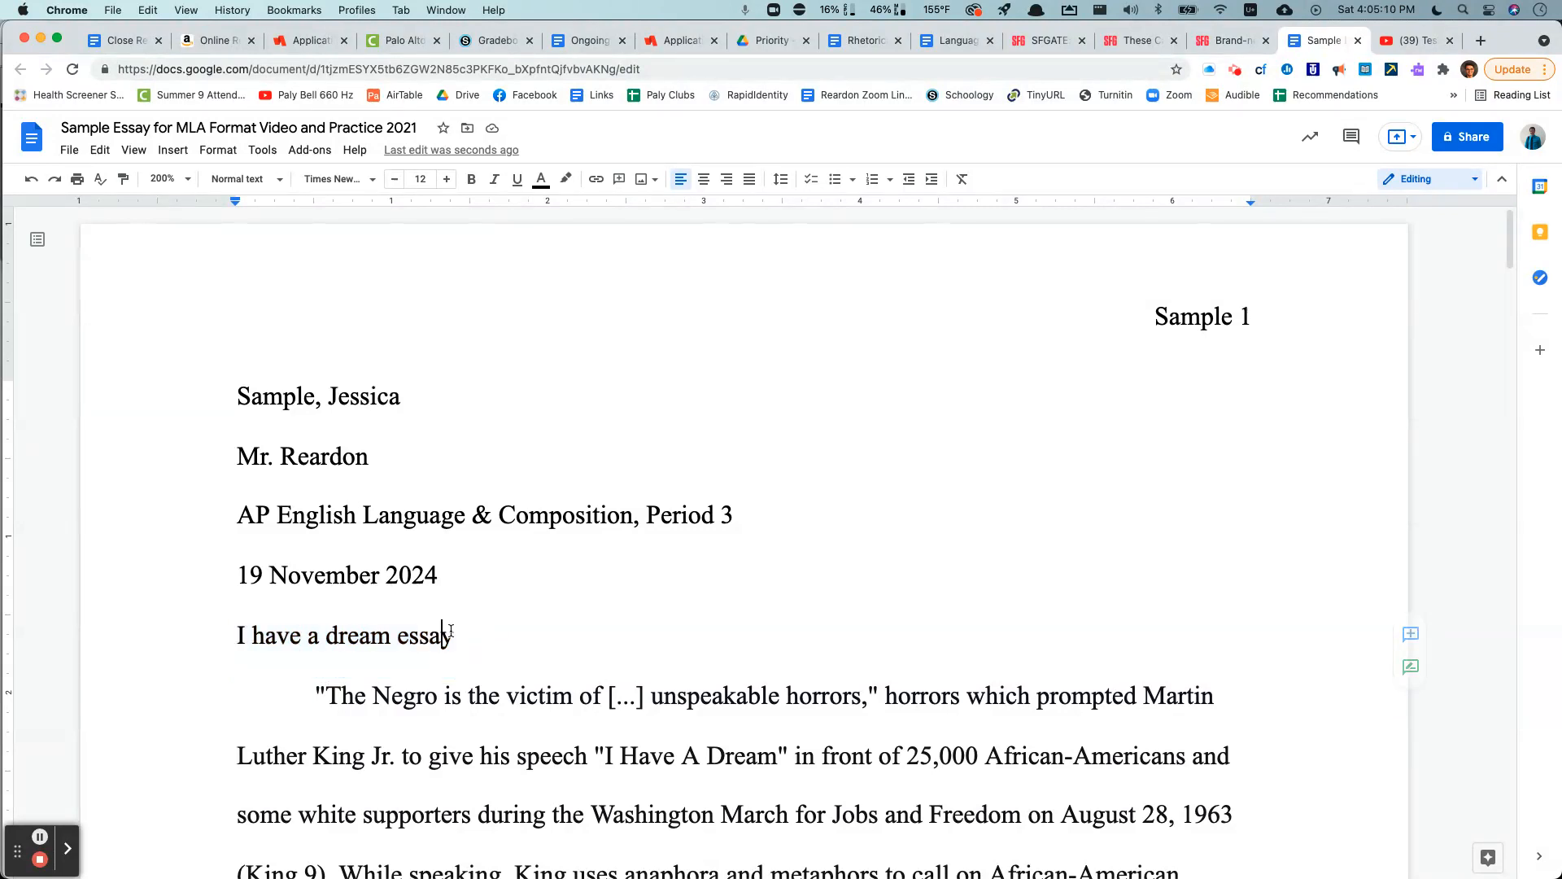
{"action": "left_click", "coordinate": [203, 633]}
{"action": "left_click_drag", "start_coordinate": [504, 630], "coordinate": [241, 638]}
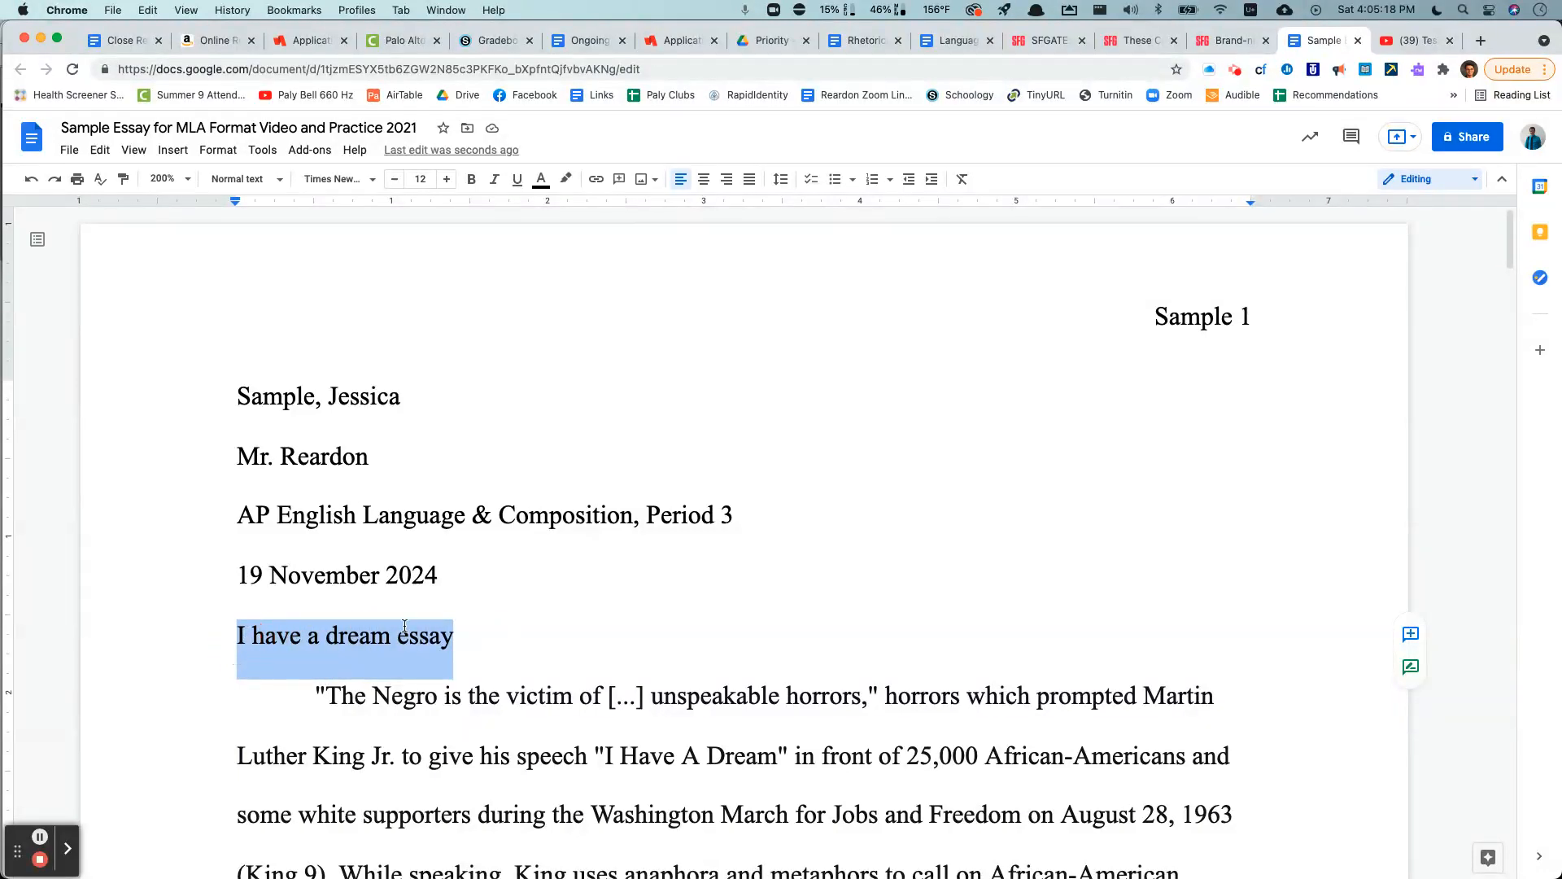
{"action": "left_click", "coordinate": [703, 185]}
{"action": "left_click", "coordinate": [734, 632]}
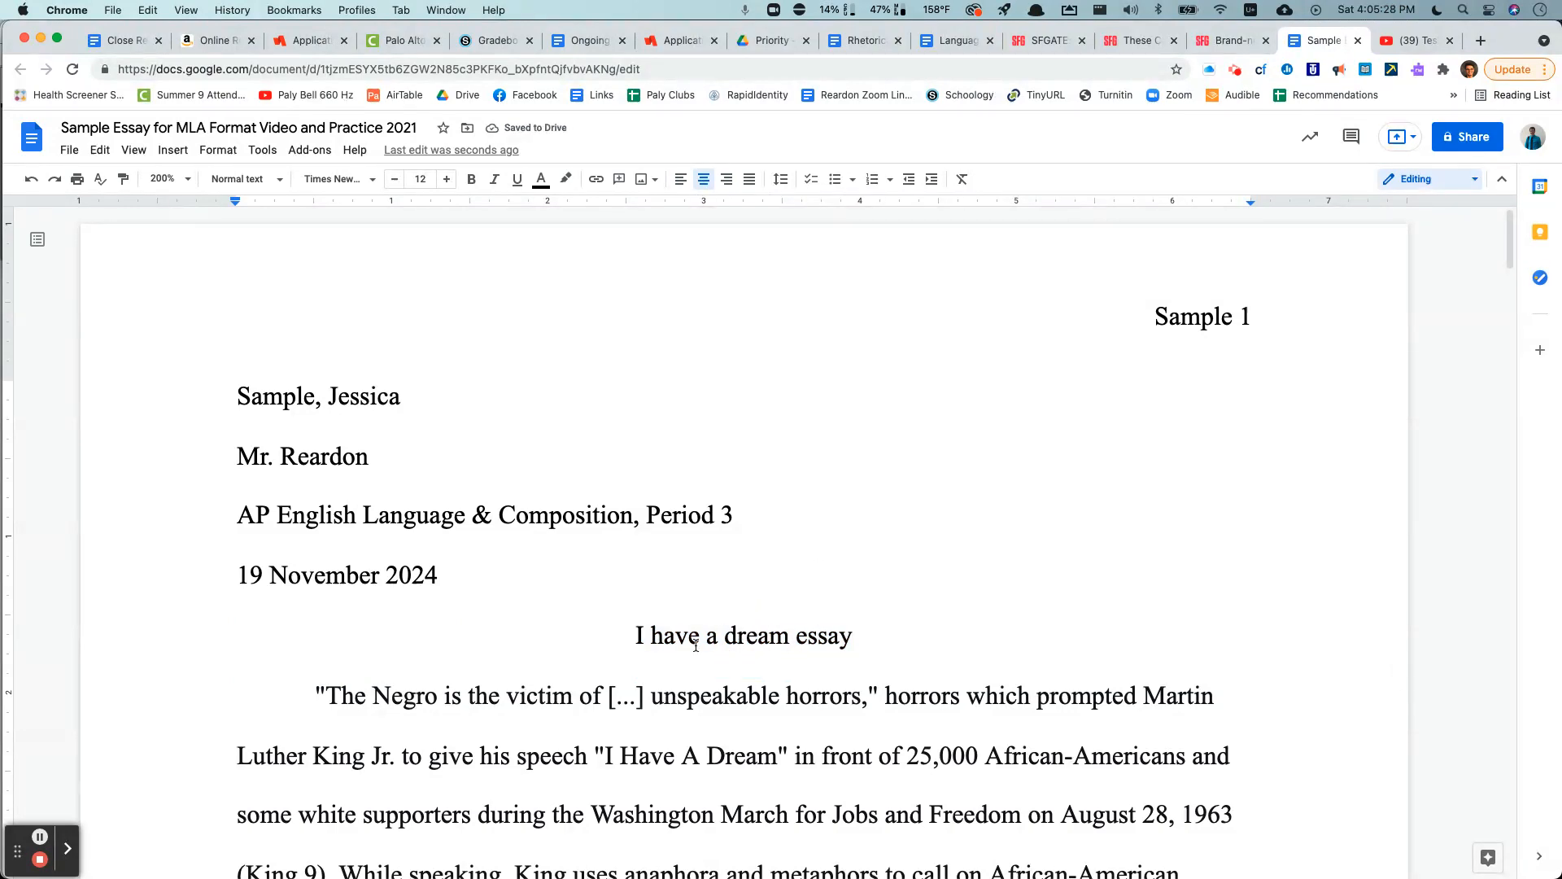
Capitalize the main words of the title so it reads "I Have a Dream Essay".
{"action": "left_click", "coordinate": [666, 625]}
{"action": "key", "text": "BackSpace"}
{"action": "type", "text": "H"}
{"action": "left_click", "coordinate": [735, 637]}
{"action": "key", "text": "BackSpace"}
{"action": "type", "text": "D"}
{"action": "left_click", "coordinate": [814, 636]}
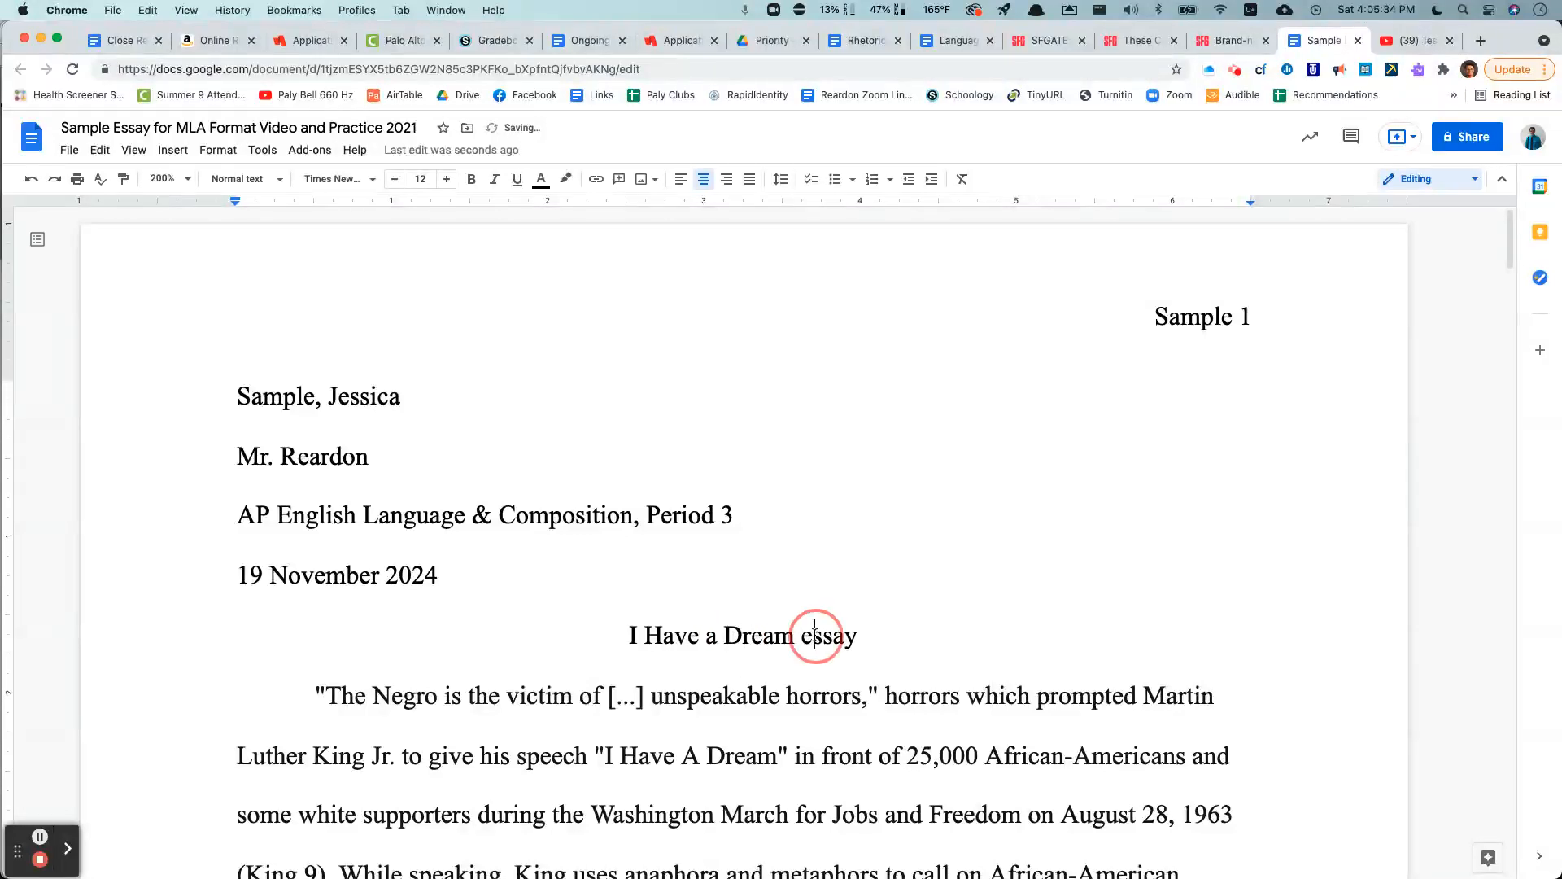
{"action": "key", "text": "BackSpace"}
{"action": "type", "text": "E"}
{"action": "left_click", "coordinate": [919, 655]}
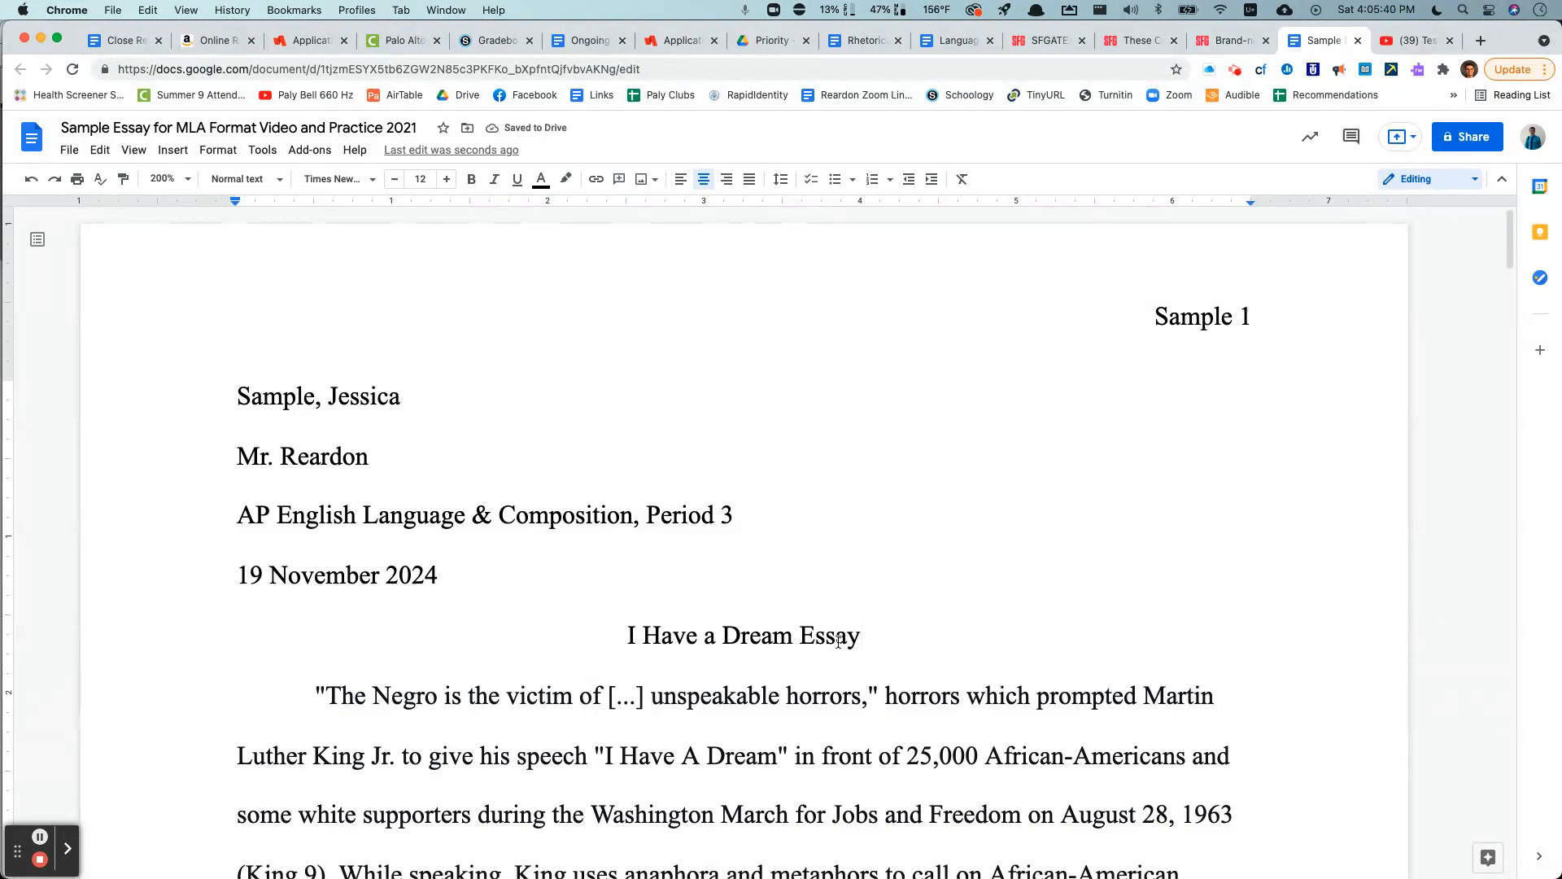
Enclose the speech name "I Have a Dream" in quotation marks within the essay title.
{"action": "left_click", "coordinate": [796, 636]}
{"action": "type", "text": "\""}
{"action": "left_click", "coordinate": [603, 635]}
{"action": "type", "text": "\""}
{"action": "left_click", "coordinate": [813, 694]}
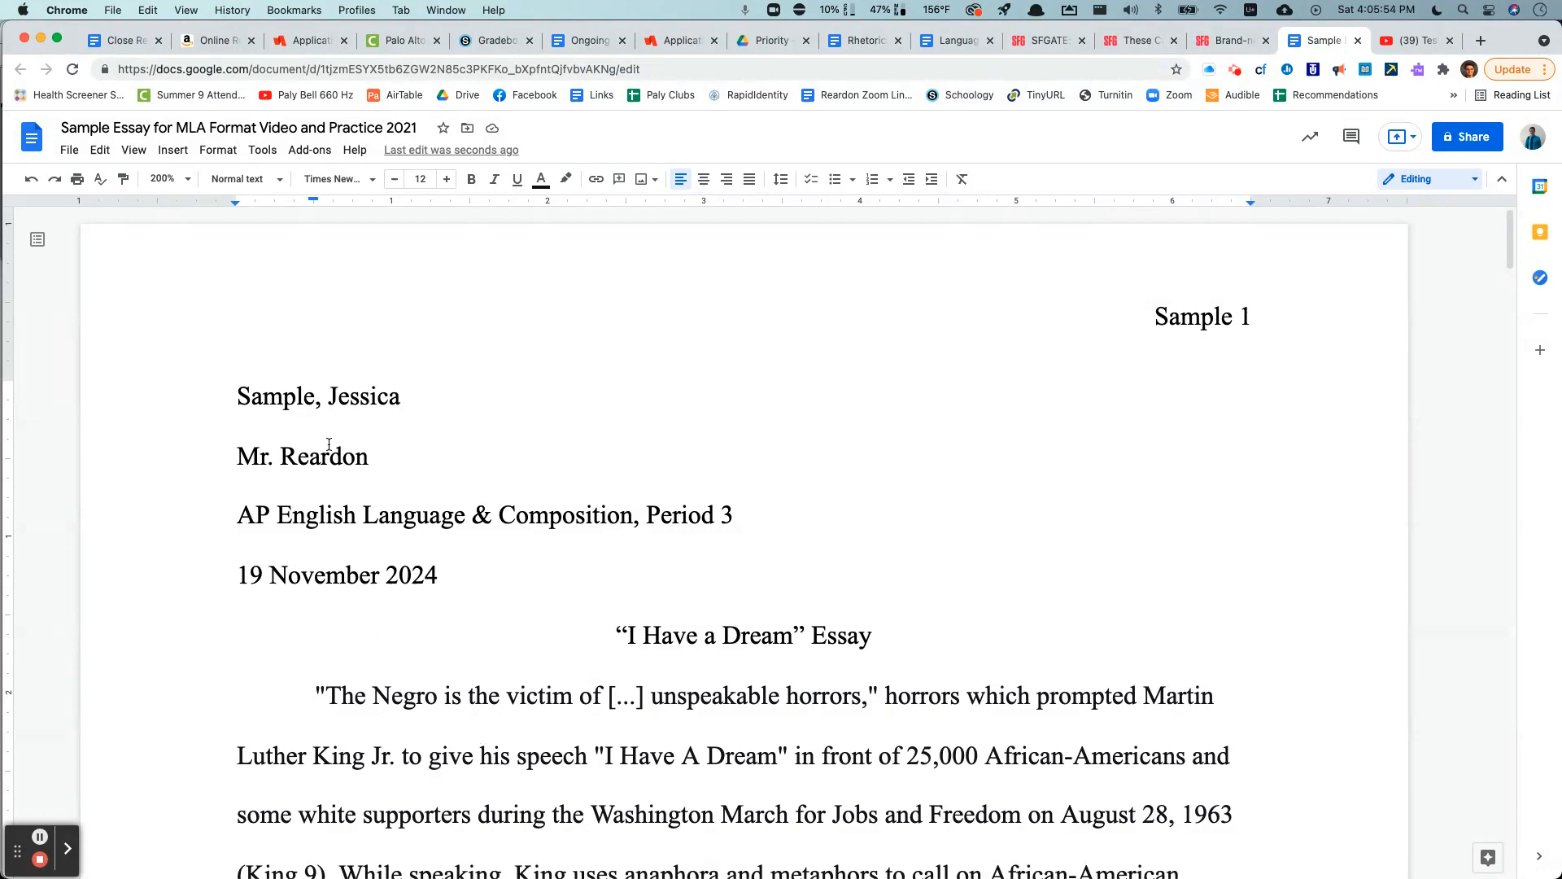
Review the left alignment, heading lines and first-line paragraph indents throughout the essay.
{"action": "right_click", "coordinate": [238, 425]}
{"action": "left_click", "coordinate": [223, 428]}
{"action": "scroll", "coordinate": [209, 358], "scroll_direction": "down", "scroll_amount": 3}
{"action": "scroll", "coordinate": [209, 358], "scroll_direction": "up", "scroll_amount": 3}
{"action": "scroll", "coordinate": [232, 384], "scroll_direction": "down", "scroll_amount": 1}
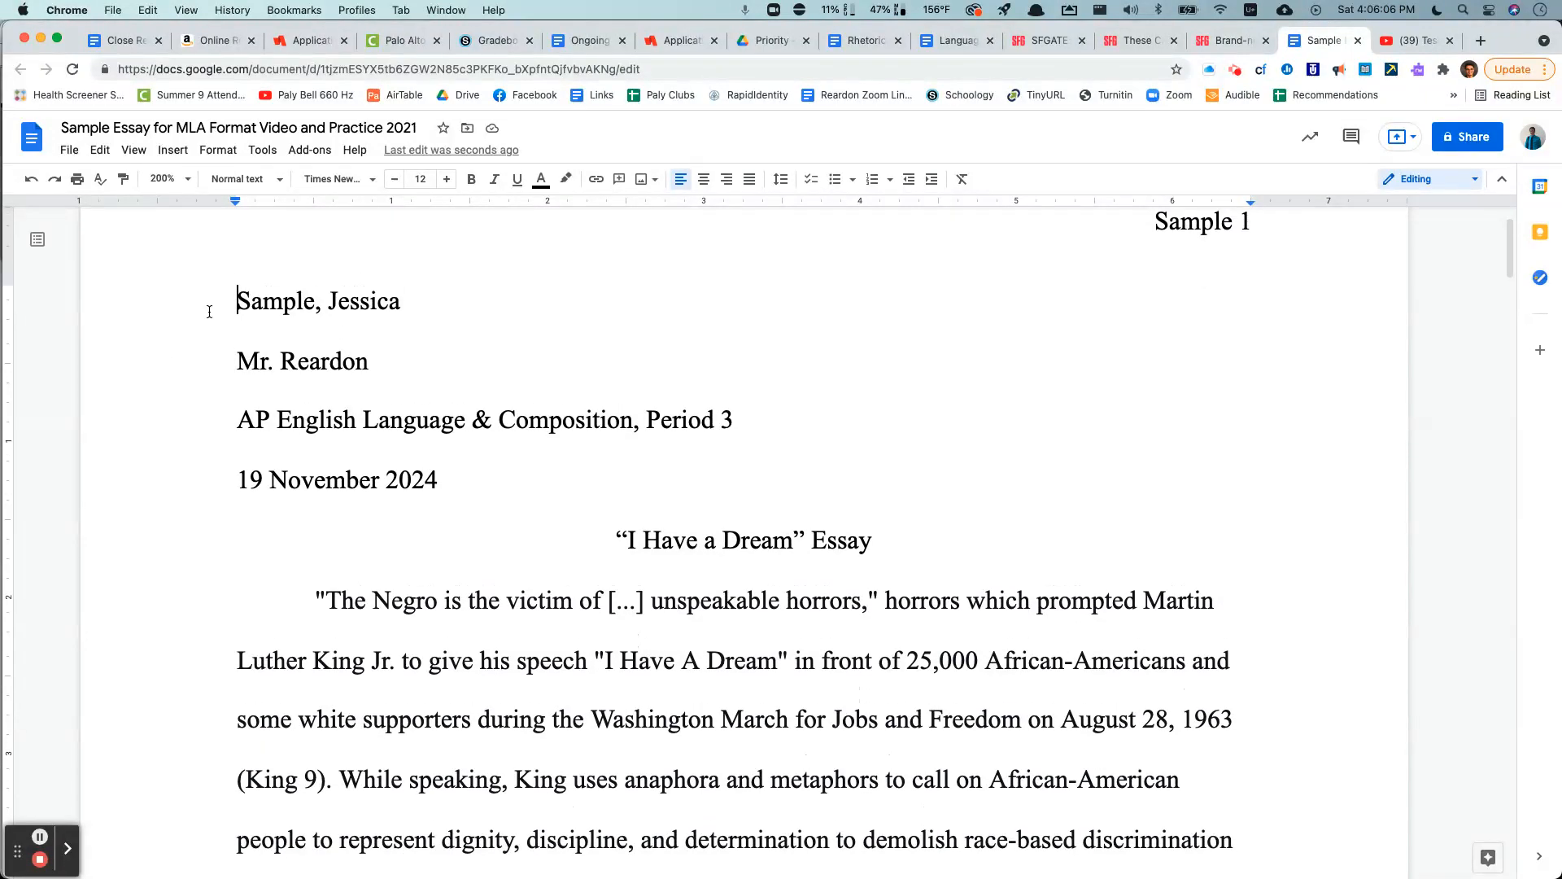
{"action": "scroll", "coordinate": [227, 293], "scroll_direction": "up", "scroll_amount": 1}
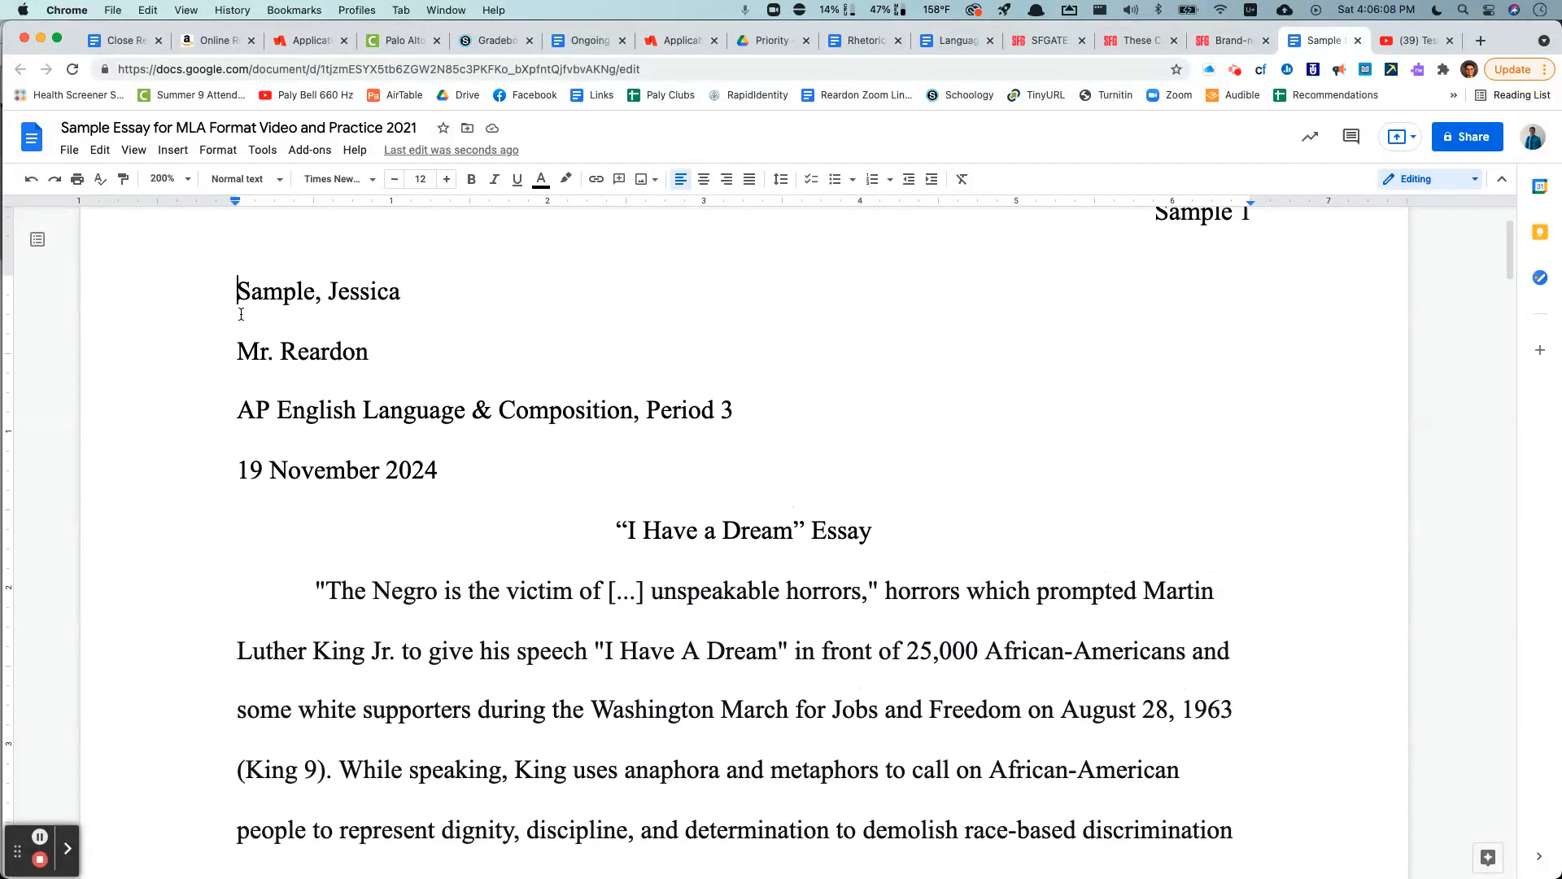
{"action": "scroll", "coordinate": [214, 374], "scroll_direction": "down", "scroll_amount": 20}
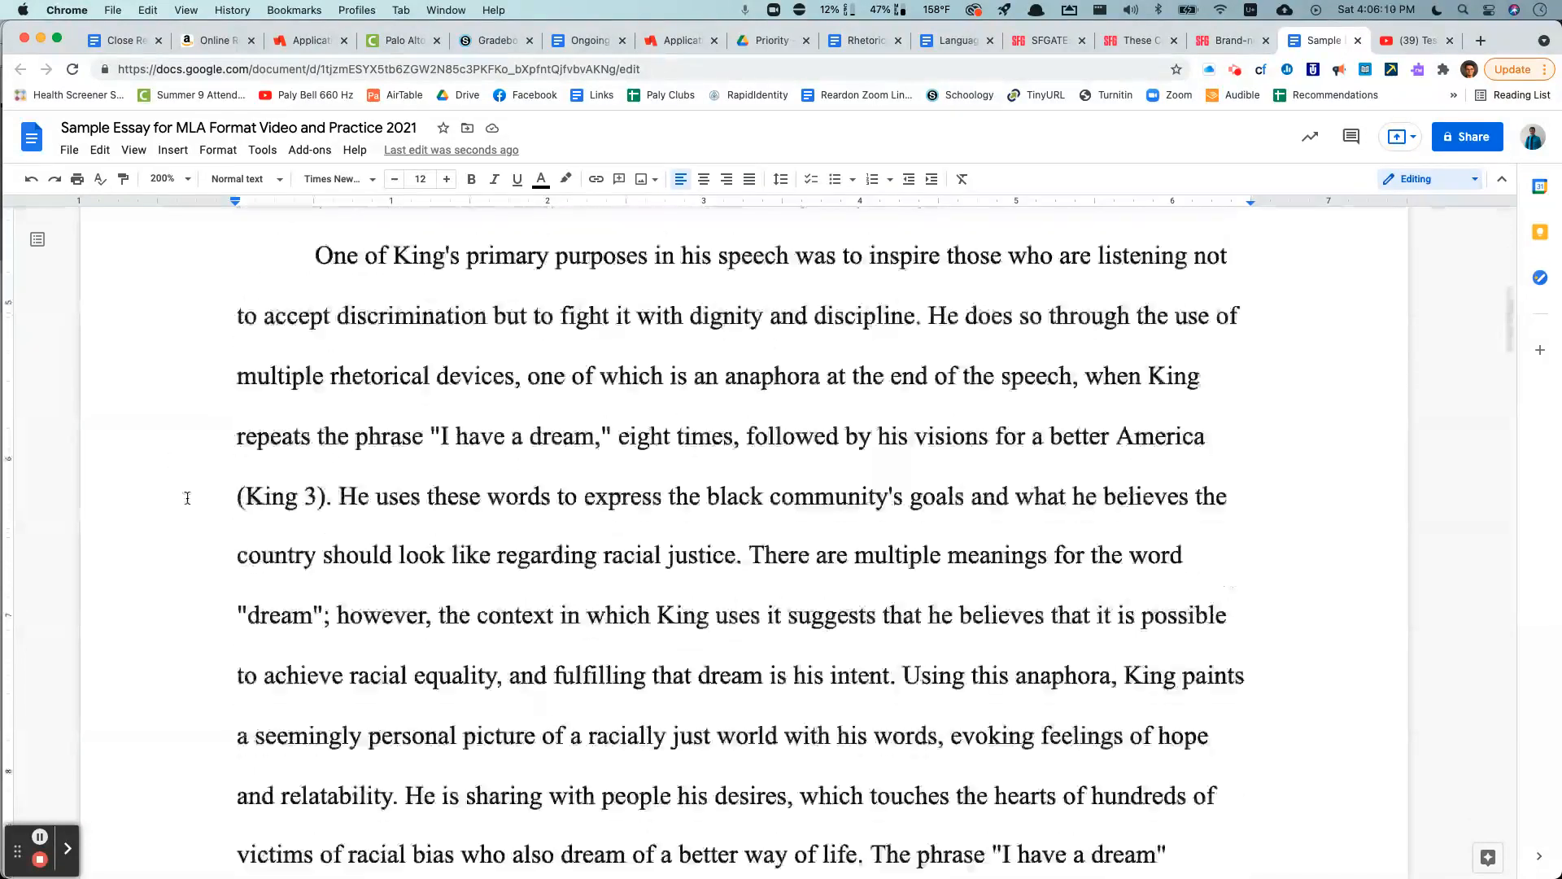
{"action": "scroll", "coordinate": [202, 529], "scroll_direction": "down", "scroll_amount": 10}
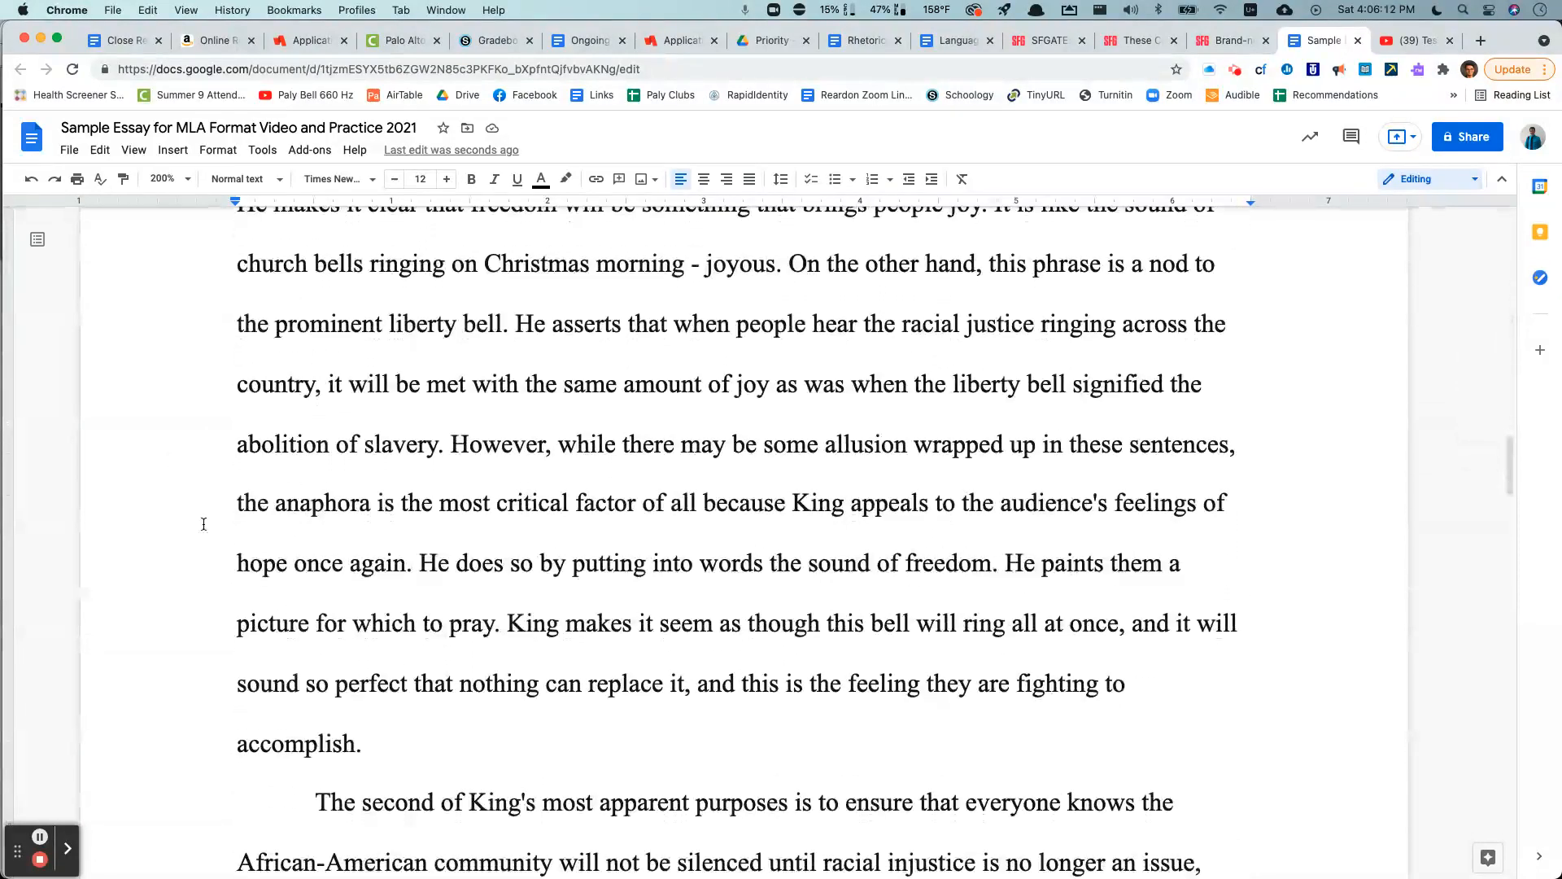
{"action": "scroll", "coordinate": [202, 517], "scroll_direction": "down", "scroll_amount": 4}
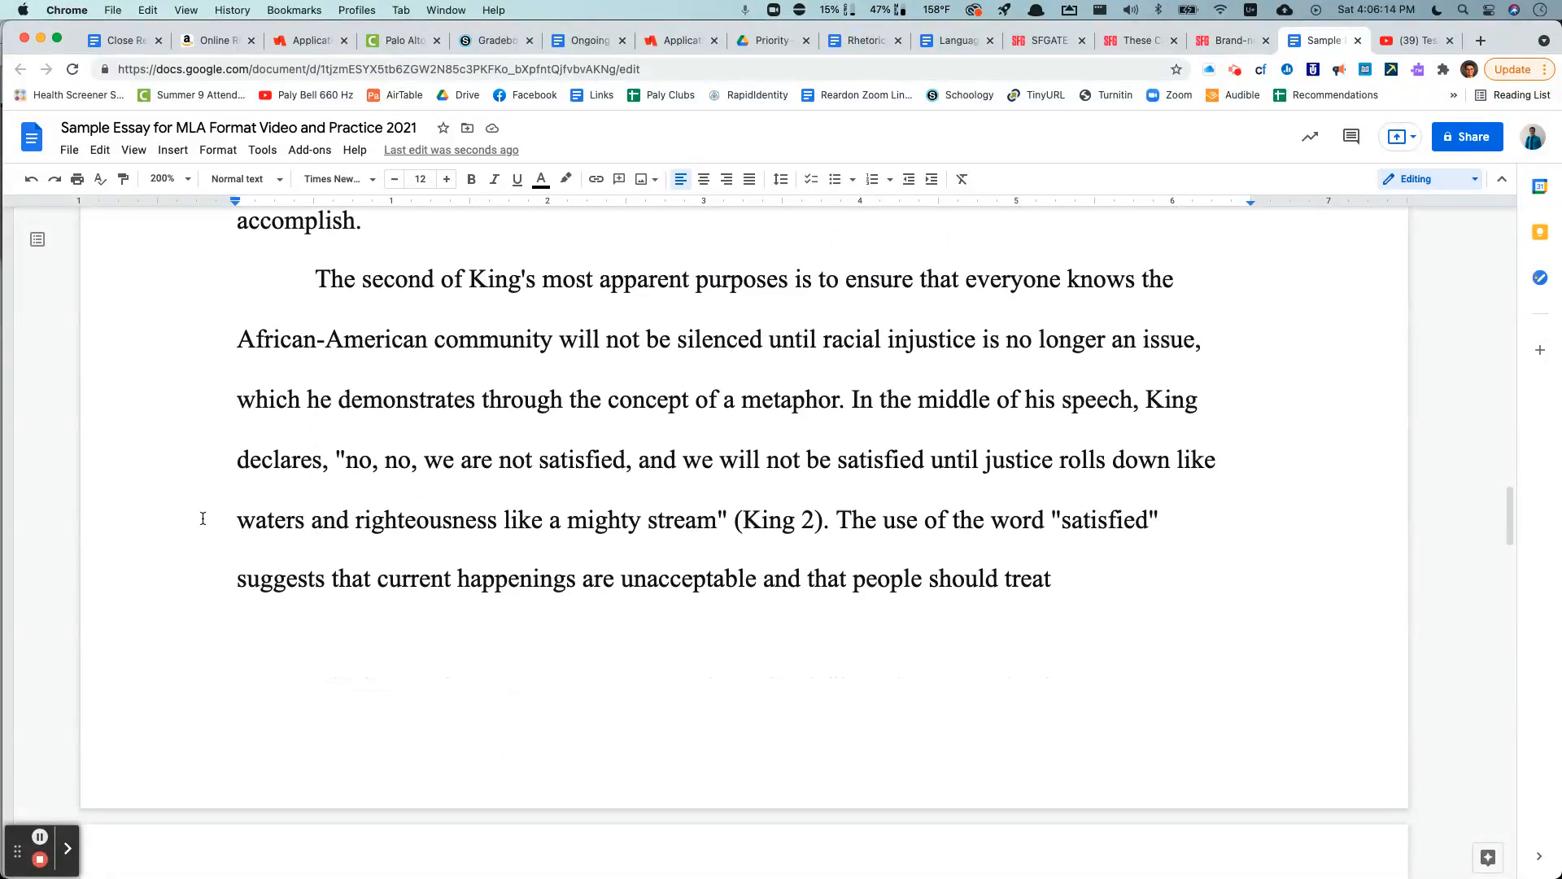
{"action": "scroll", "coordinate": [309, 342], "scroll_direction": "up", "scroll_amount": 1}
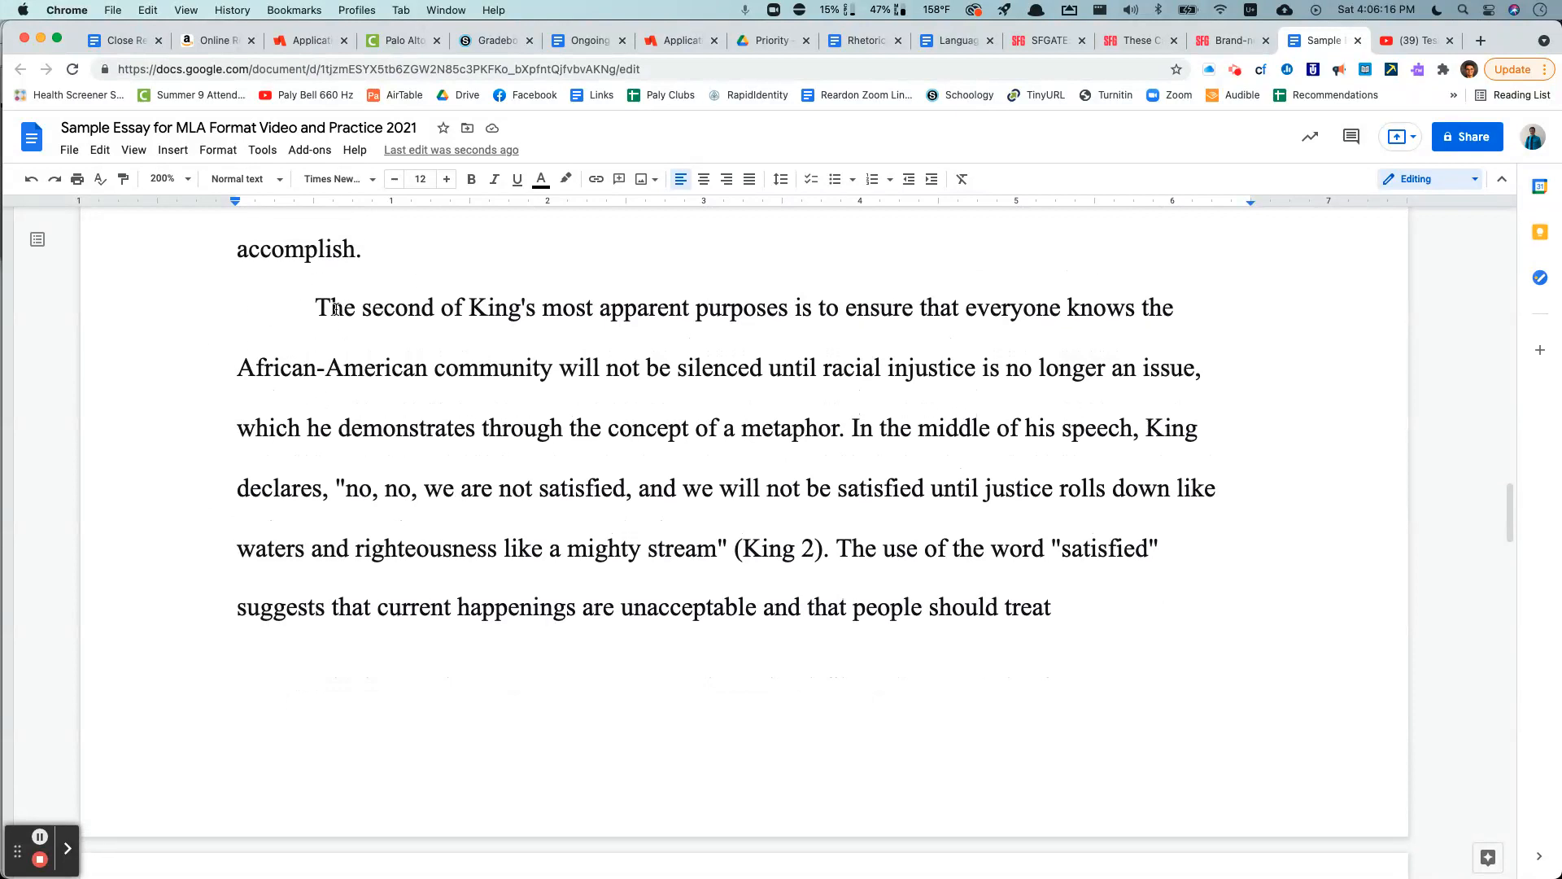
{"action": "scroll", "coordinate": [243, 342], "scroll_direction": "down", "scroll_amount": 3}
{"action": "scroll", "coordinate": [266, 470], "scroll_direction": "down", "scroll_amount": 3}
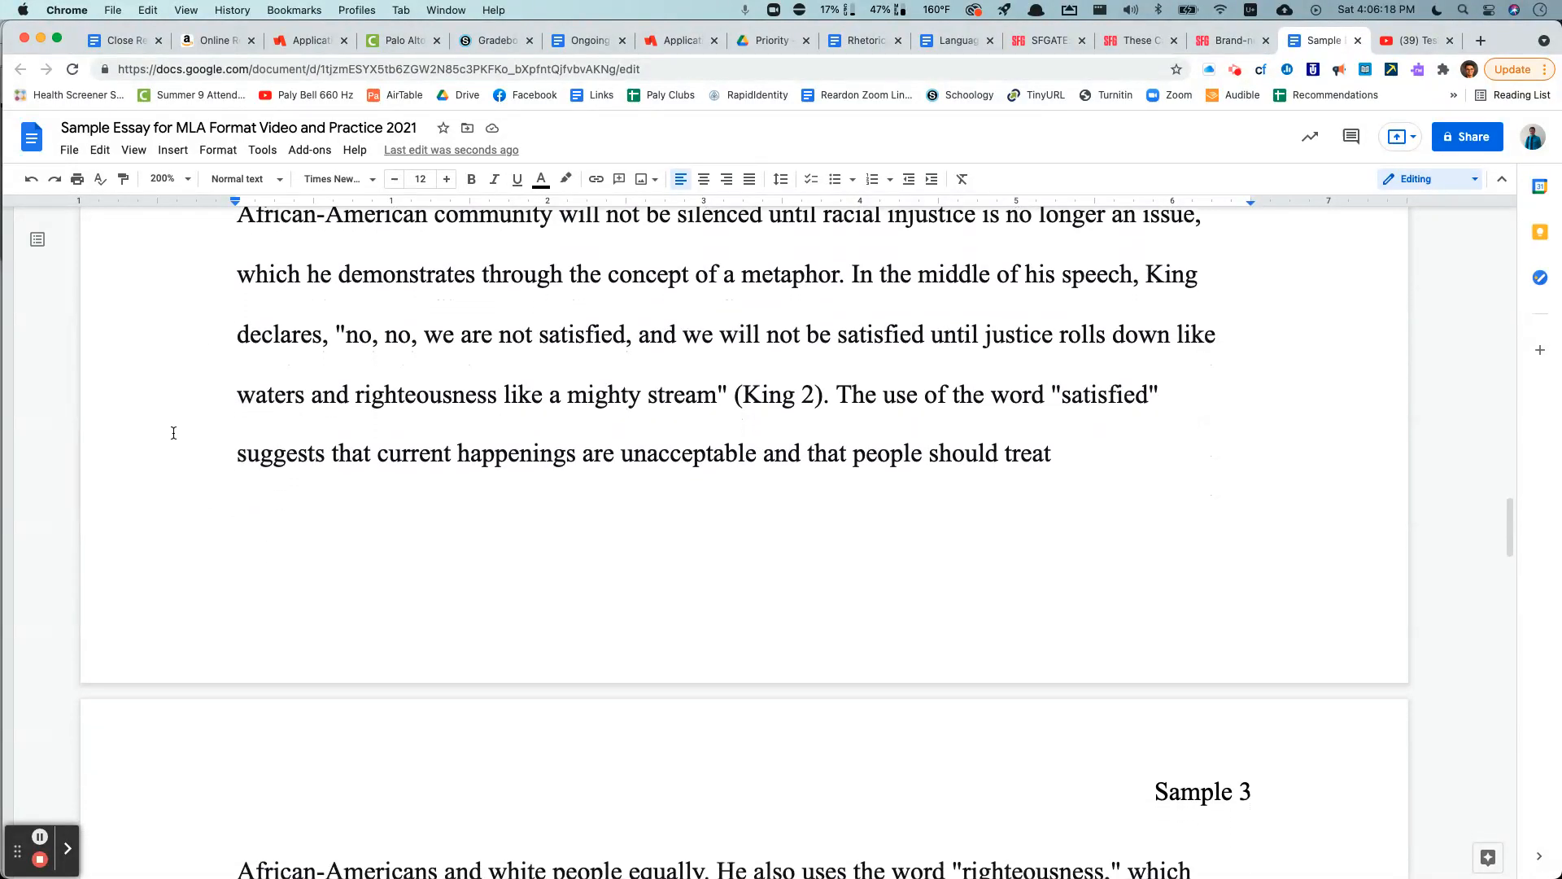
{"action": "scroll", "coordinate": [186, 423], "scroll_direction": "down", "scroll_amount": 20}
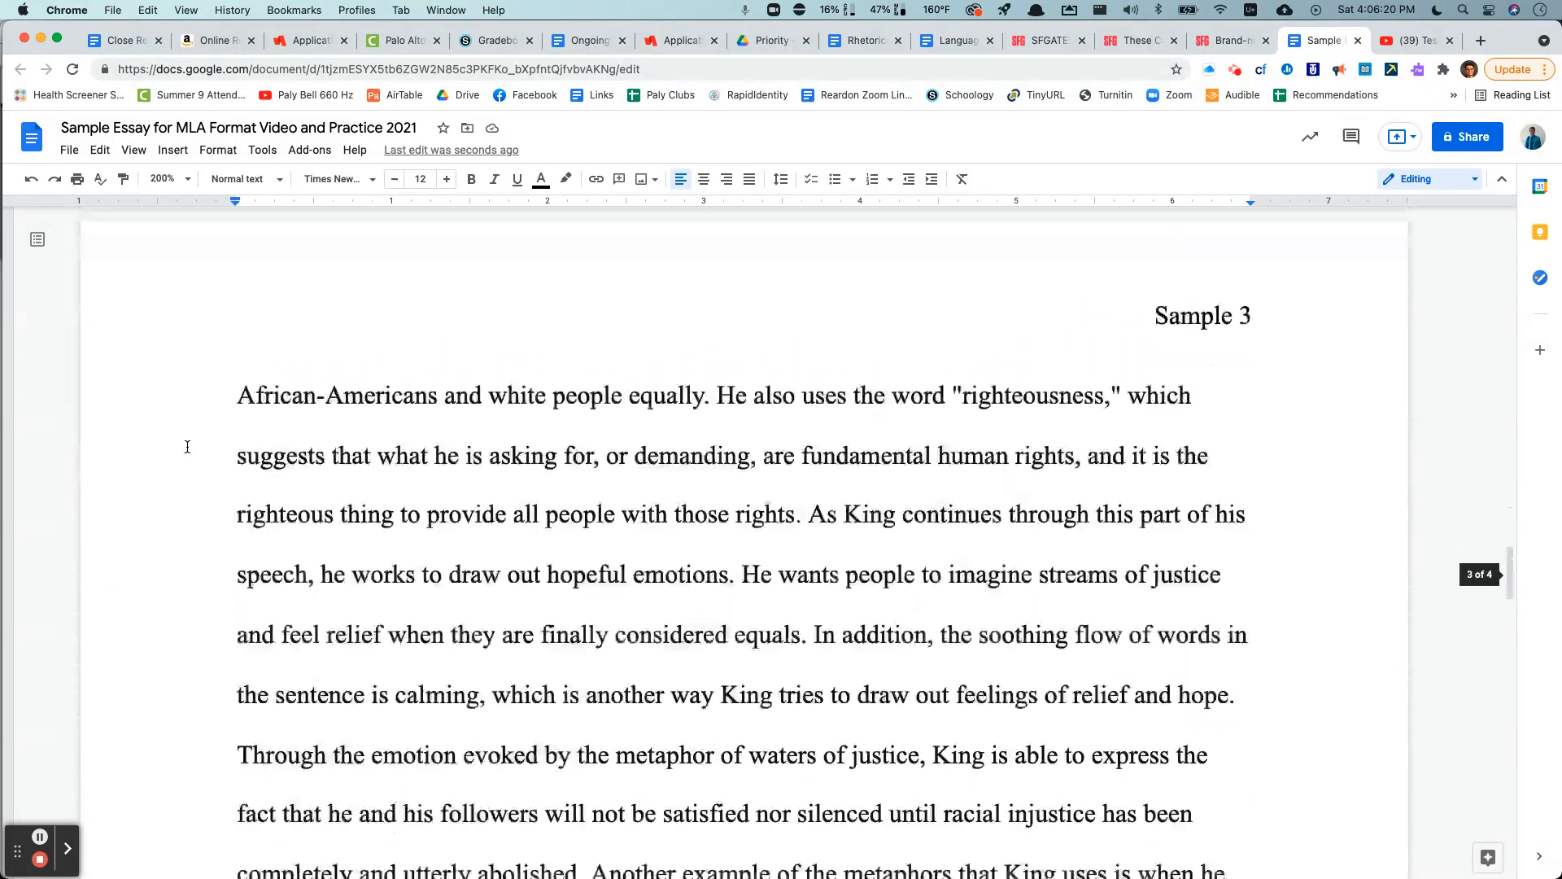
{"action": "scroll", "coordinate": [188, 446], "scroll_direction": "up", "scroll_amount": 20}
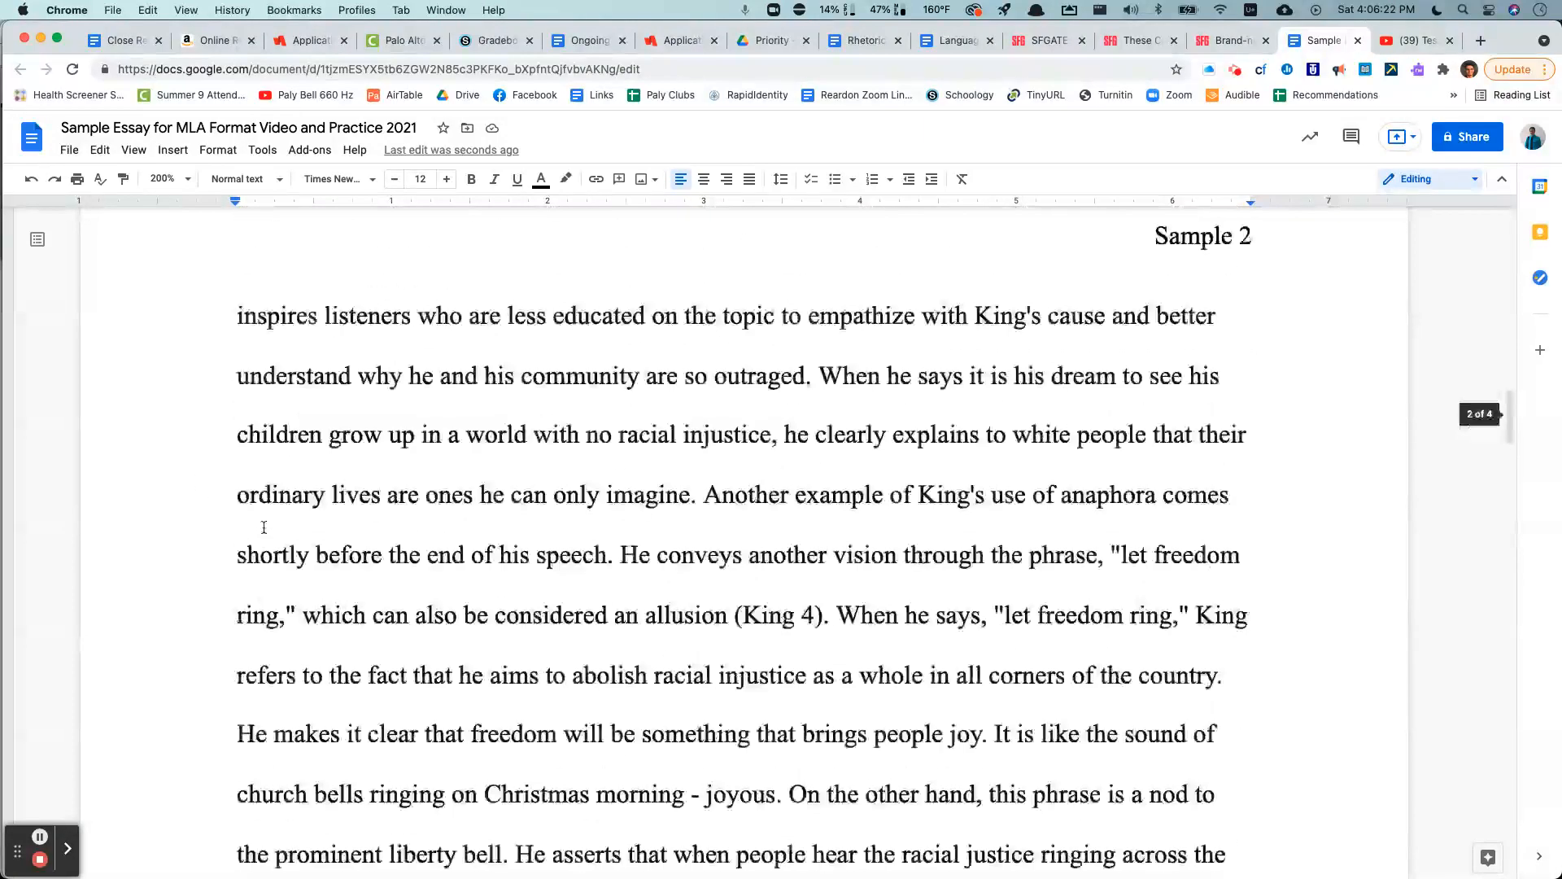
Try center alignment on the opening paragraph and return it to left alignment.
{"action": "left_click_drag", "start_coordinate": [382, 574], "coordinate": [242, 261]}
{"action": "left_click", "coordinate": [708, 180]}
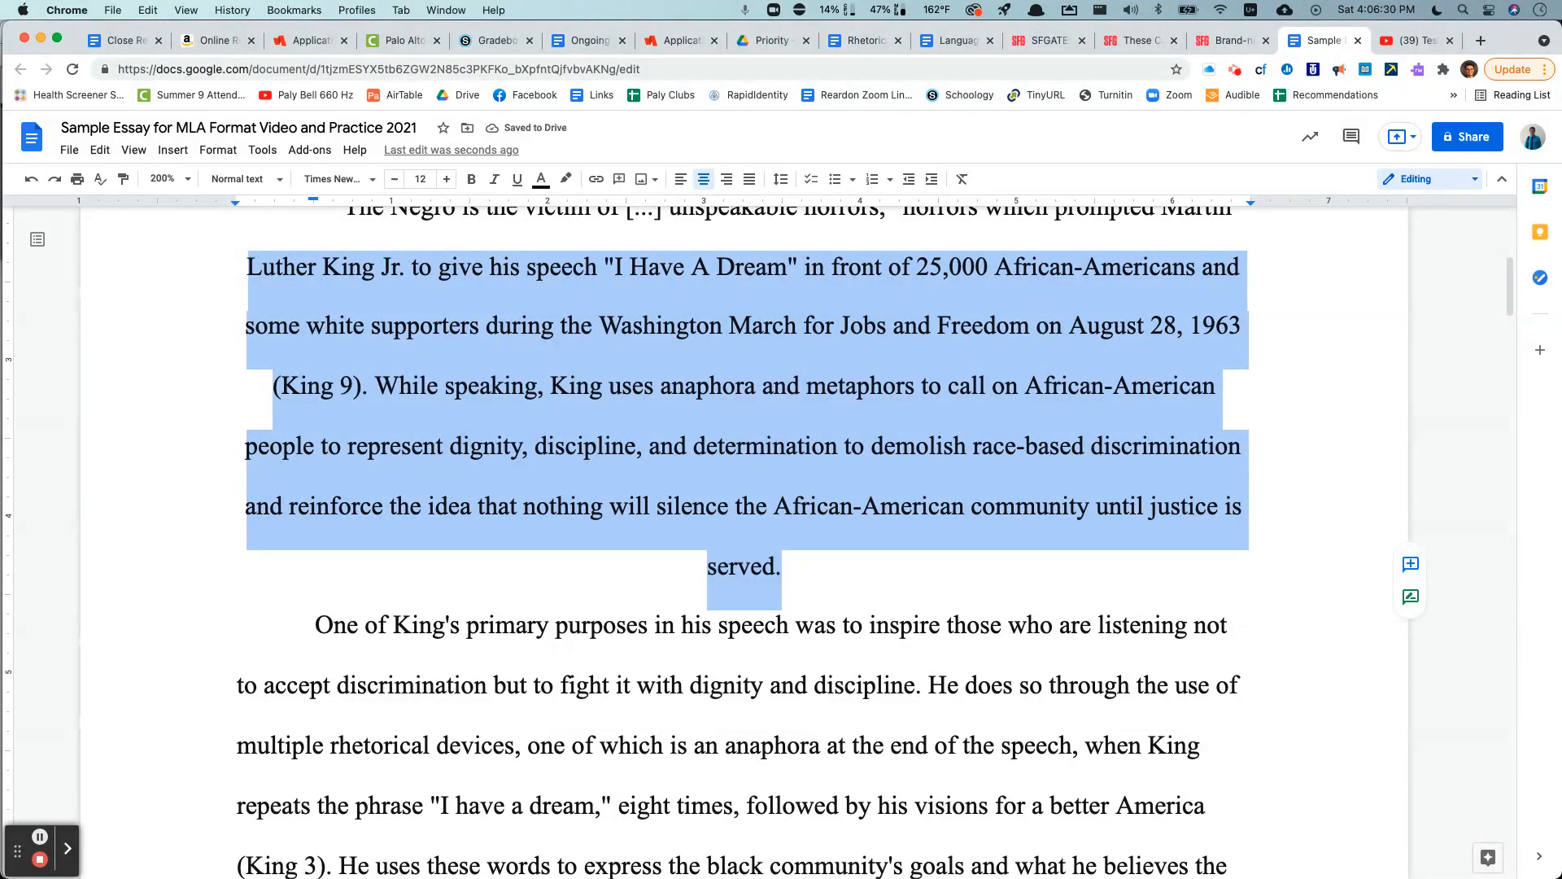
{"action": "left_click", "coordinate": [677, 179]}
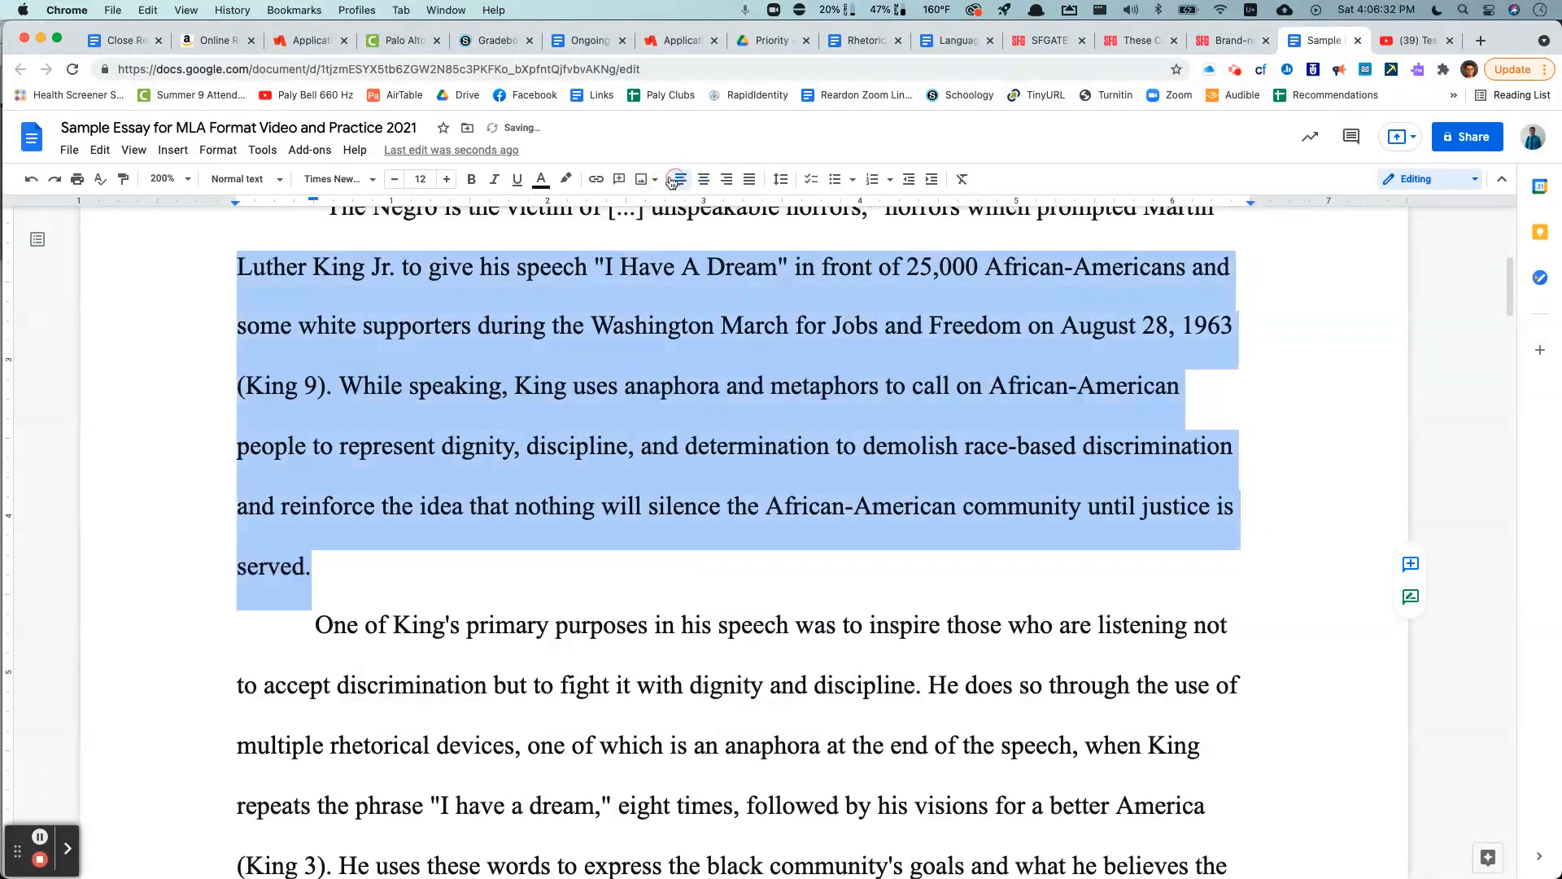
Inspect the last name and page number in the first page's header and return to the title line.
{"action": "scroll", "coordinate": [323, 386], "scroll_direction": "up", "scroll_amount": 5}
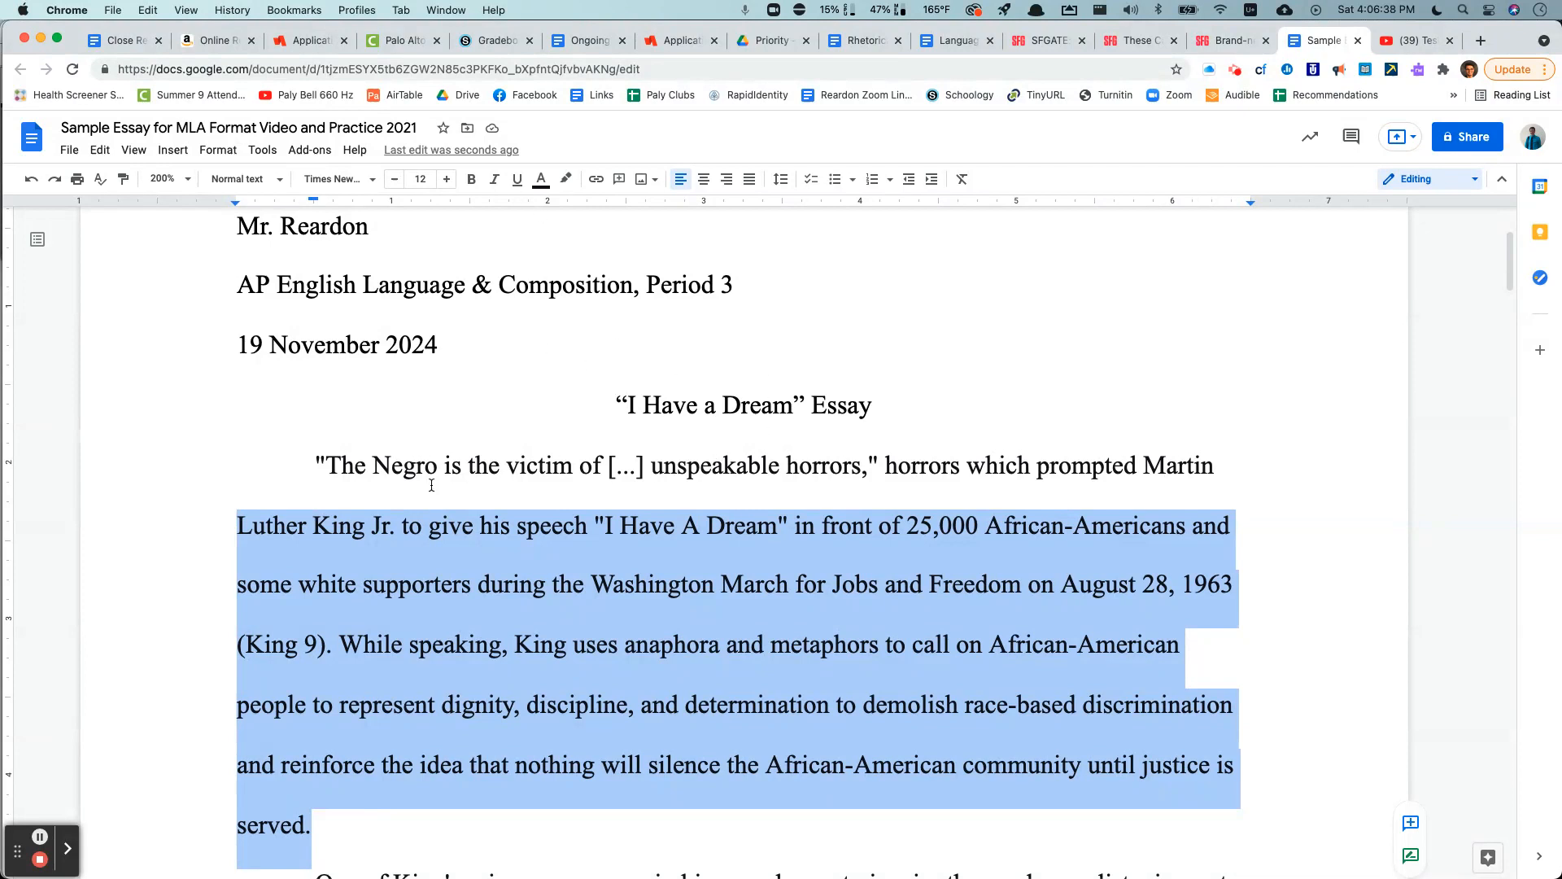
{"action": "scroll", "coordinate": [704, 495], "scroll_direction": "up", "scroll_amount": 5}
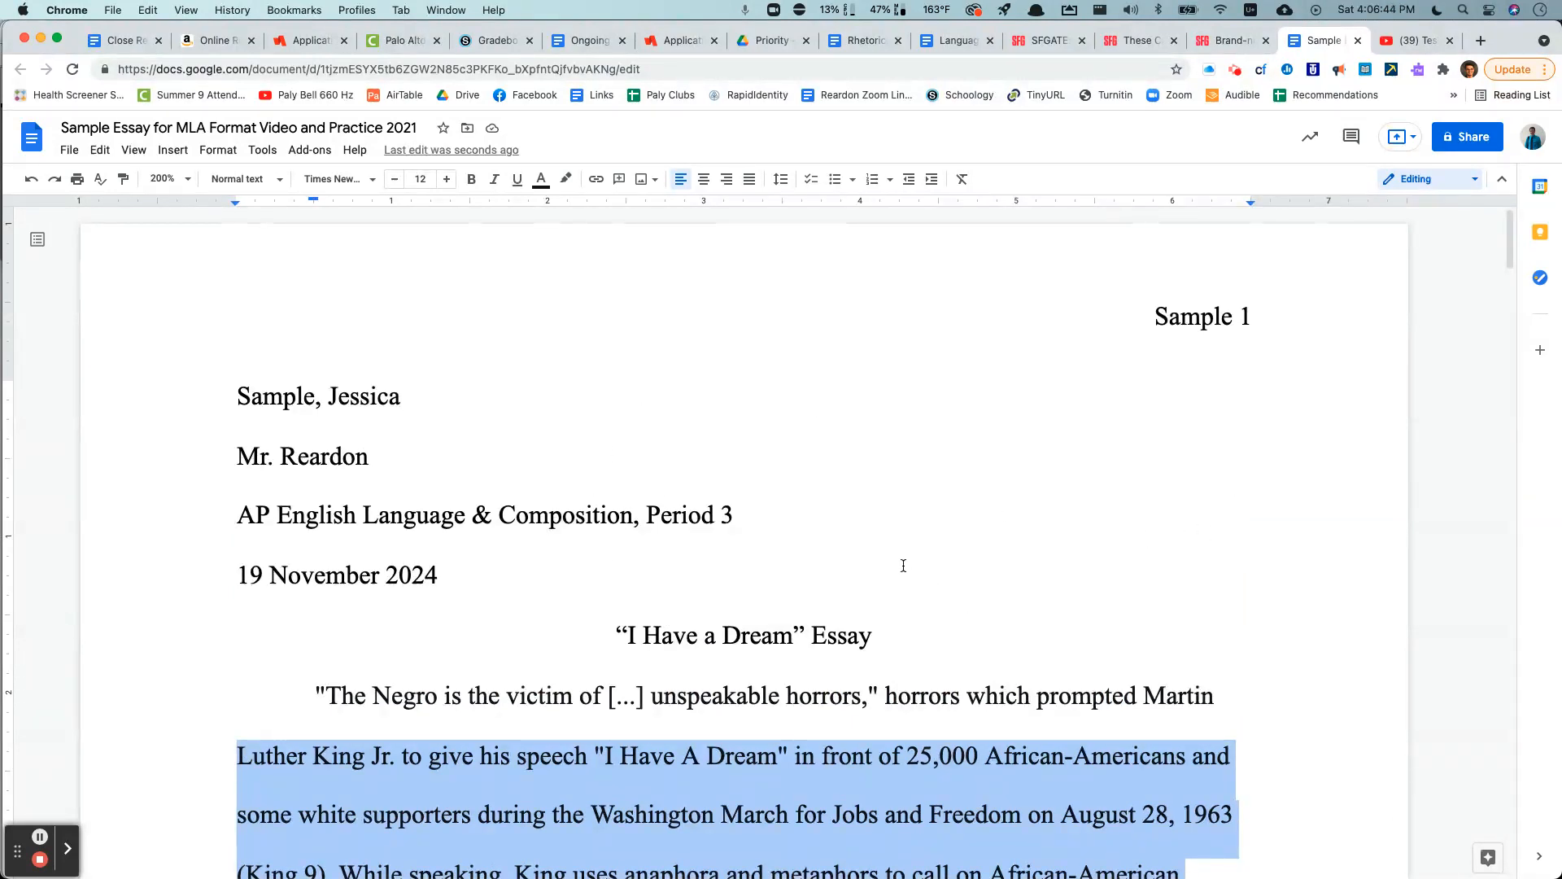
{"action": "left_click", "coordinate": [1062, 305]}
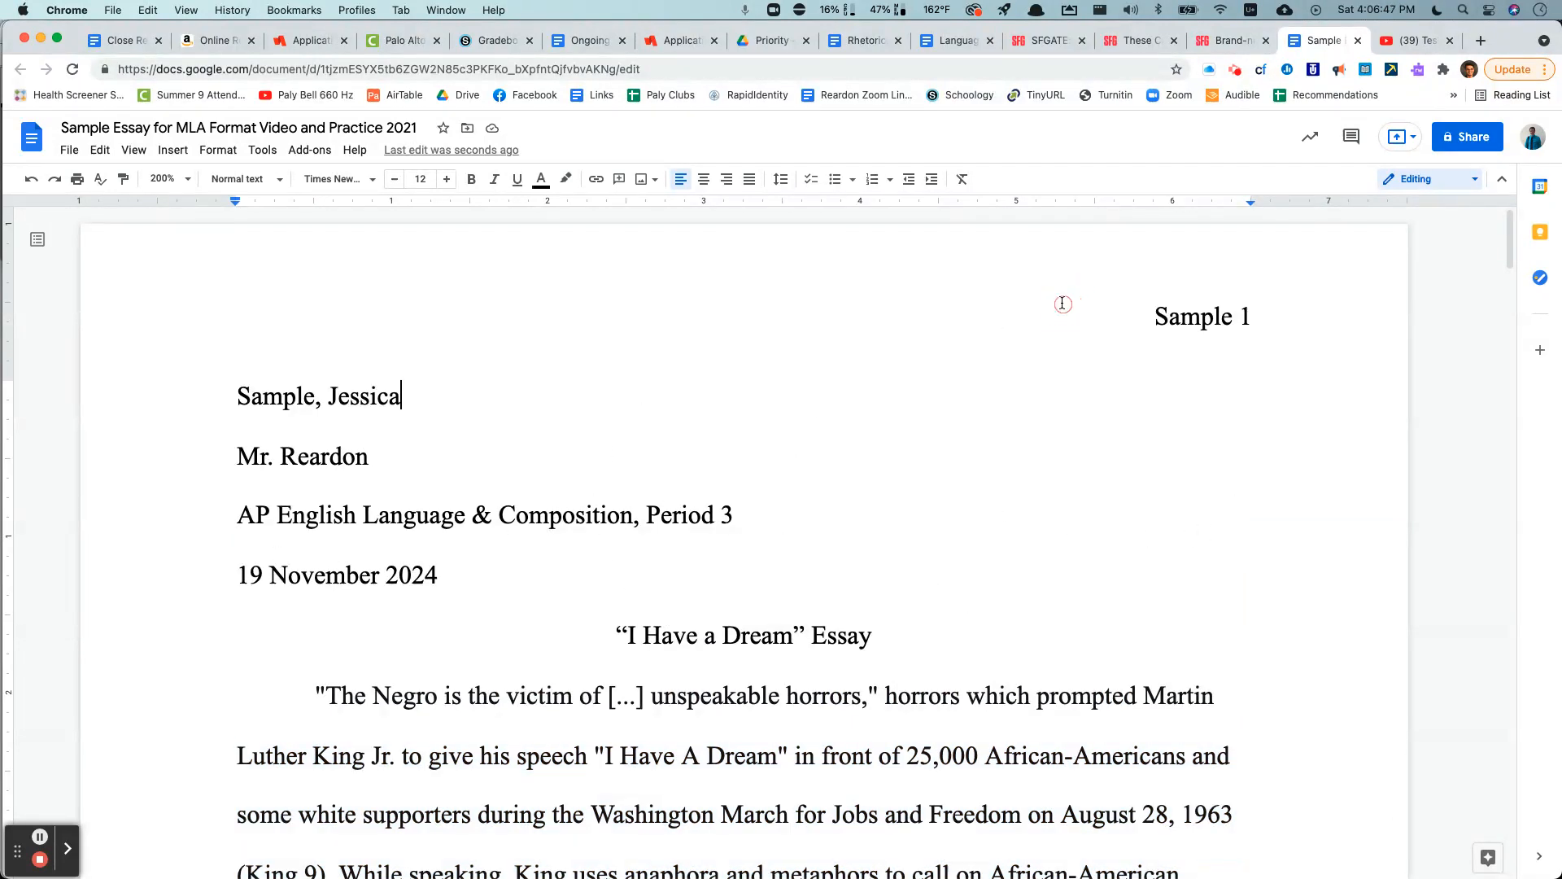
{"action": "left_click", "coordinate": [1148, 312]}
{"action": "double_click", "coordinate": [1132, 313]}
{"action": "left_click_drag", "start_coordinate": [1159, 327], "coordinate": [1251, 319]}
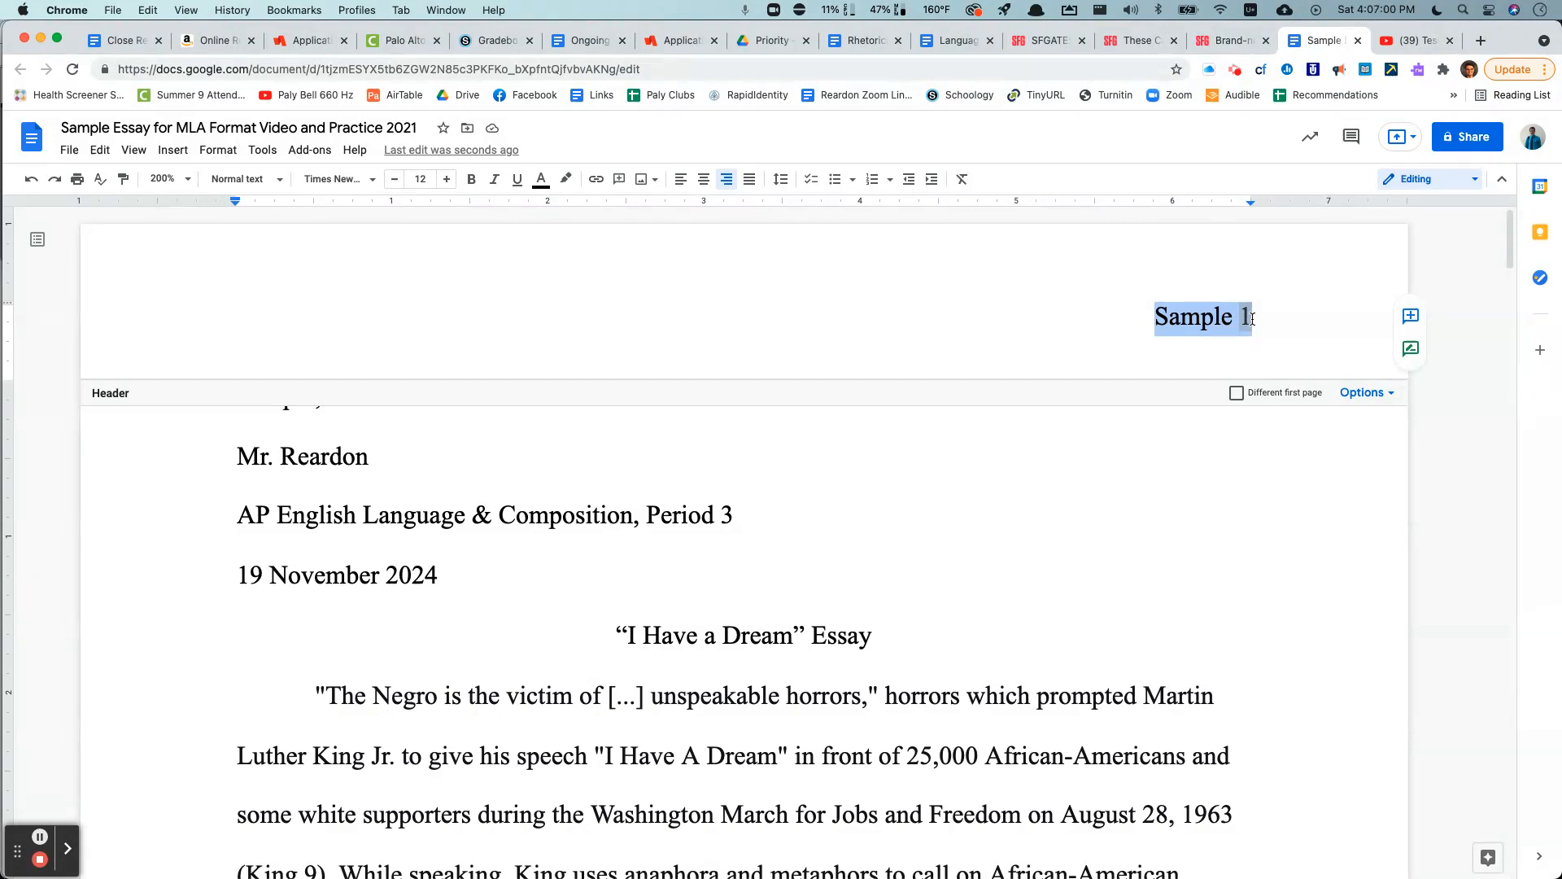
{"action": "left_click", "coordinate": [874, 647]}
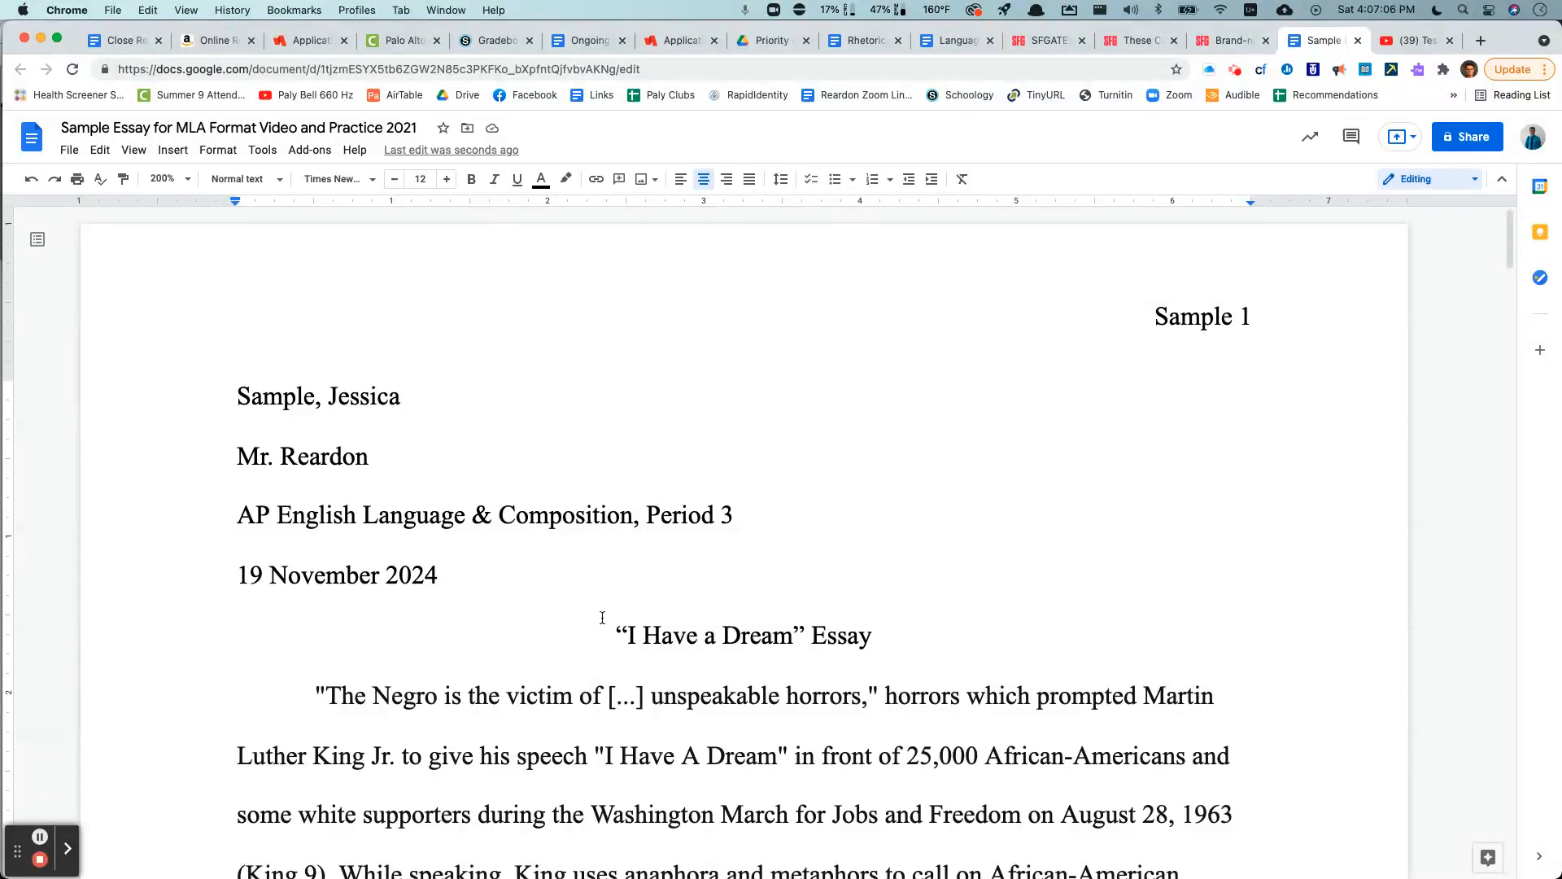
Select the last name and page number in the first page's header to check their font formatting, and return to the heading lines.
{"action": "left_click", "coordinate": [932, 371]}
{"action": "double_click", "coordinate": [1112, 314]}
{"action": "left_click", "coordinate": [1149, 317]}
{"action": "left_click_drag", "start_coordinate": [1178, 317], "coordinate": [1256, 321]}
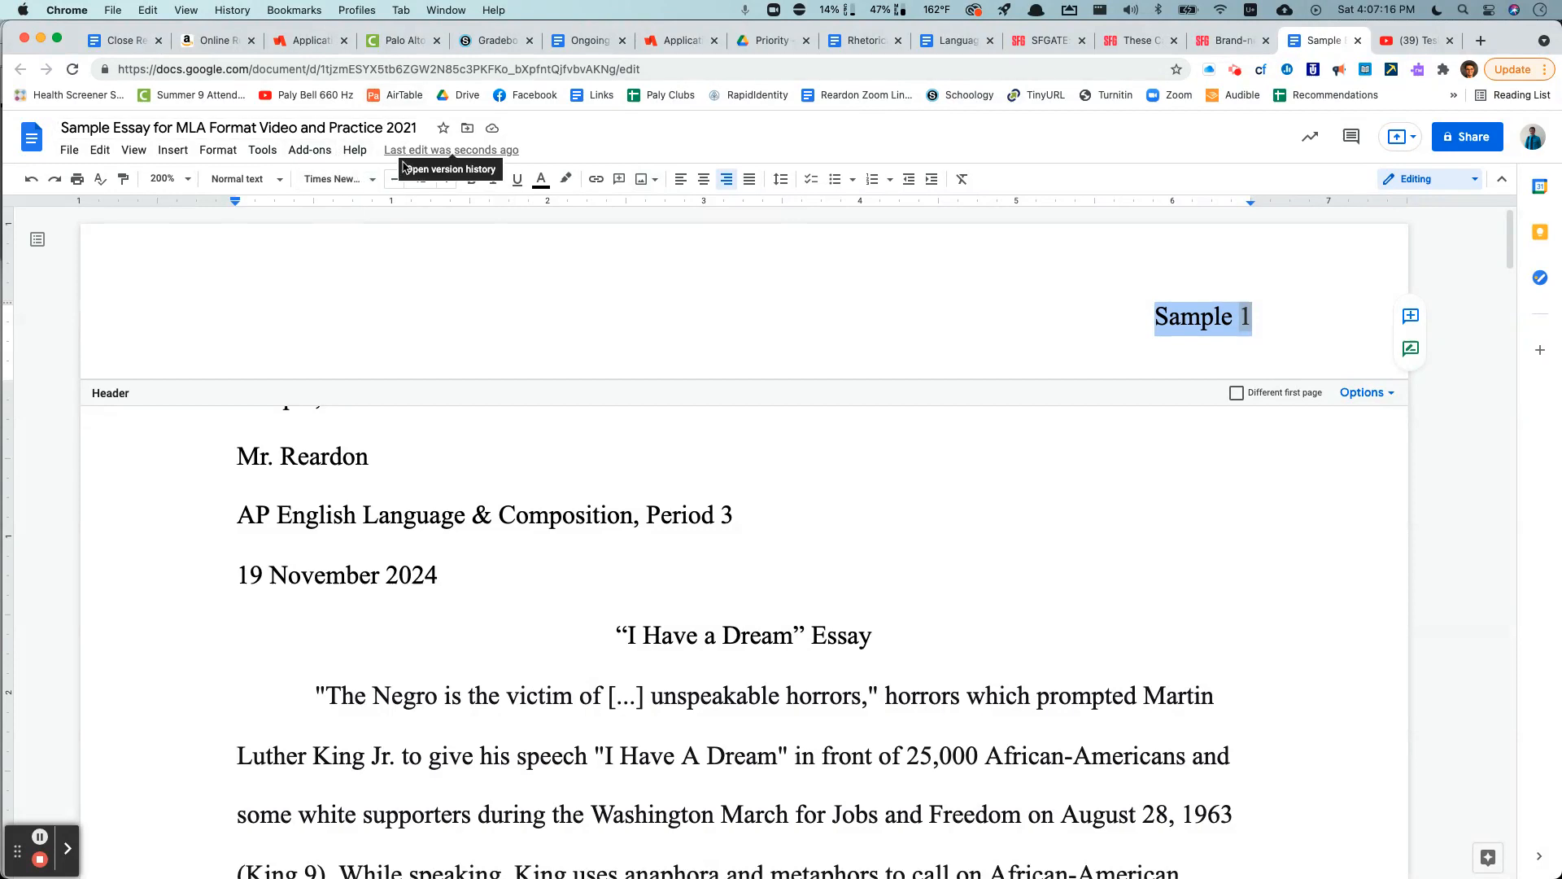
{"action": "left_click", "coordinate": [727, 508]}
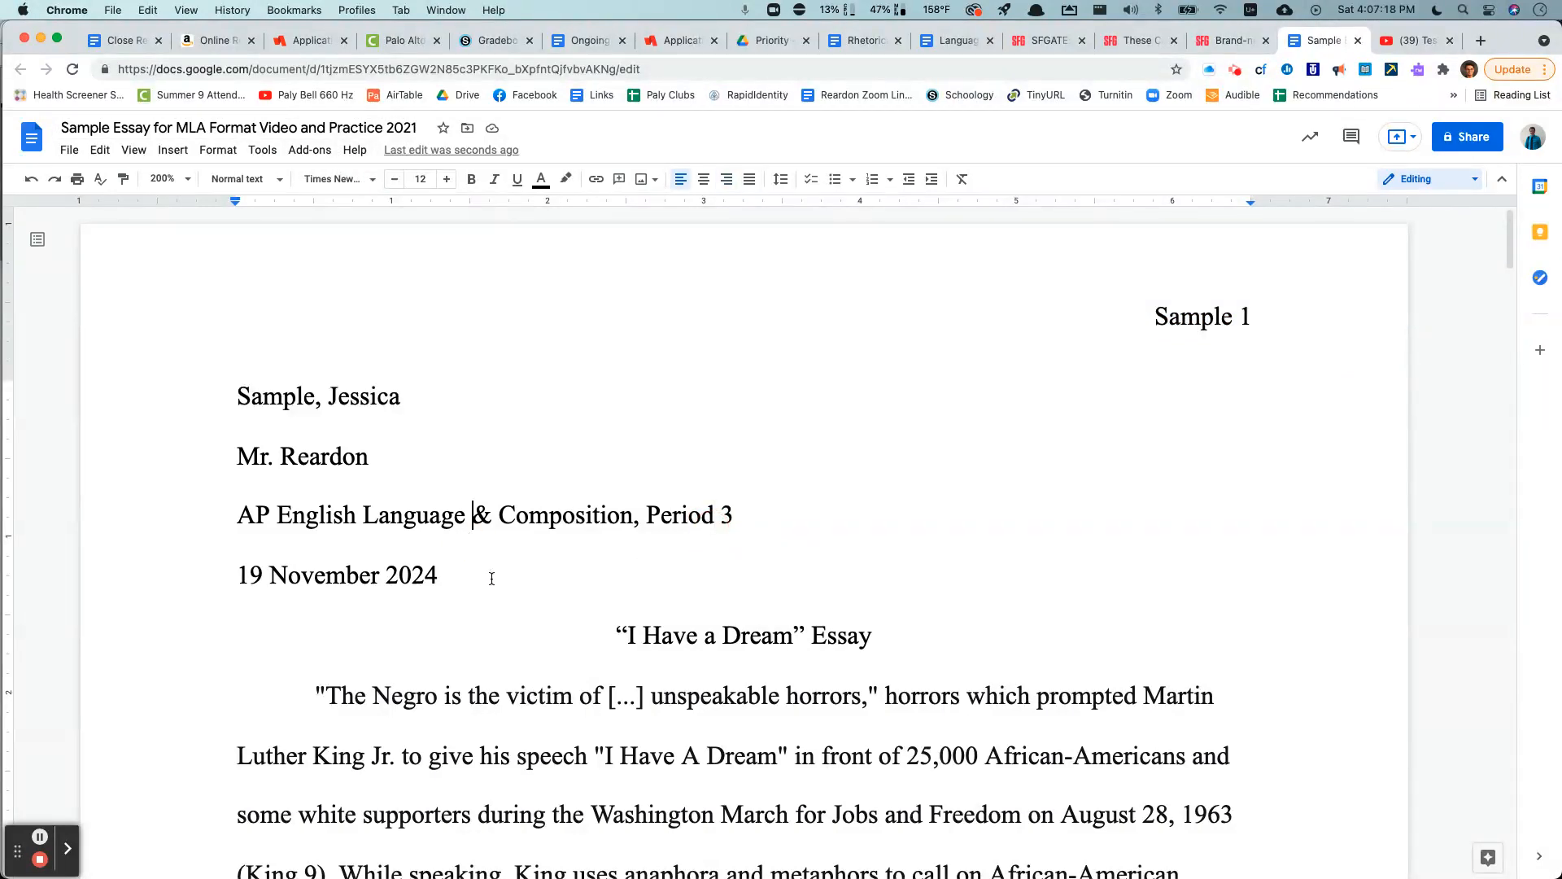
Review the date line, the title, and the paragraph layout and page-number headers across the essay's pages.
{"action": "double_click", "coordinate": [490, 579]}
{"action": "left_click", "coordinate": [773, 635]}
{"action": "scroll", "coordinate": [768, 678], "scroll_direction": "down", "scroll_amount": 20}
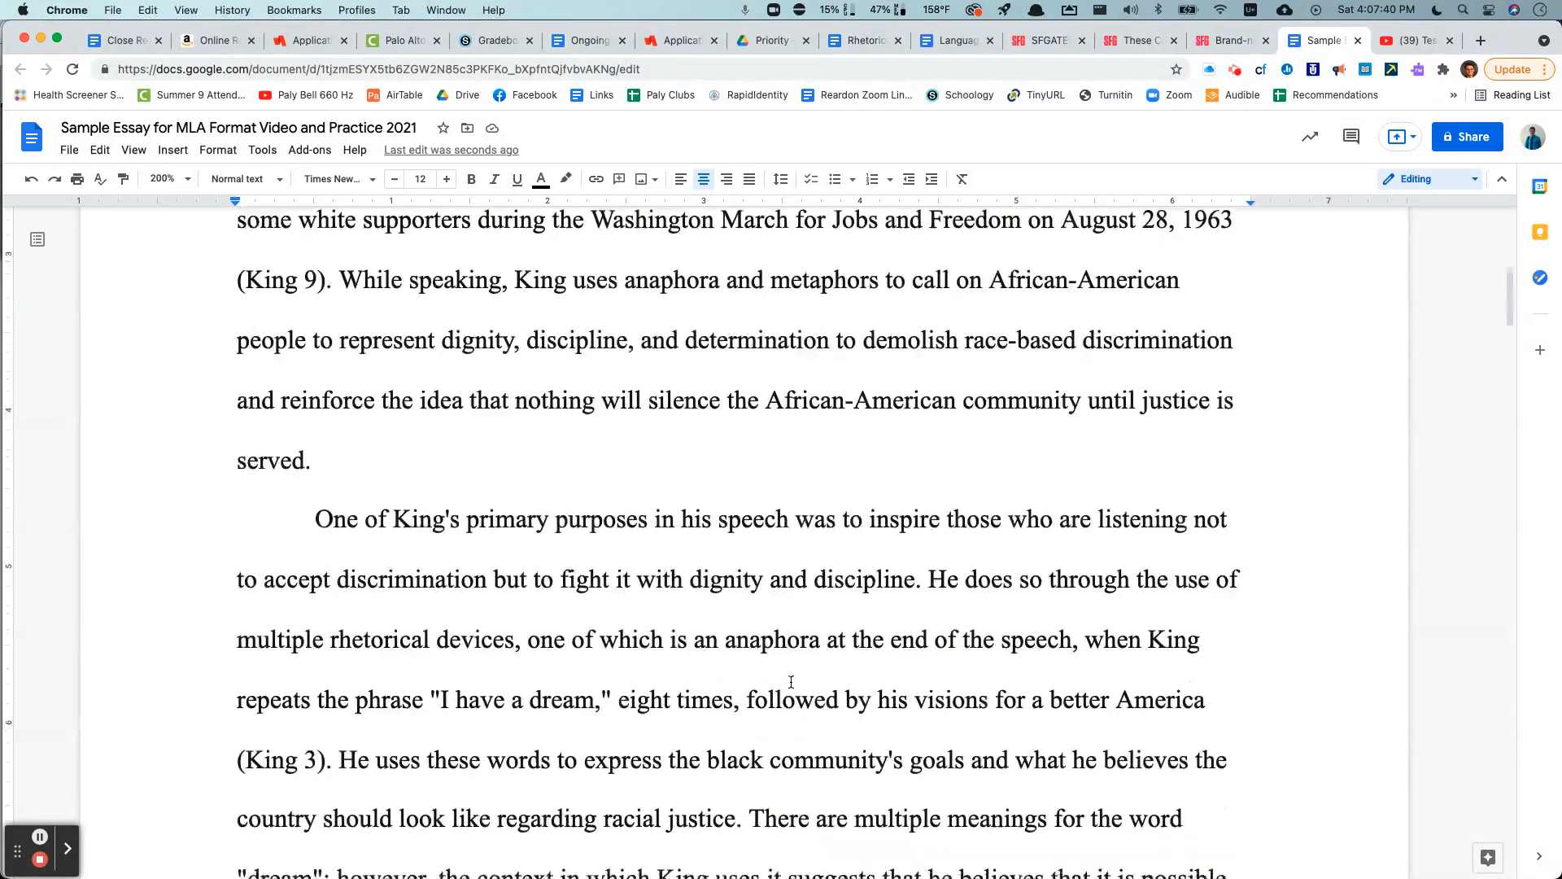
{"action": "scroll", "coordinate": [838, 724], "scroll_direction": "down", "scroll_amount": 20}
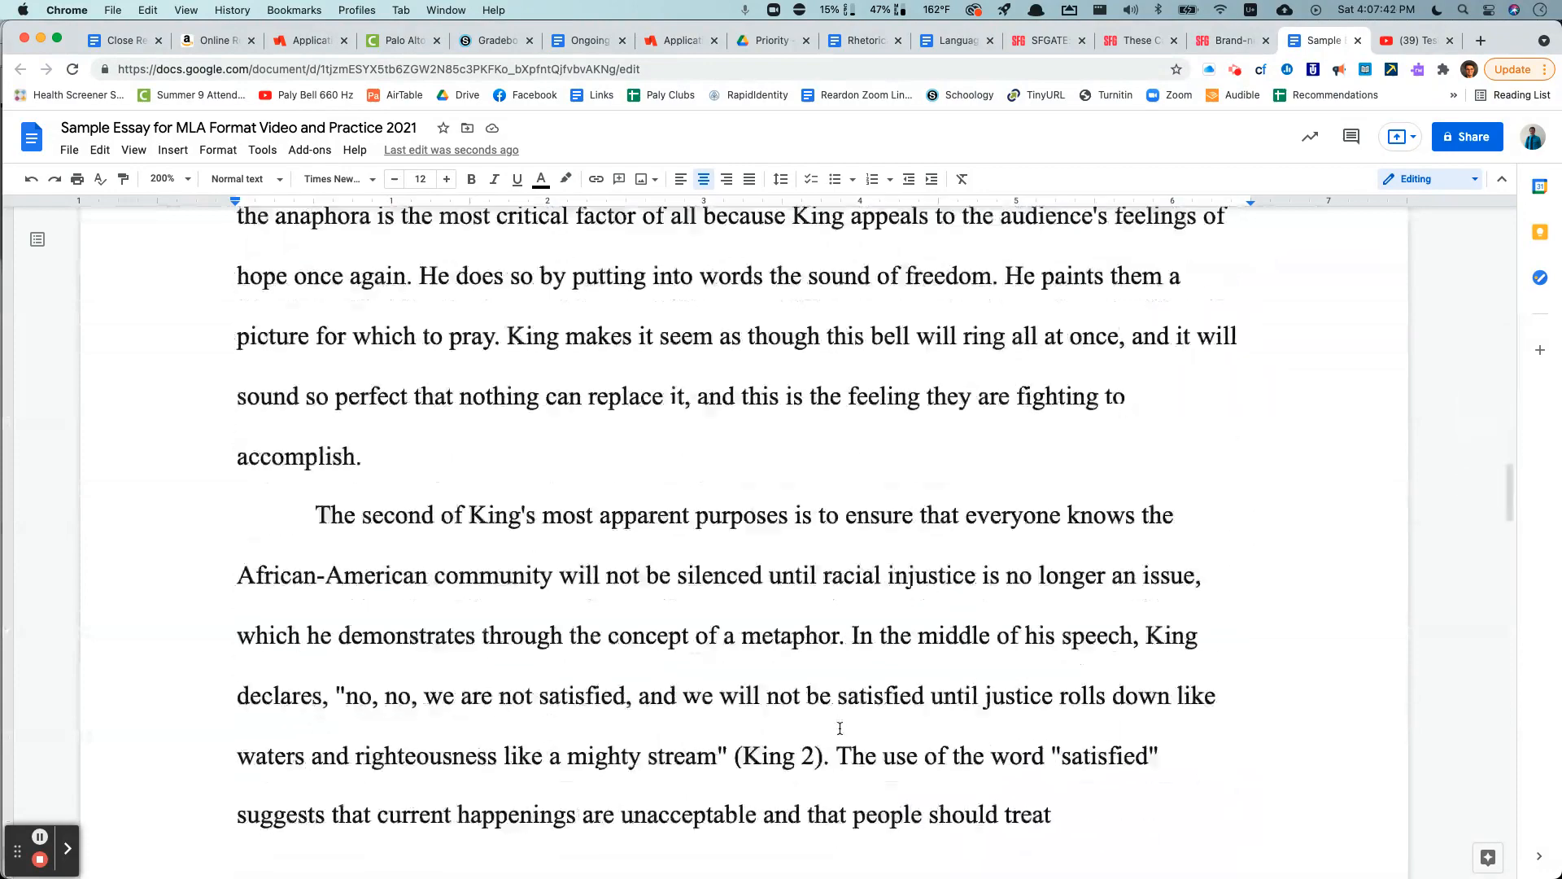
{"action": "scroll", "coordinate": [846, 732], "scroll_direction": "down", "scroll_amount": 15}
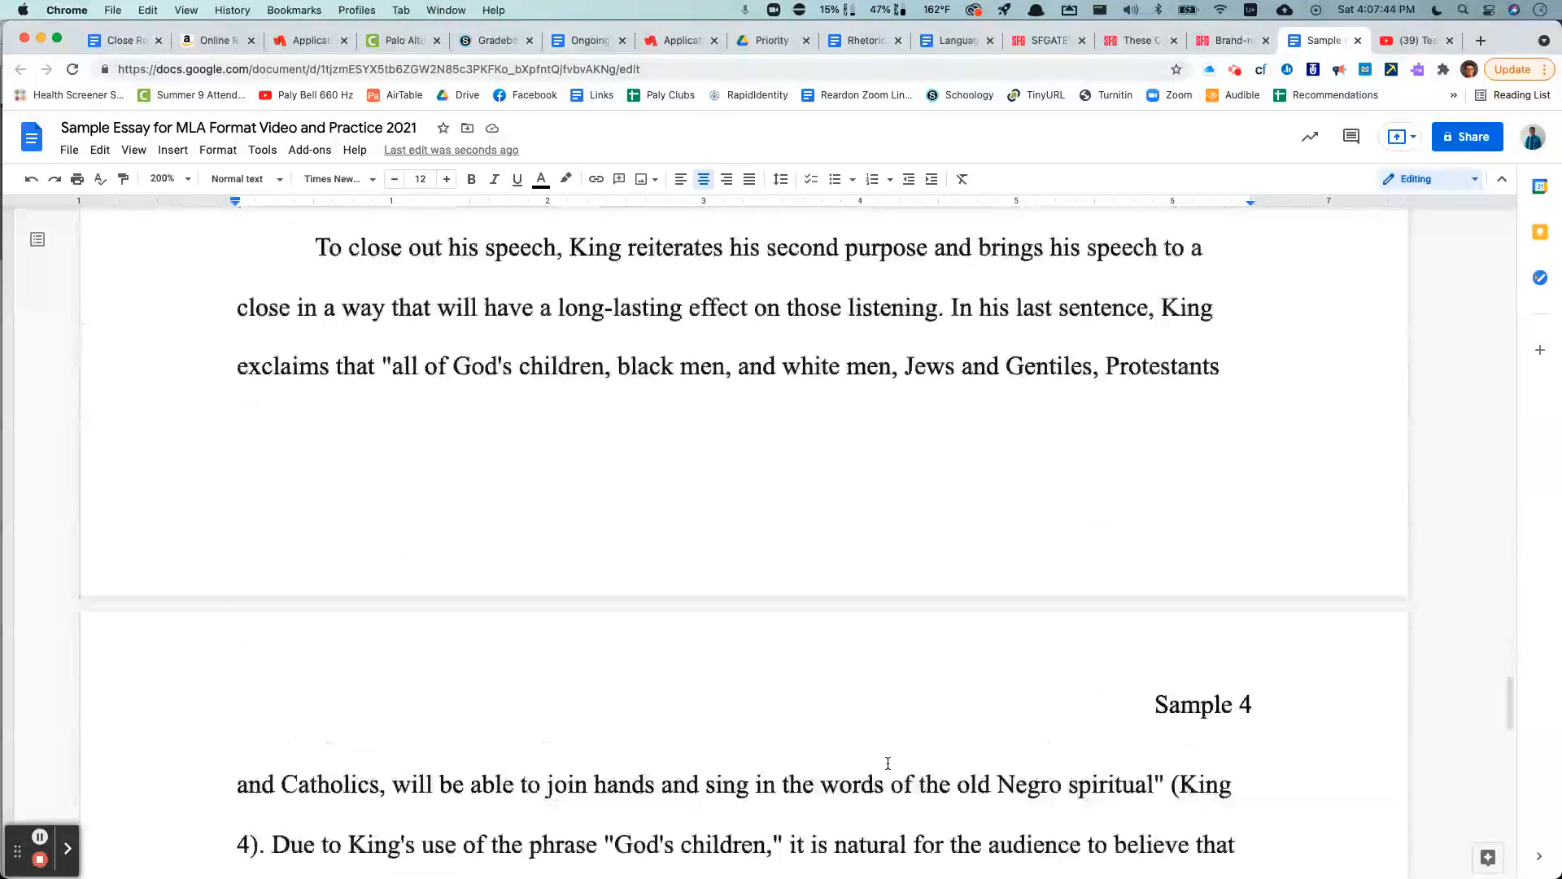
{"action": "scroll", "coordinate": [888, 773], "scroll_direction": "up", "scroll_amount": 9}
{"action": "scroll", "coordinate": [887, 774], "scroll_direction": "down", "scroll_amount": 8}
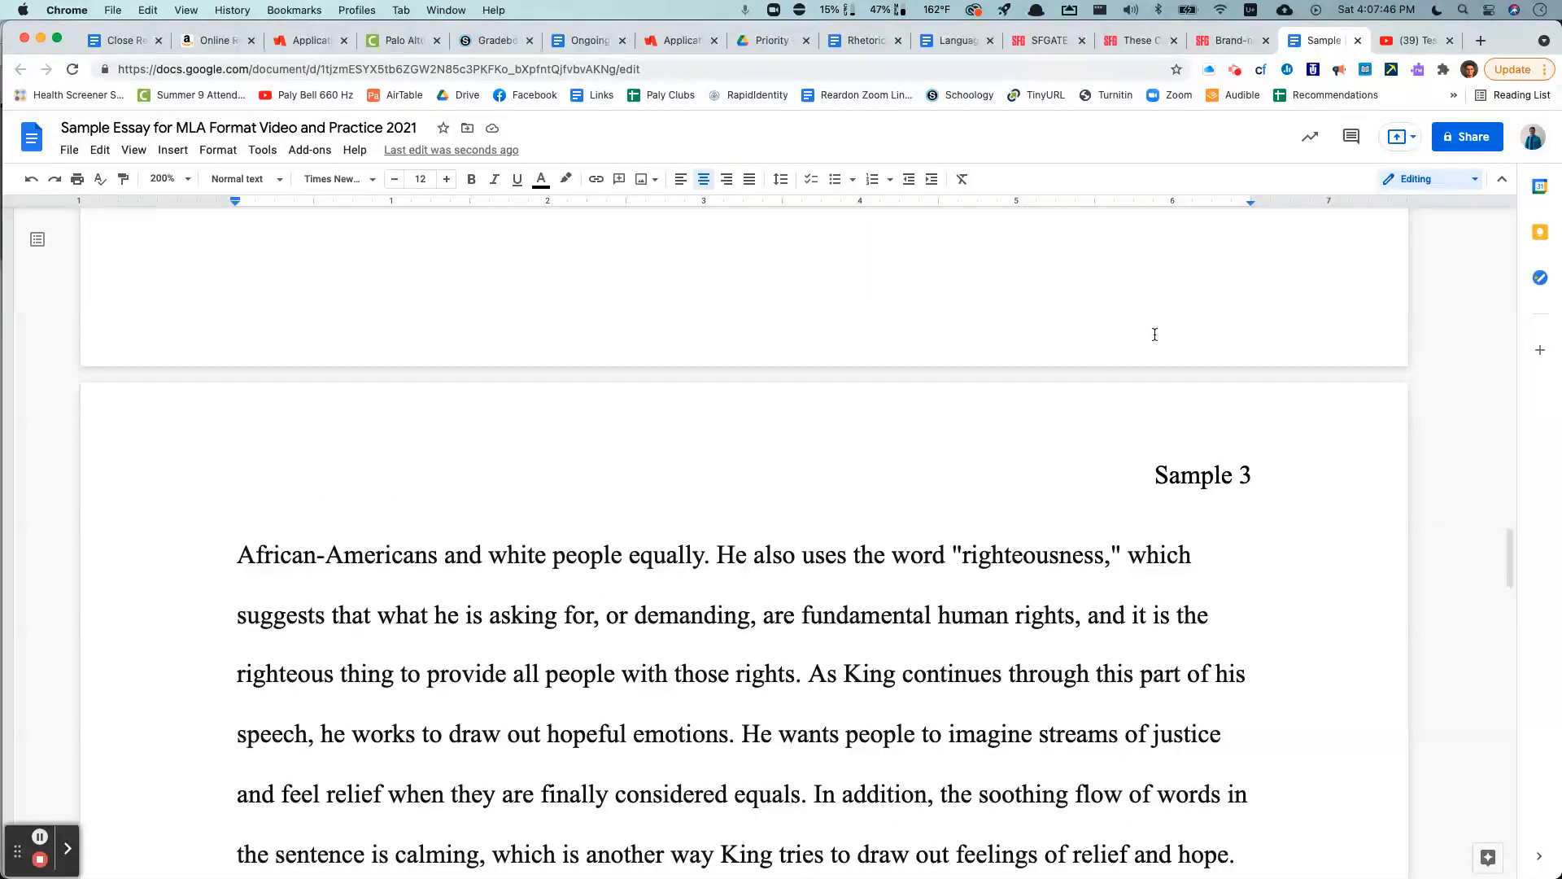
{"action": "scroll", "coordinate": [1133, 618], "scroll_direction": "up", "scroll_amount": 20}
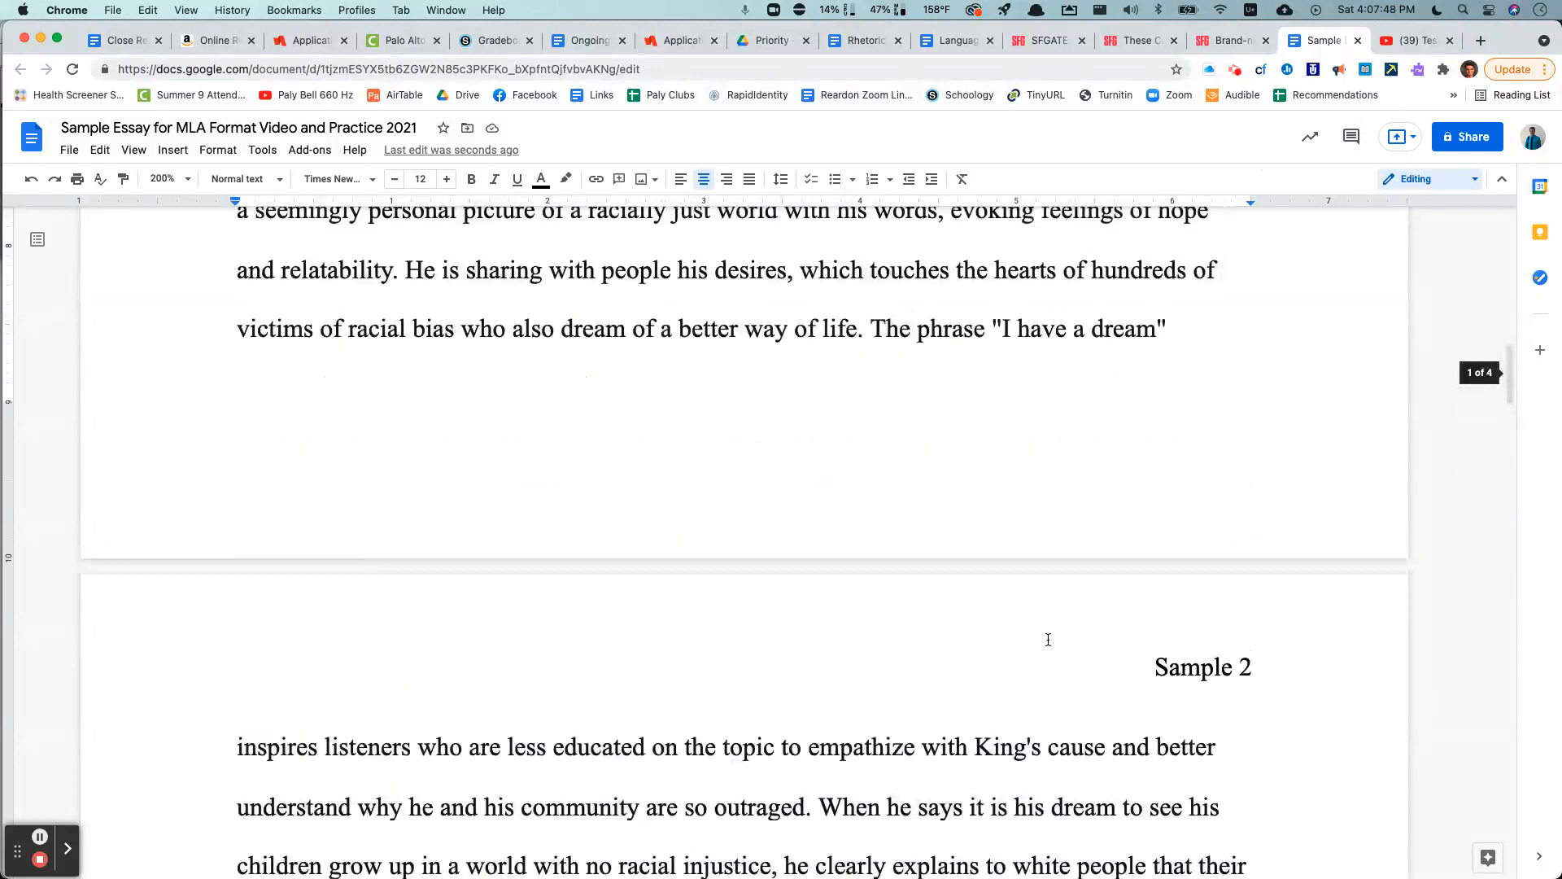